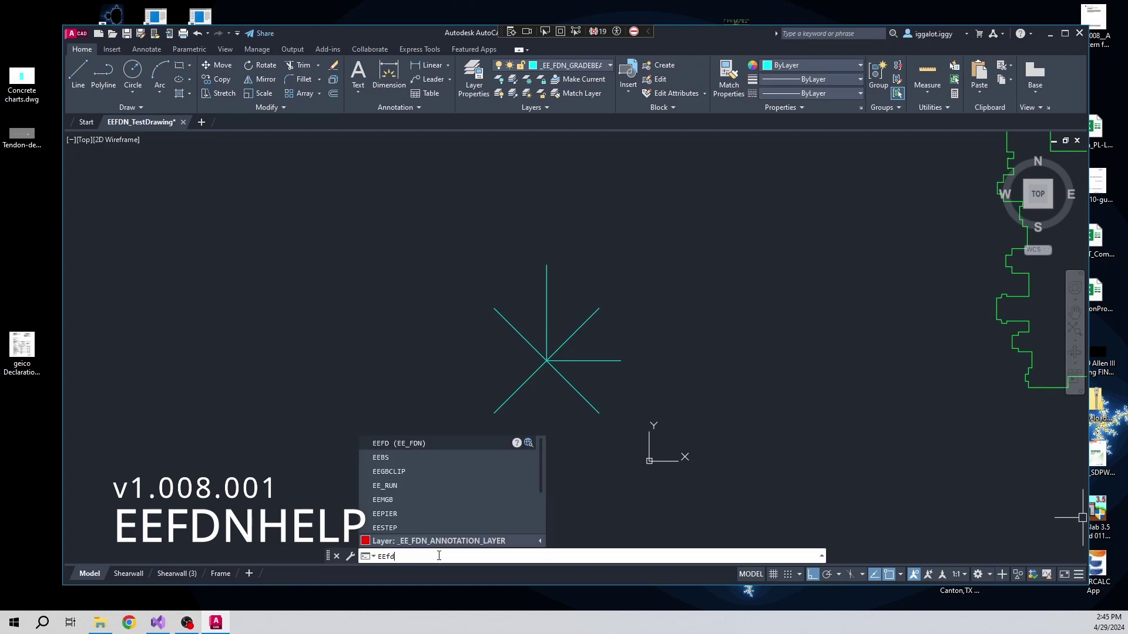
Step: Display the foundation command list with EEFDNHELP, read through the commands, and dismiss it
type("nhel")
key("Return")
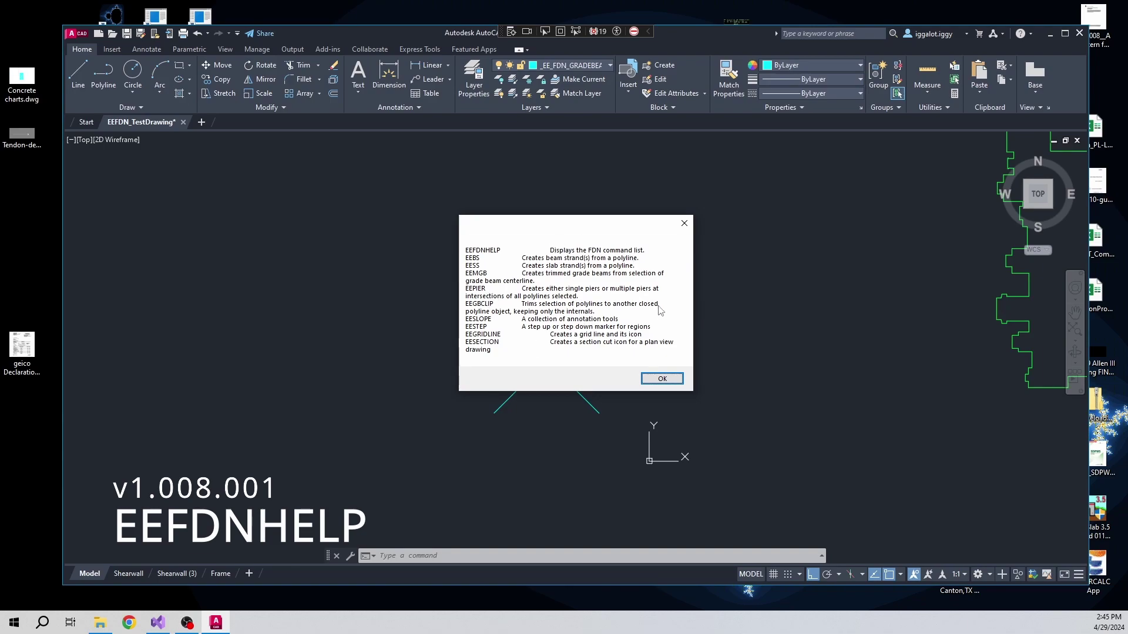
left_click(662, 380)
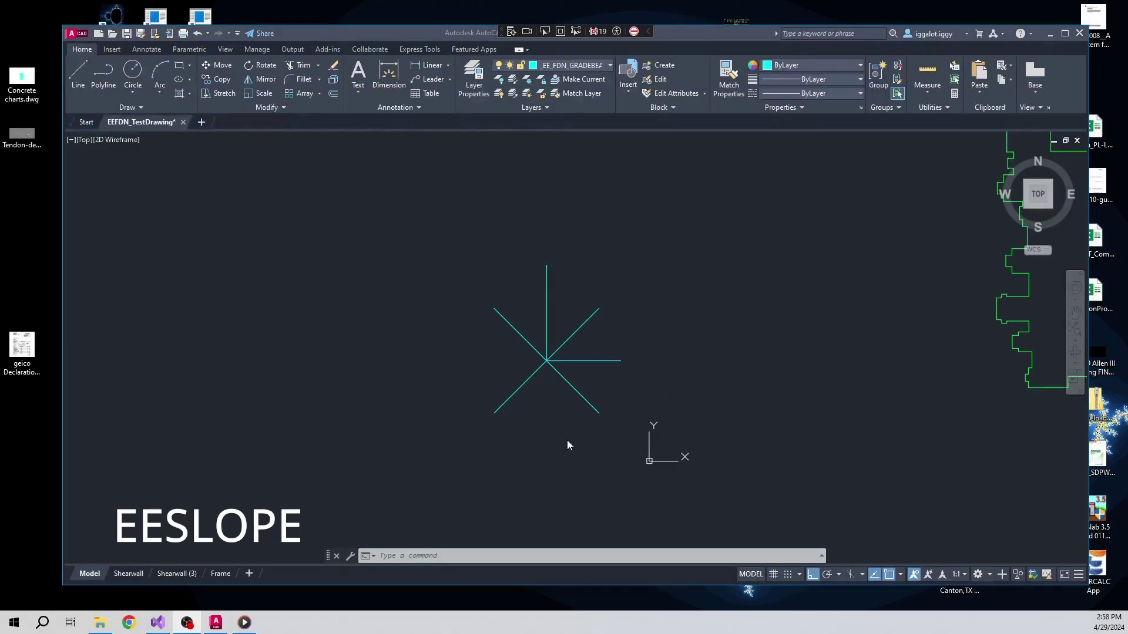
Step: With ortho off, use EESLOPE to place a slope arrow rising toward the upper right at about 35°, below the horizontal spoke
left_click(427, 555)
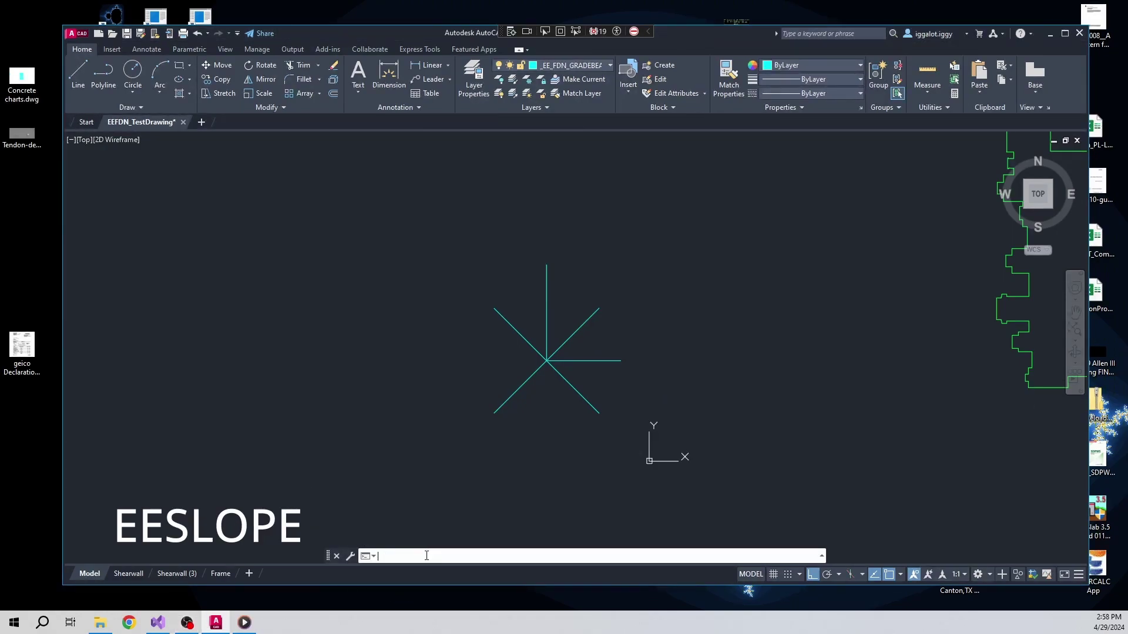
type("EESlope")
key("Return")
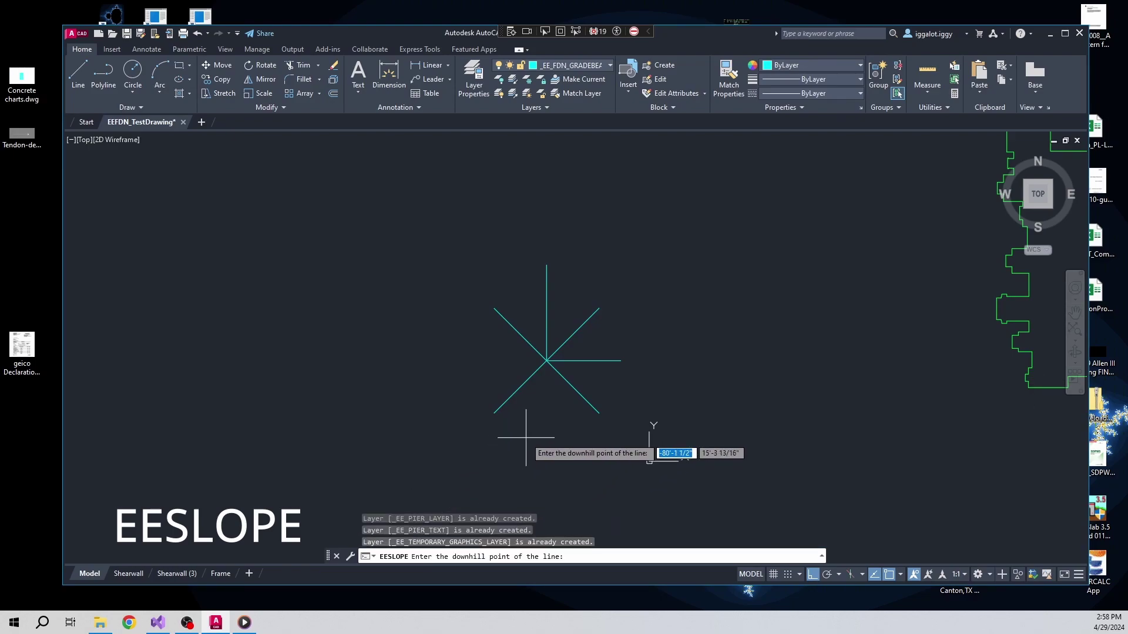
scroll(576, 386, "up", 2)
scroll(567, 386, "up", 4)
scroll(592, 378, "down", 2)
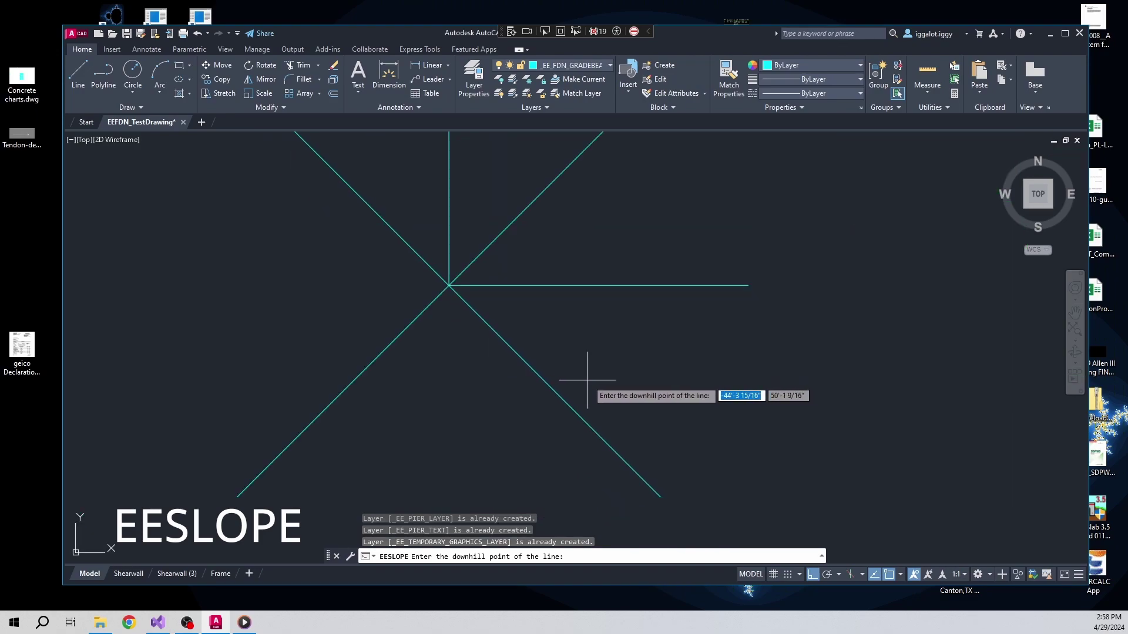
key("F8")
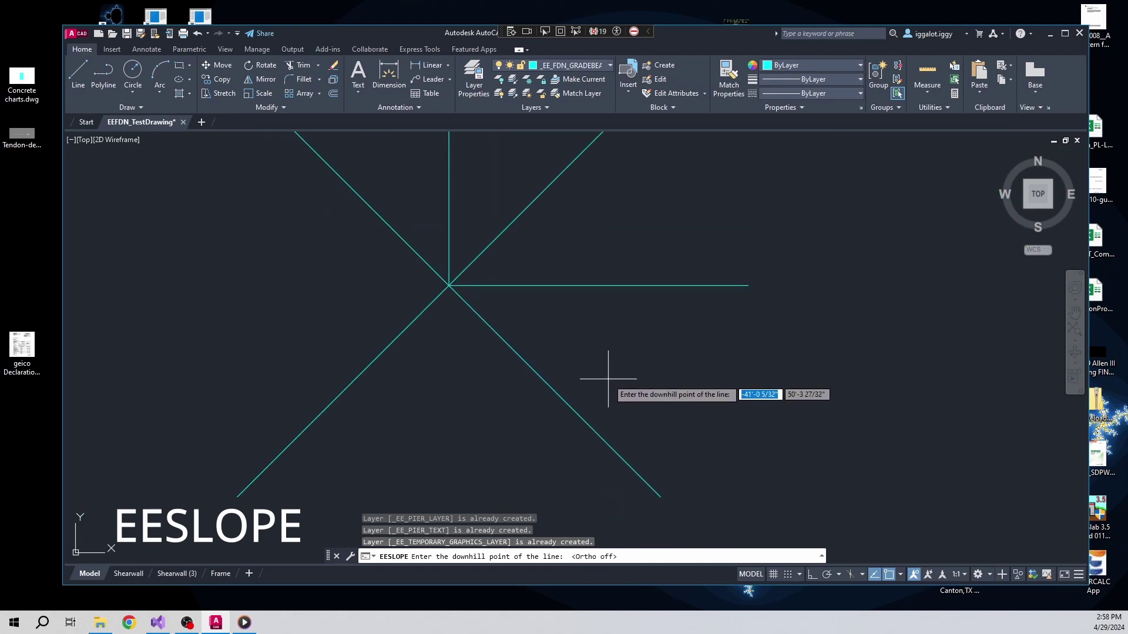
left_click(607, 377)
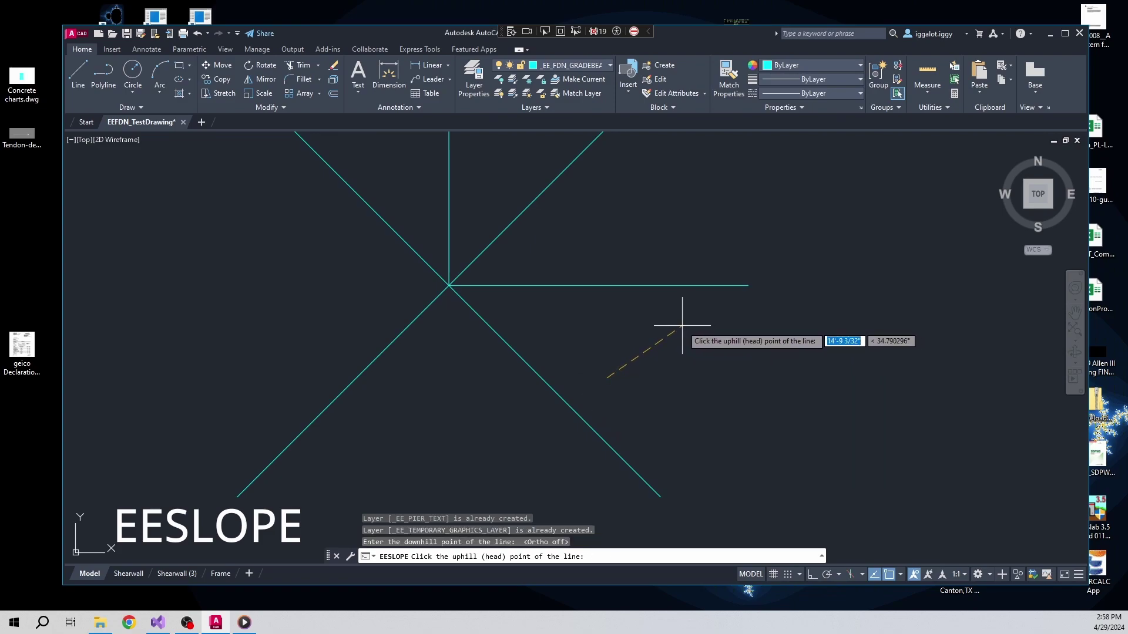
left_click(680, 324)
scroll(591, 378, "up", 4)
scroll(590, 377, "down", 2)
scroll(590, 377, "up", 2)
scroll(591, 380, "down", 2)
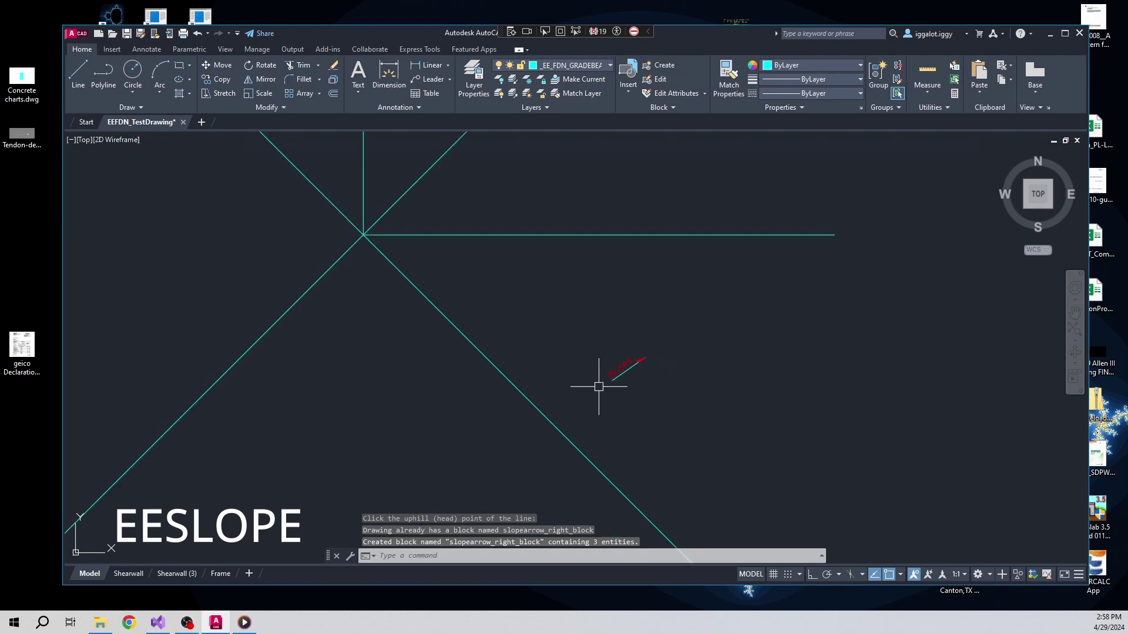
Step: Repeat EESLOPE to add a horizontal slope arrow pointing right below the first and another pointing up-left beside it
key("Return")
left_click(630, 401)
left_click(668, 401)
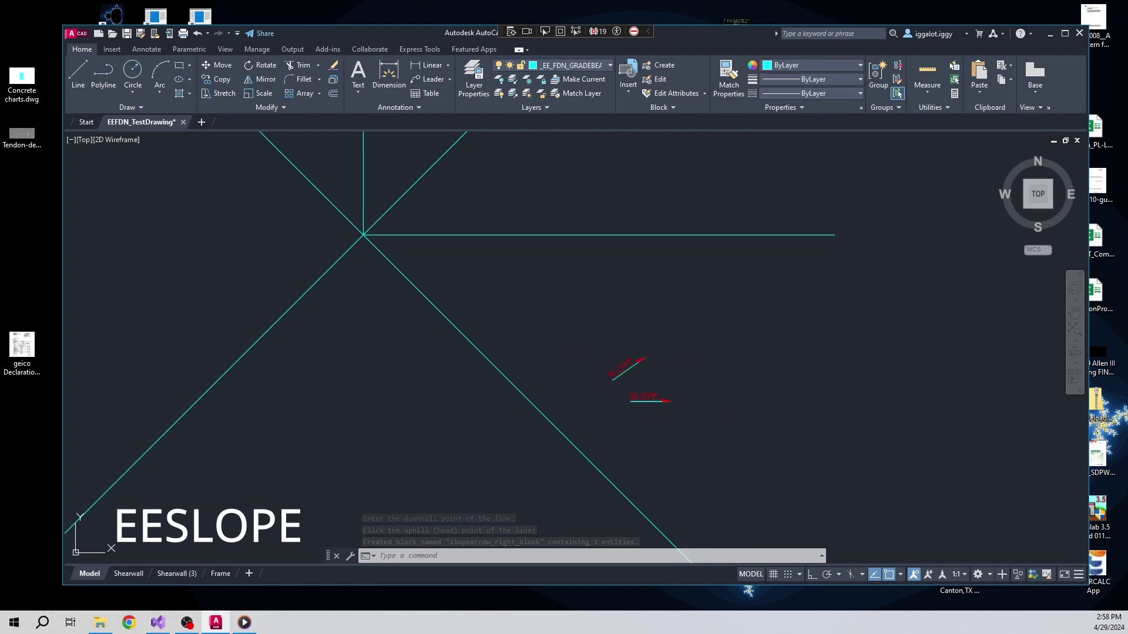
key("Return")
left_click(587, 372)
left_click(533, 348)
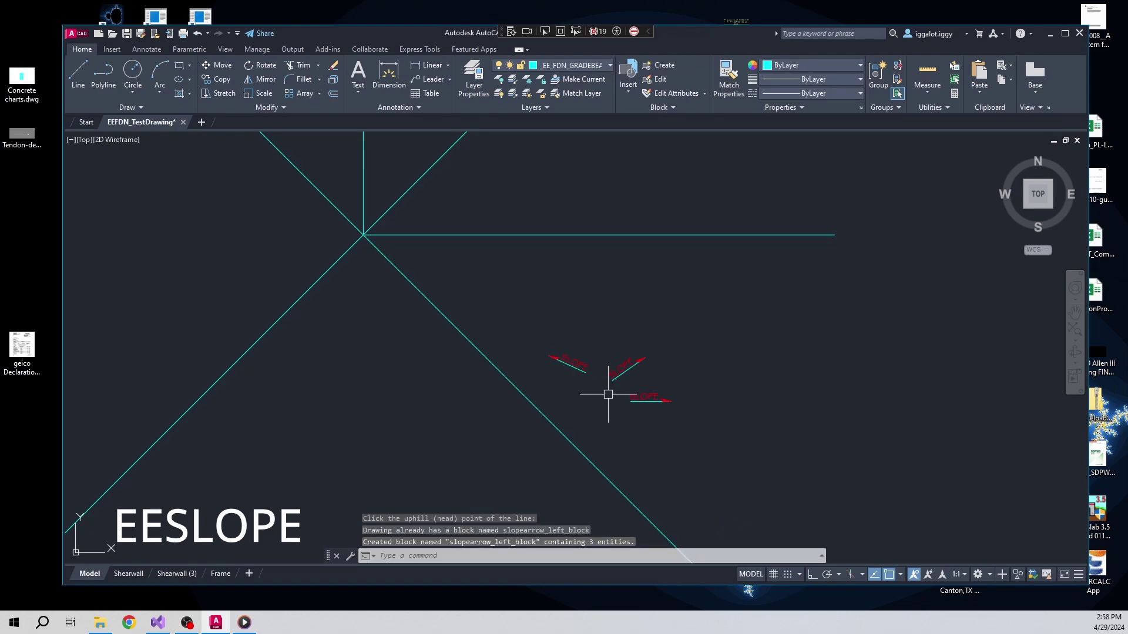
Step: Delete the horizontal slope arrow below the other two
left_click(650, 399)
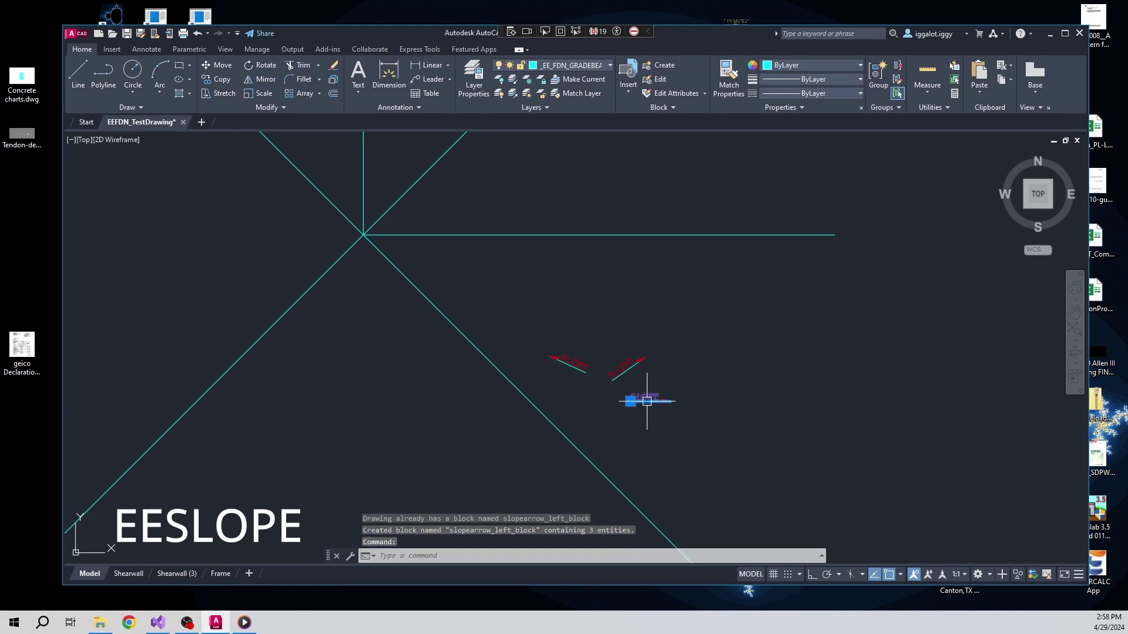
key("Delete")
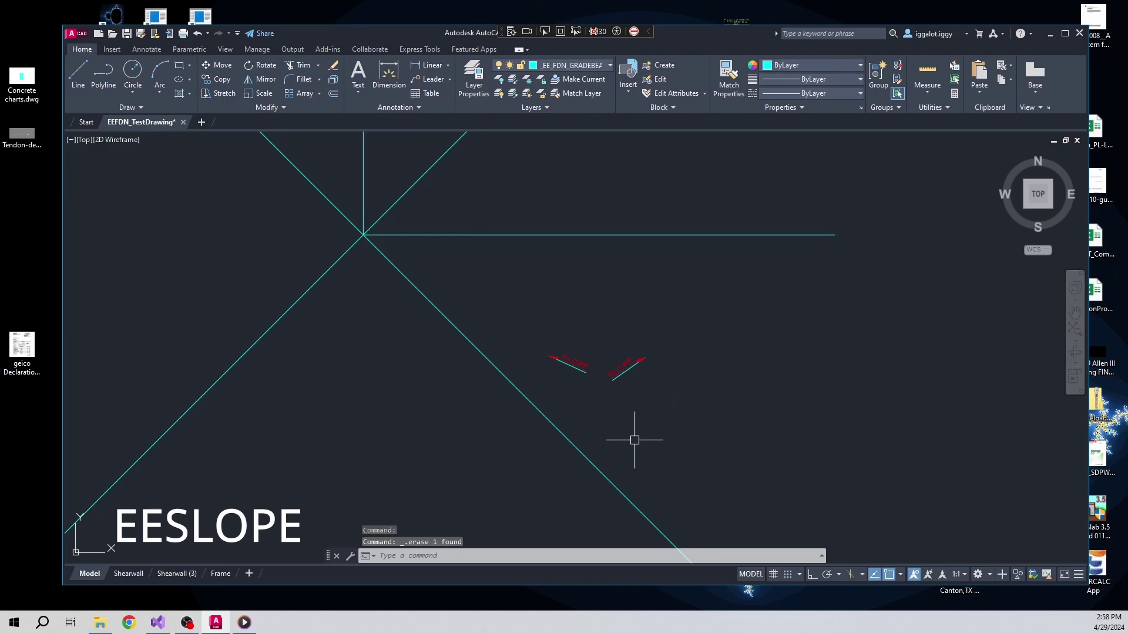
Step: Look through the current drawing's blocks with Insert, check the two slope arrow blocks, and close the block list
type("I")
key("Return")
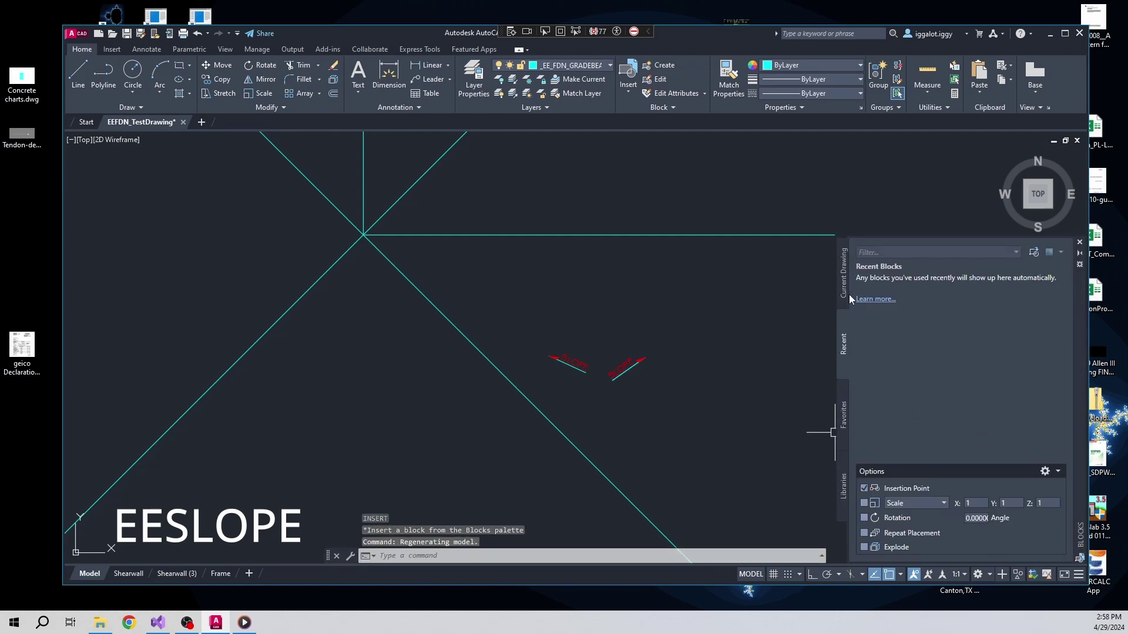
left_click(844, 288)
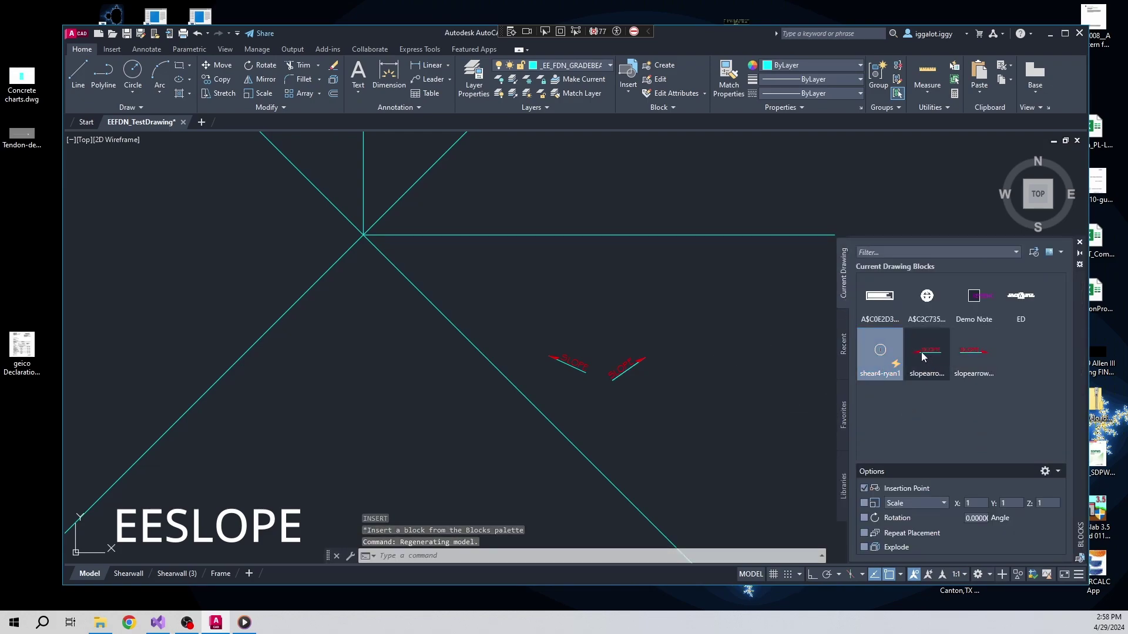
mouse_move(974, 356)
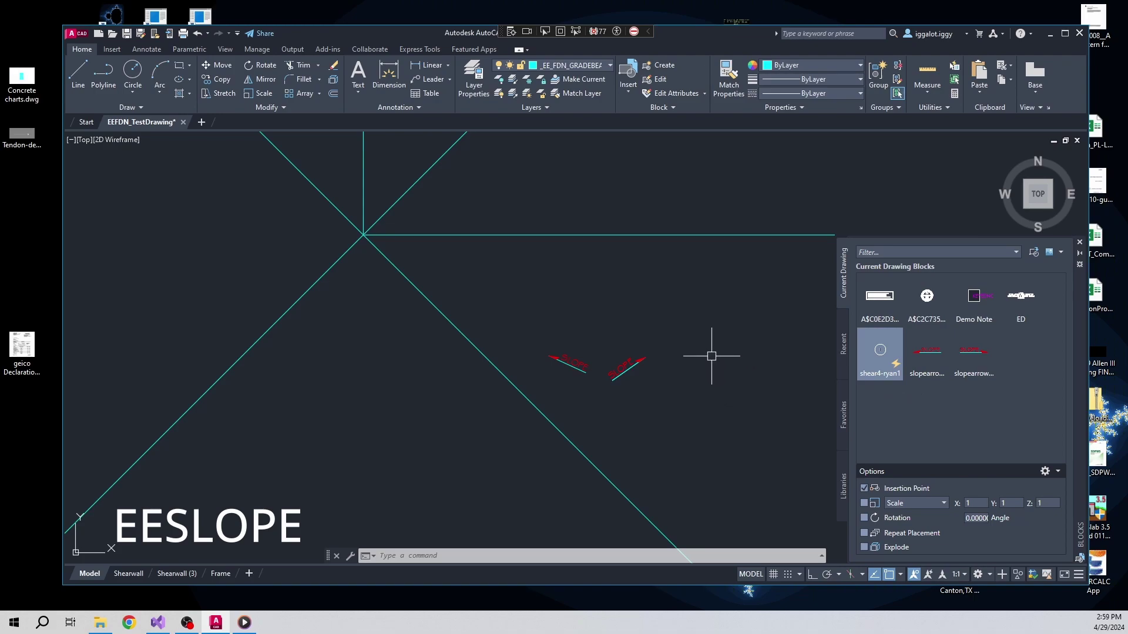
key("Escape")
key("Escape")
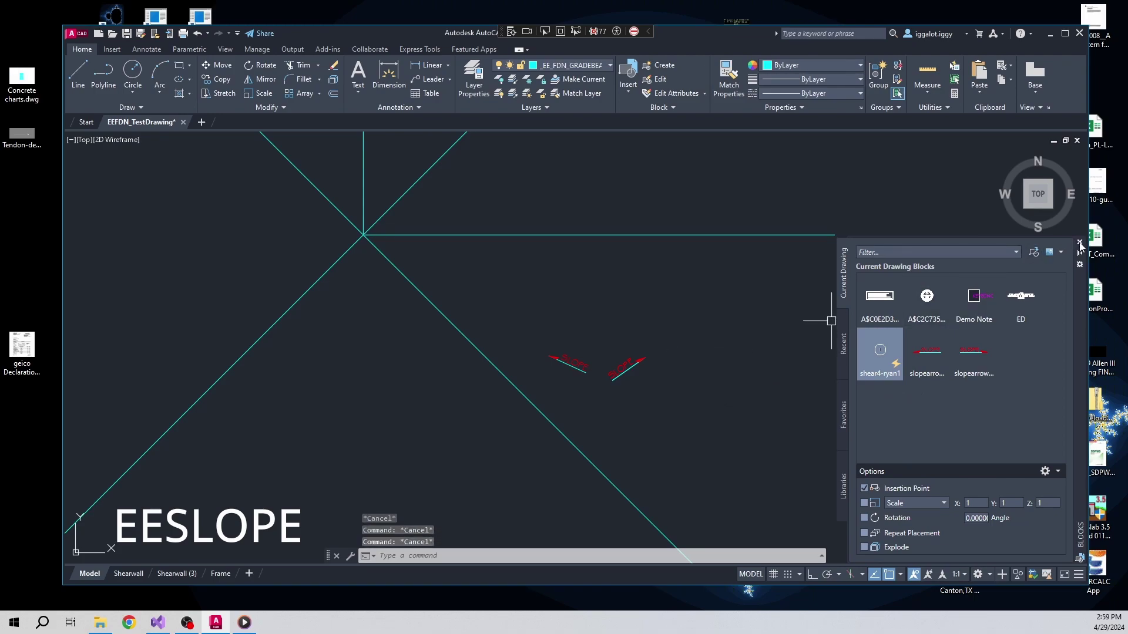
left_click(1080, 242)
Step: Place a slope arrow with EESLOPE pointing down-left, just below the outer end of the horizontal spoke
type("eesl")
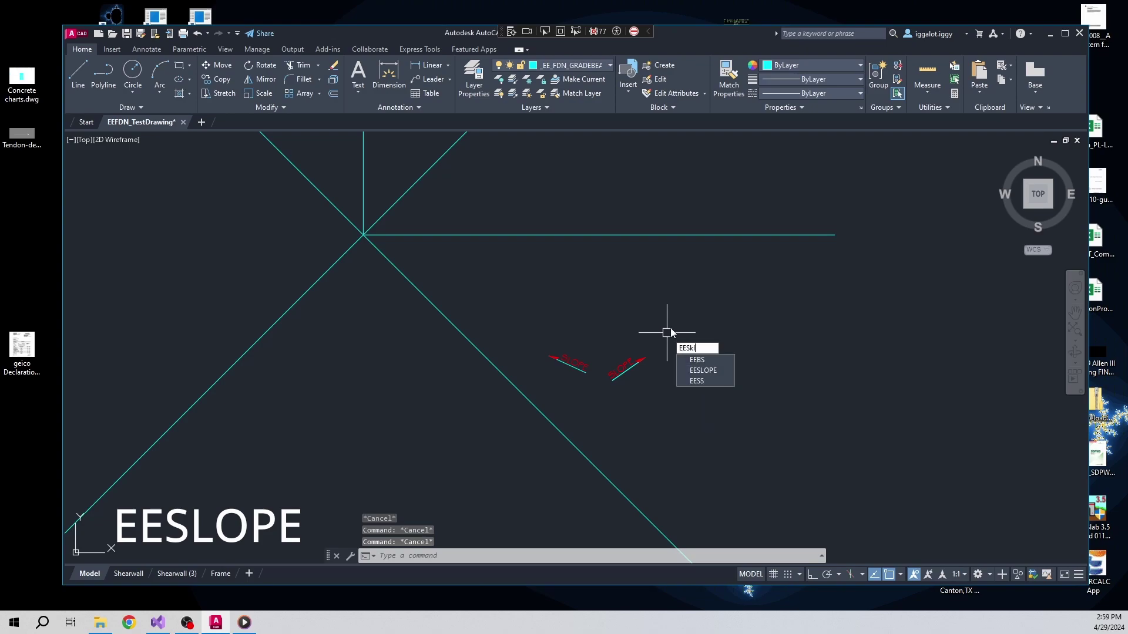
key("BackSpace")
key("Down")
key("Down")
key("Up")
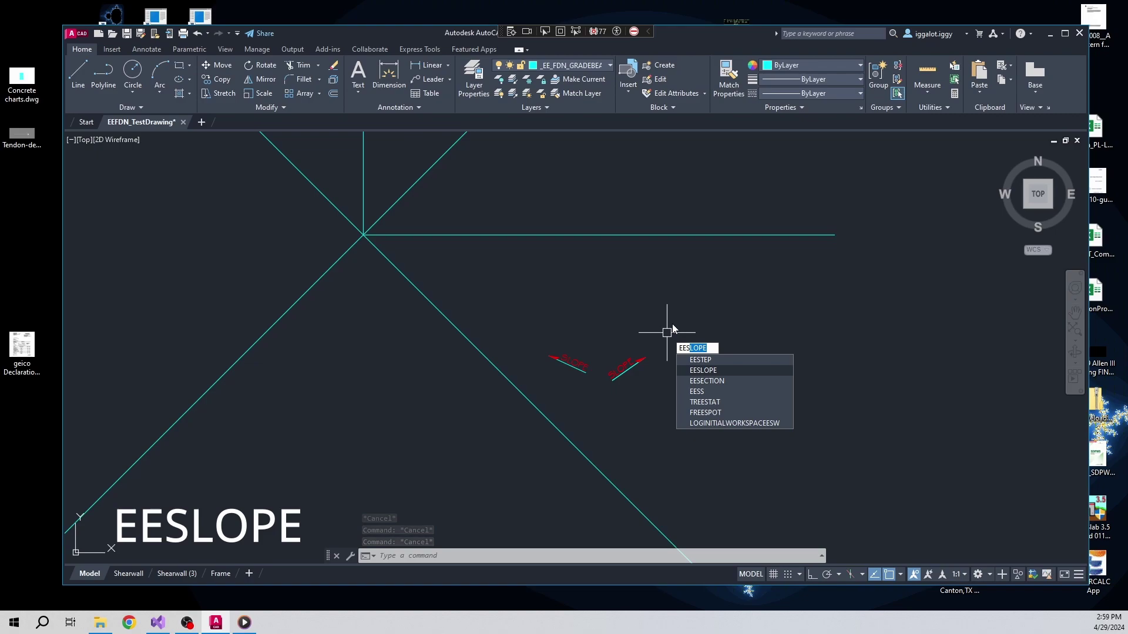
key("Return")
left_click(791, 285)
left_click(738, 315)
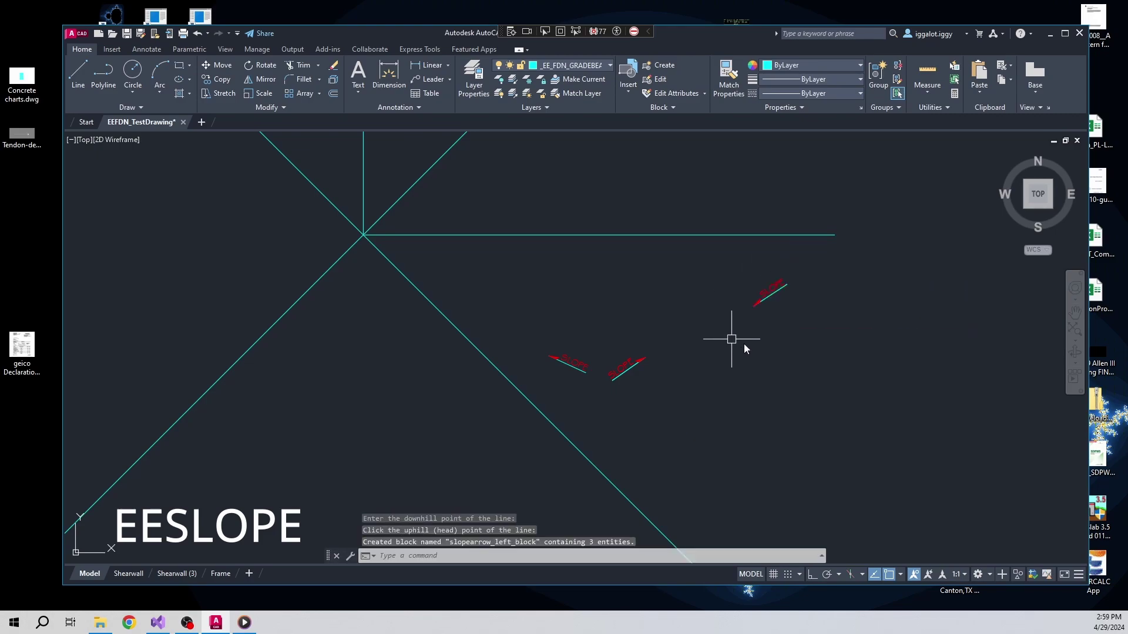
Step: Add a vertical slope arrow pointing straight up beside the down-left arrow, using ortho for its direction
key("Return")
left_click(808, 294)
key("F8")
left_click(805, 329)
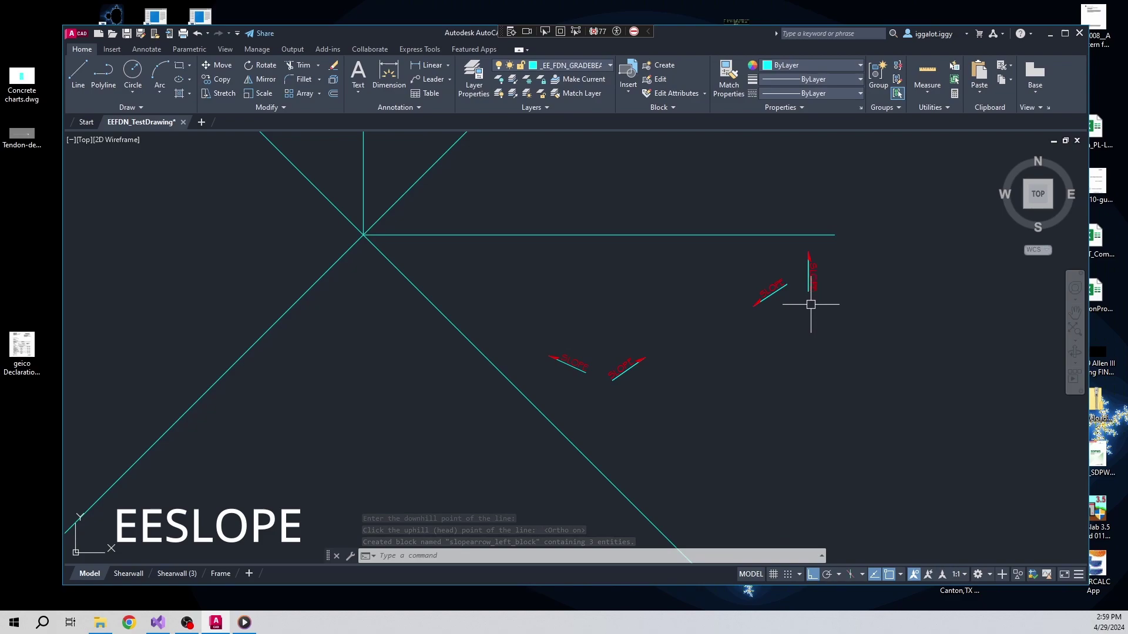
Step: With ortho off, add a slope arrow pointing nearly straight down beneath the upward vertical arrow
key("F8")
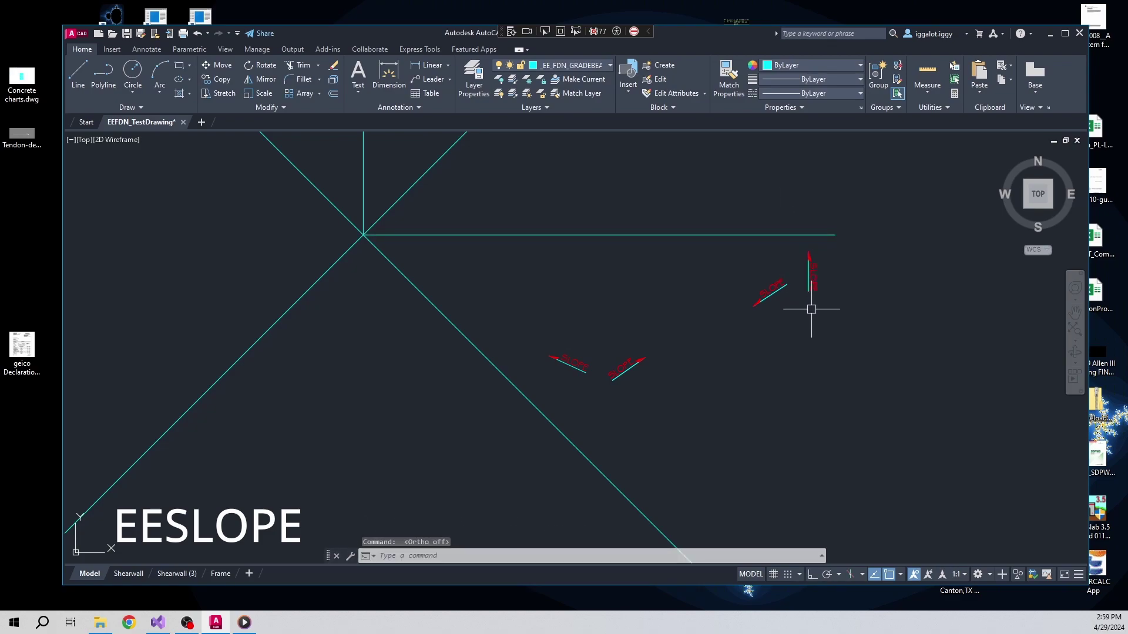
key("F8")
key("Return")
left_click(806, 311)
key("F8")
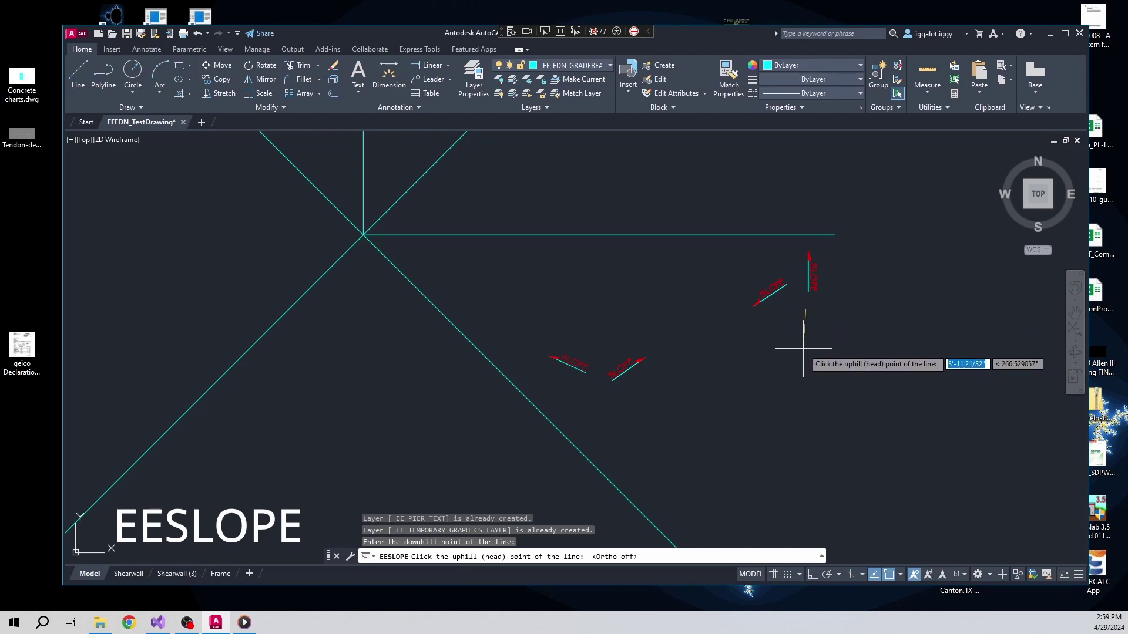
left_click(804, 350)
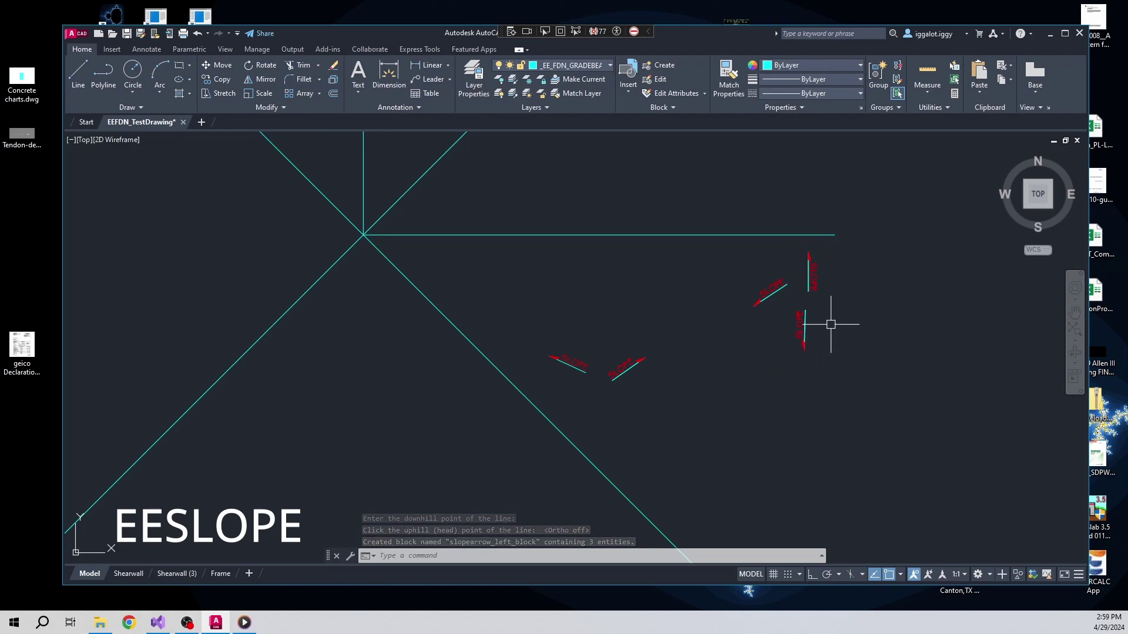
Step: Add two slope arrows to the radial cluster, one pointing right and one pointing down-right
key("Return")
left_click(816, 306)
left_click(855, 305)
key("Return")
left_click(824, 318)
left_click(843, 346)
Step: Add two slope arrows on the cluster's left side, one pointing down-left and one pointing up-left
key("Return")
left_click(782, 308)
left_click(754, 335)
key("Return")
left_click(790, 270)
left_click(757, 257)
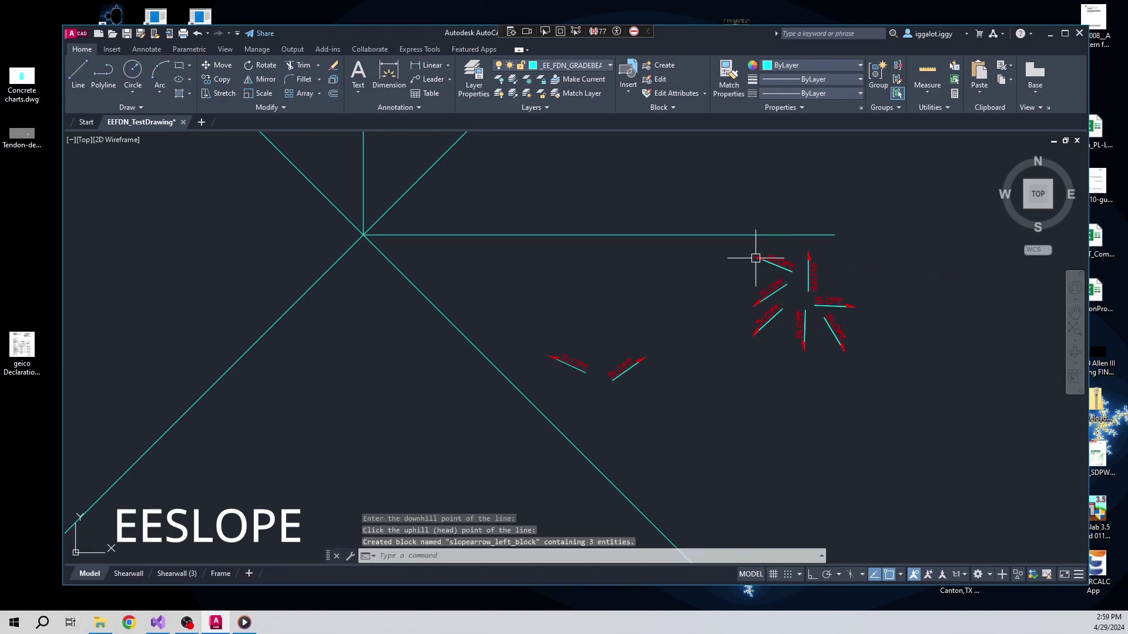
Step: With ortho on, add another upward vertical slope arrow at the right edge of the cluster
key("Return")
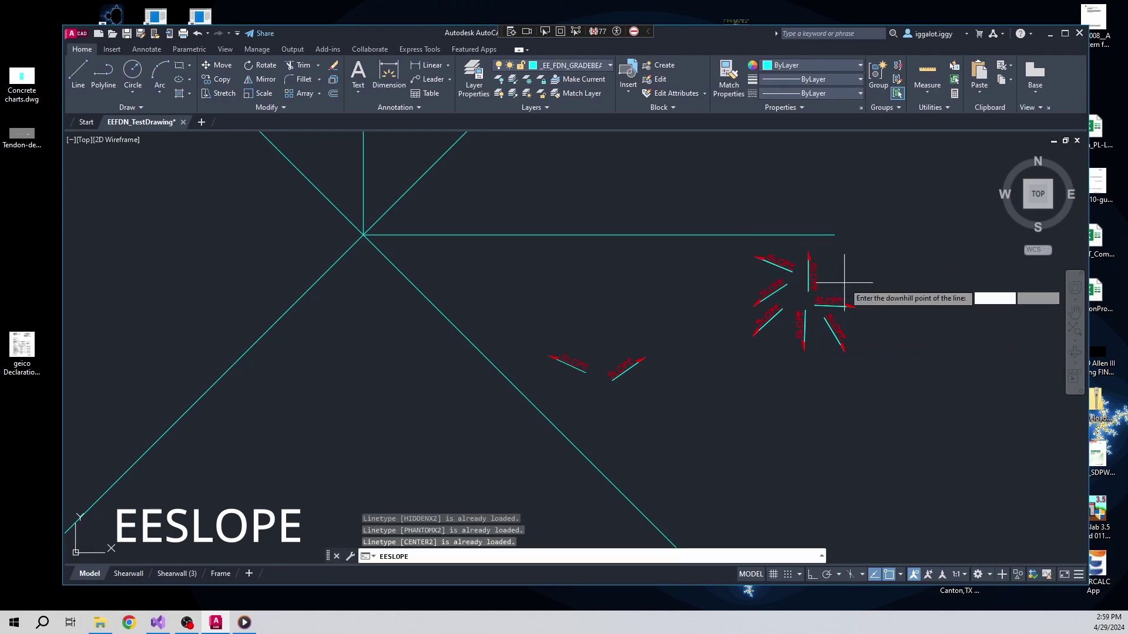
left_click(850, 282)
key("F8")
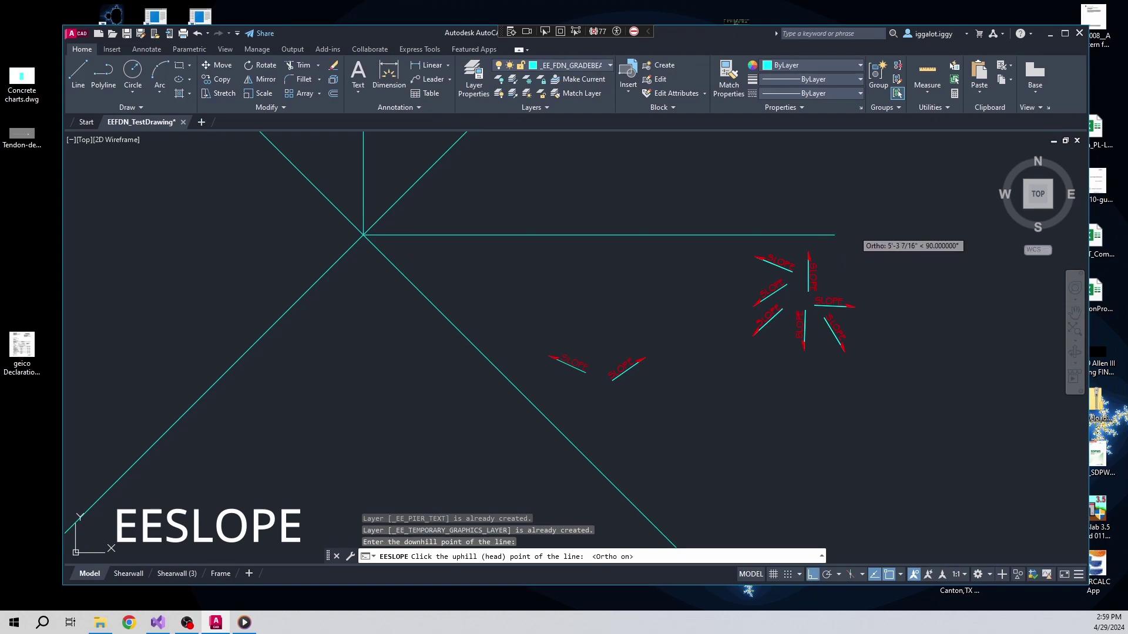
left_click(851, 245)
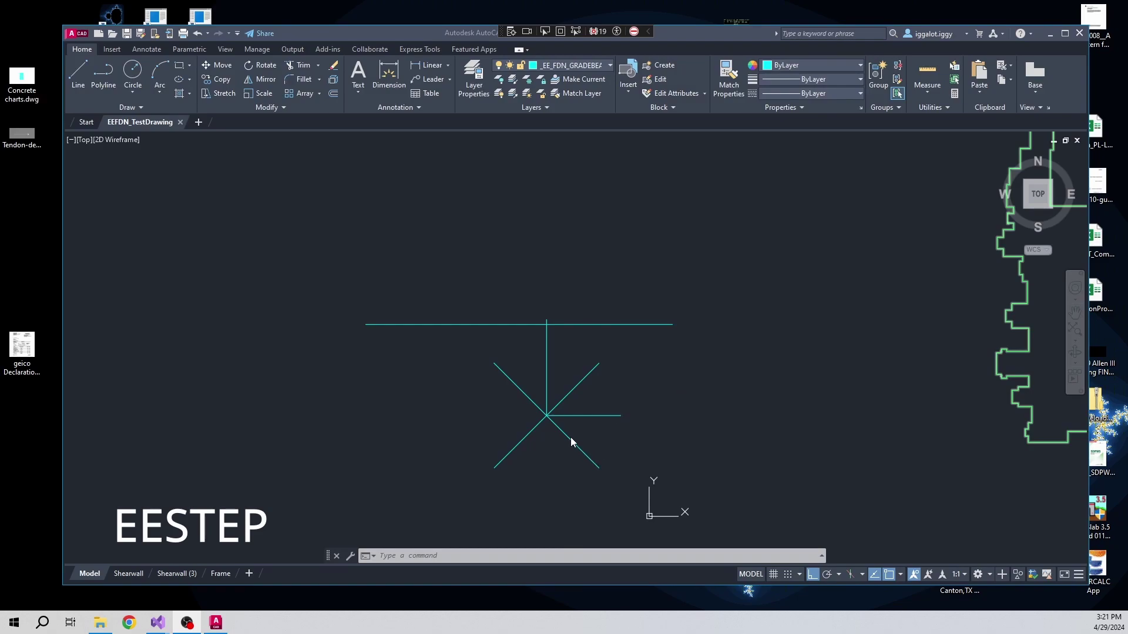
Step: Use EESTEP to place a step marker at the spokes' common endpoint, aligned with the vertical spoke, answering No to left side higher
type("ep marker center:")
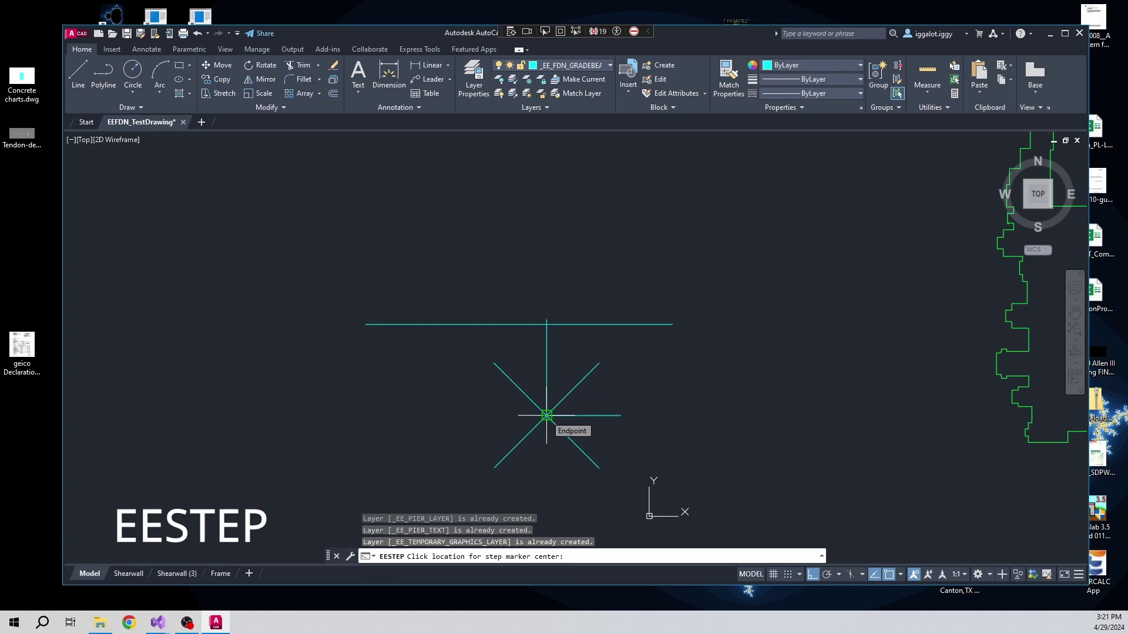
left_click(546, 415)
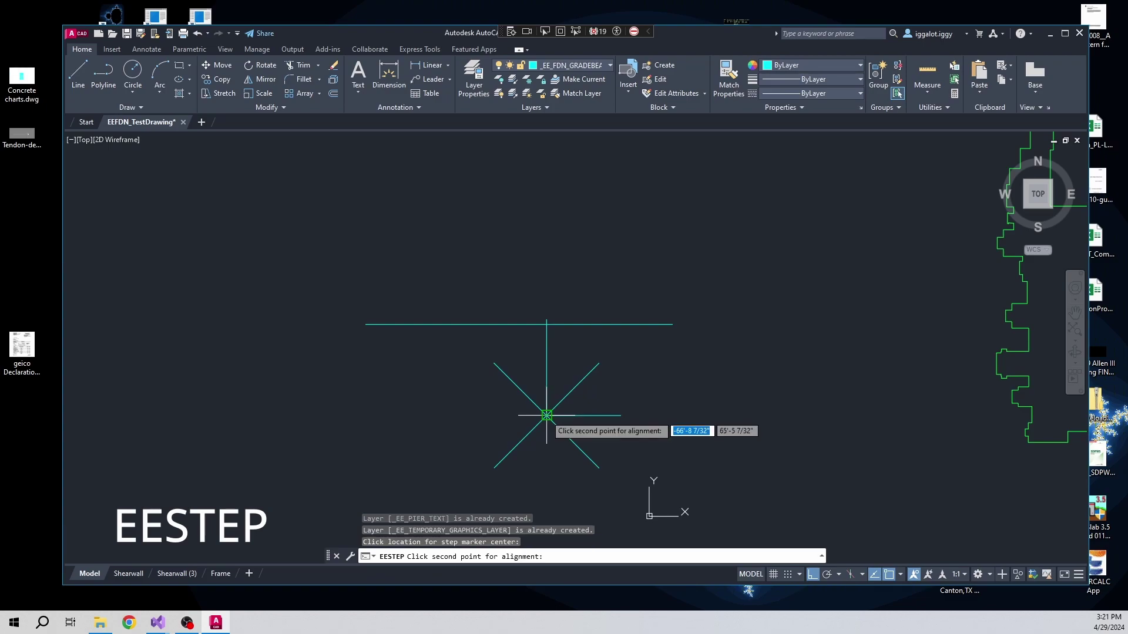
left_click(546, 378)
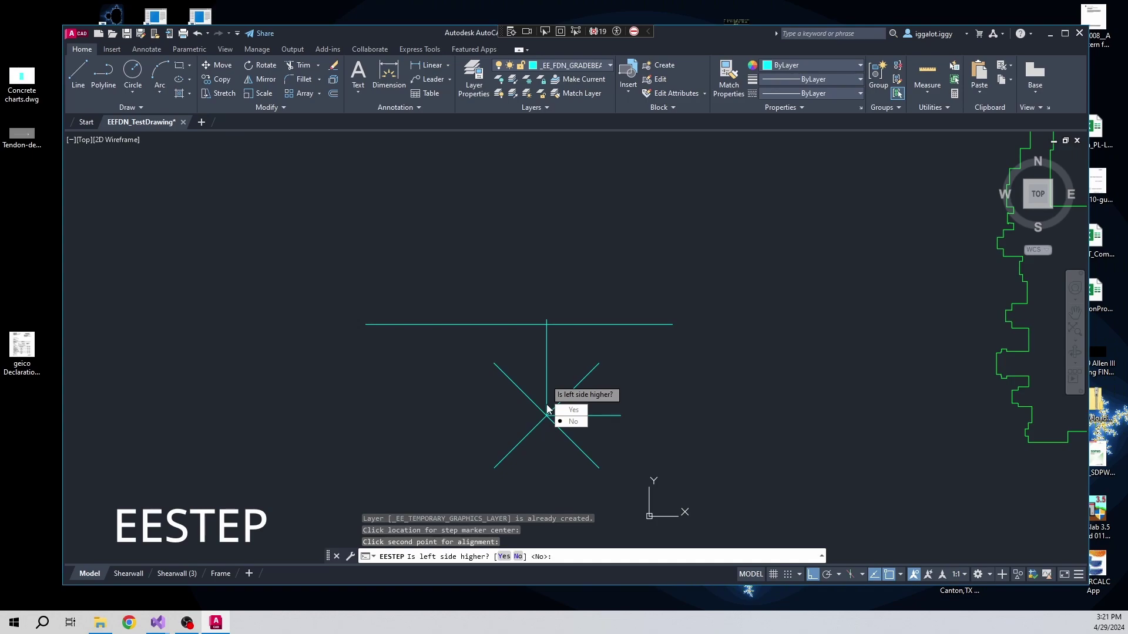
left_click(573, 421)
Step: Examine the step marker's symbol, its asterisk and its high and low sides, both up close and at drawing scale
scroll(545, 399, "up", 7)
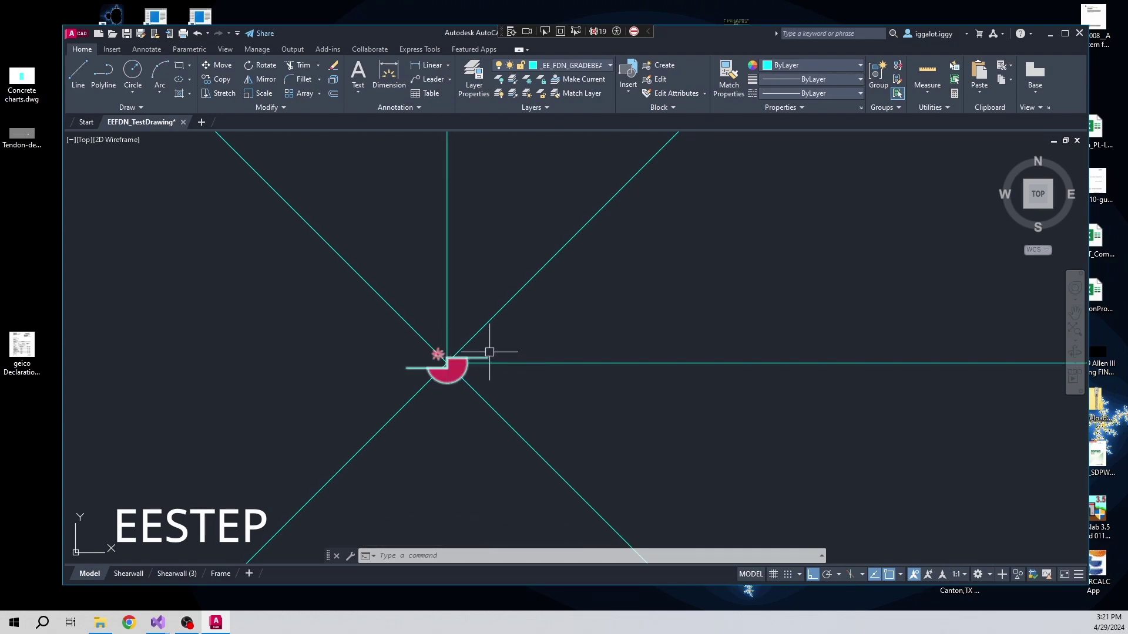
scroll(447, 359, "up", 8)
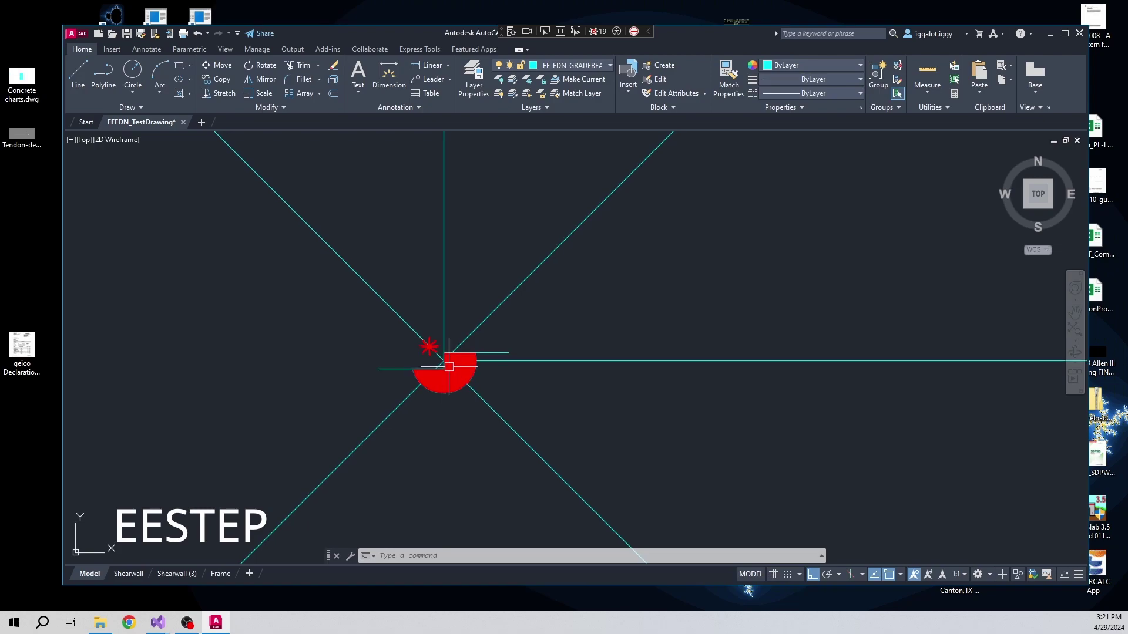
scroll(449, 365, "down", 2)
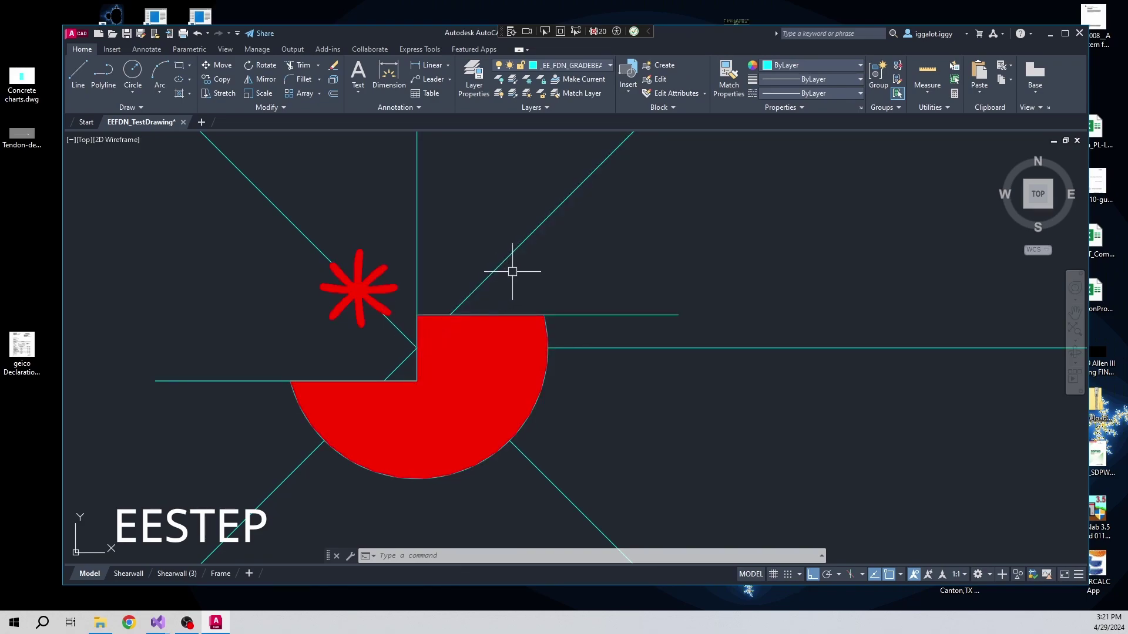
scroll(525, 288, "down", 8)
scroll(578, 277, "down", 5)
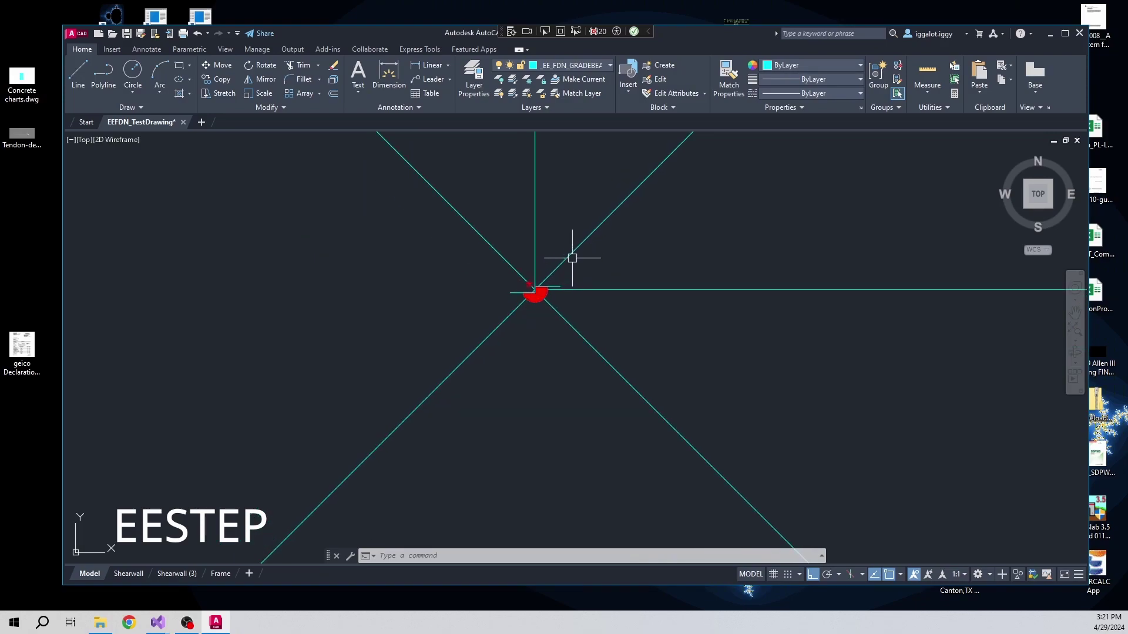
scroll(597, 365, "down", 5)
scroll(570, 281, "up", 8)
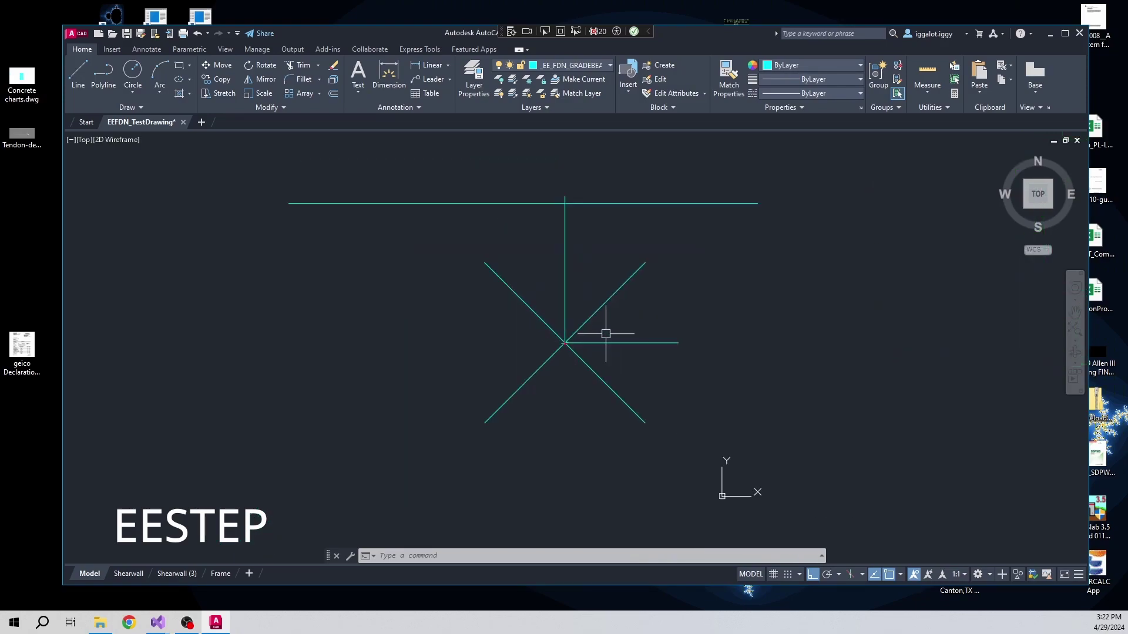
Step: Use EESTEP to place a step marker on the upper-right diagonal spoke, aligned along it, answering Yes to left side higher
type("EESTEp")
left_click(658, 306)
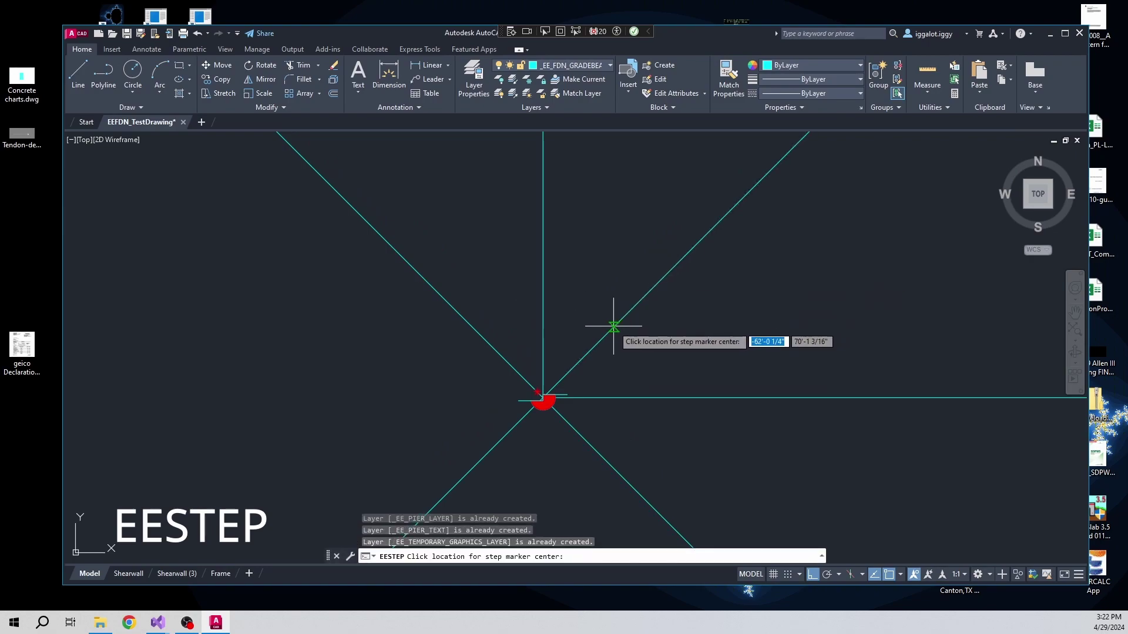
left_click(730, 214)
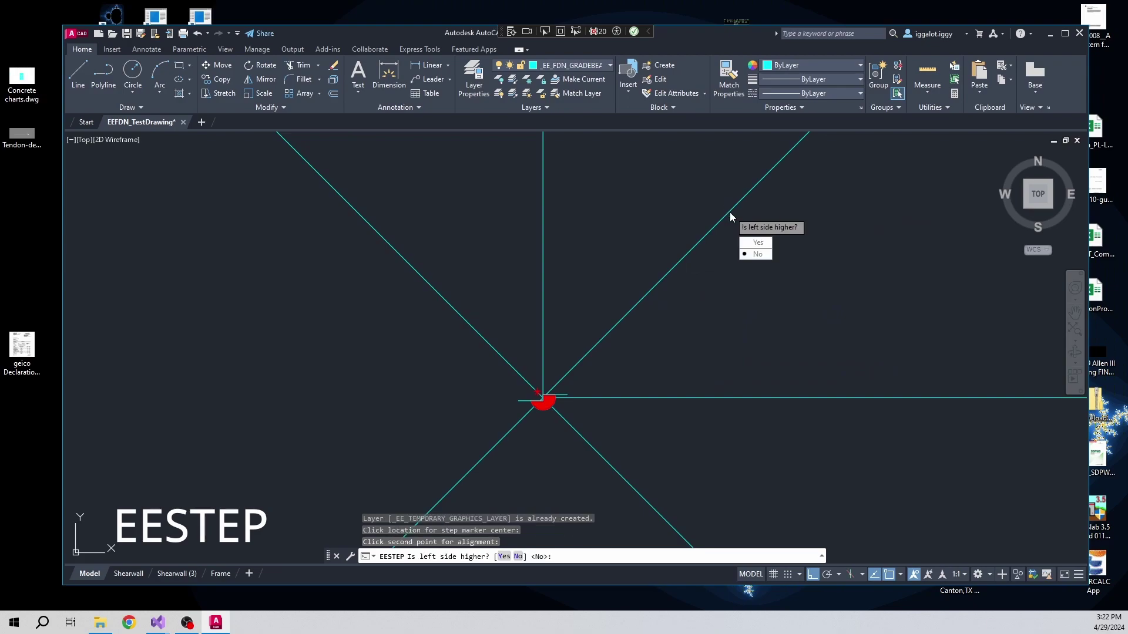
type("y")
key("Return")
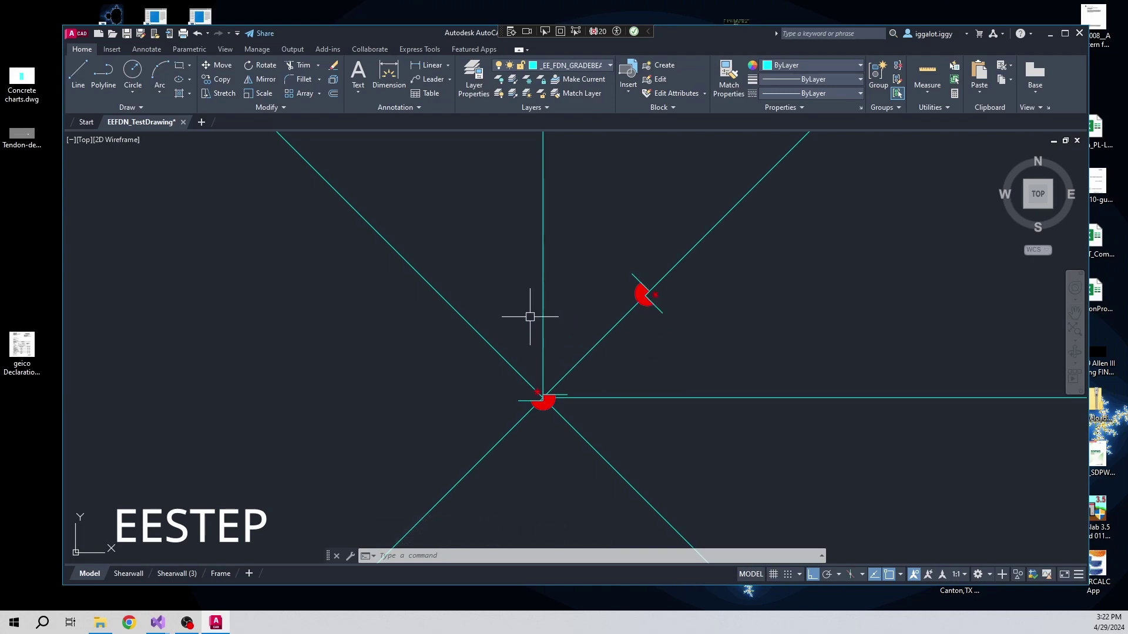
Step: Place another step marker on the upper-left diagonal spoke, aligned outward along it, keeping the default No for left side higher
key("Return")
left_click(474, 328)
left_click(427, 289)
key("Return")
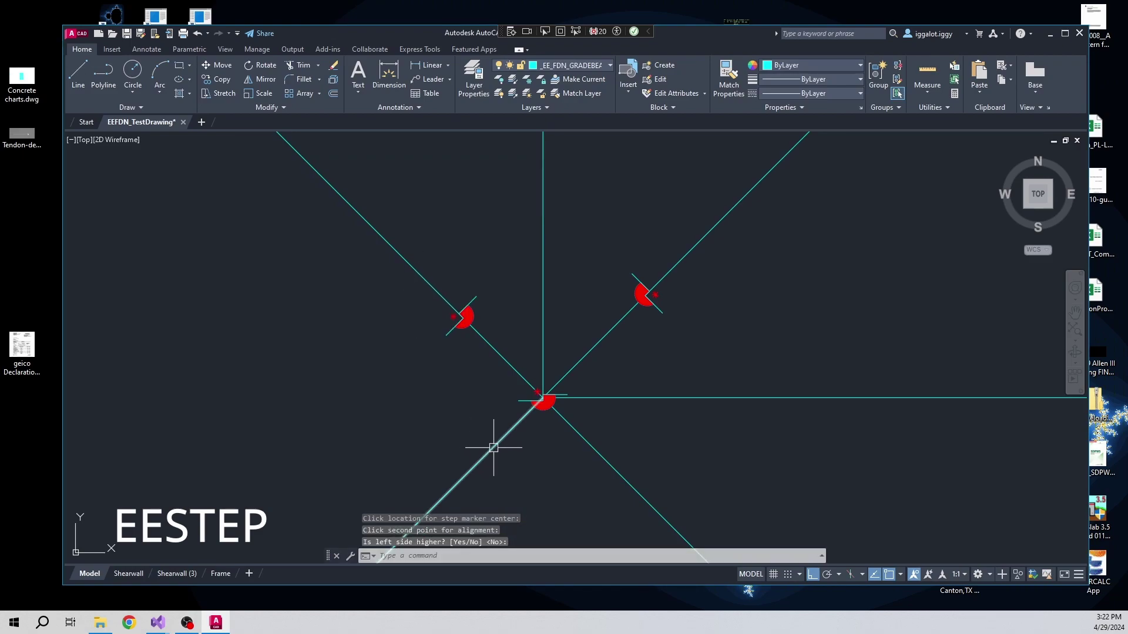
Step: Place a step marker on the lower-left diagonal spoke, aligned outward along it, answering Yes to left side higher
key("Return")
left_click(473, 469)
left_click(460, 481)
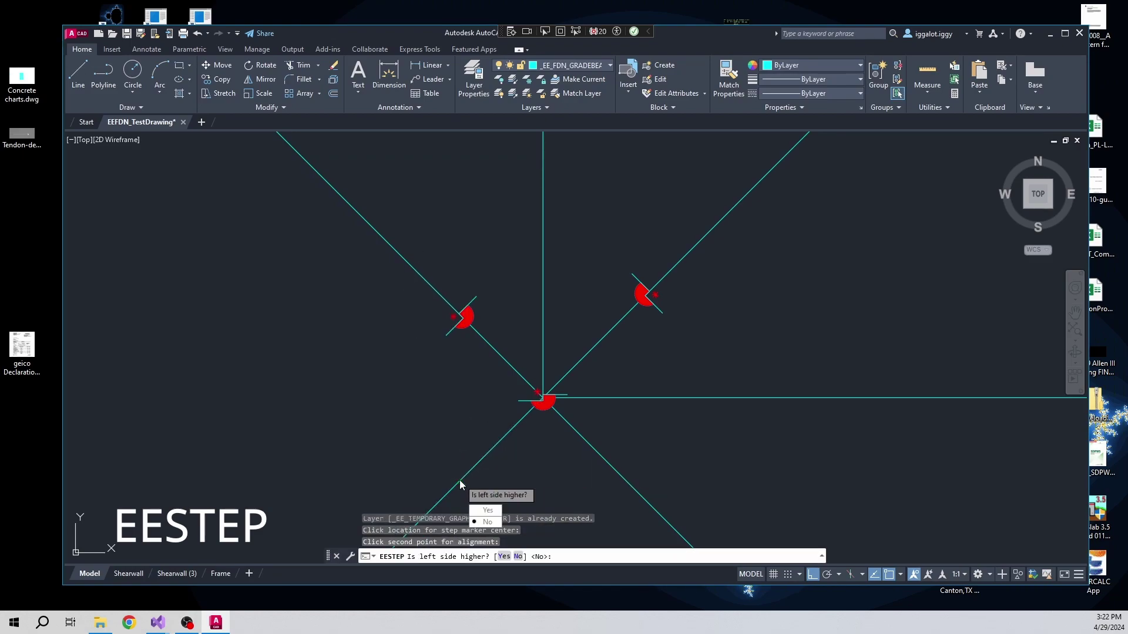
type("y")
key("Return")
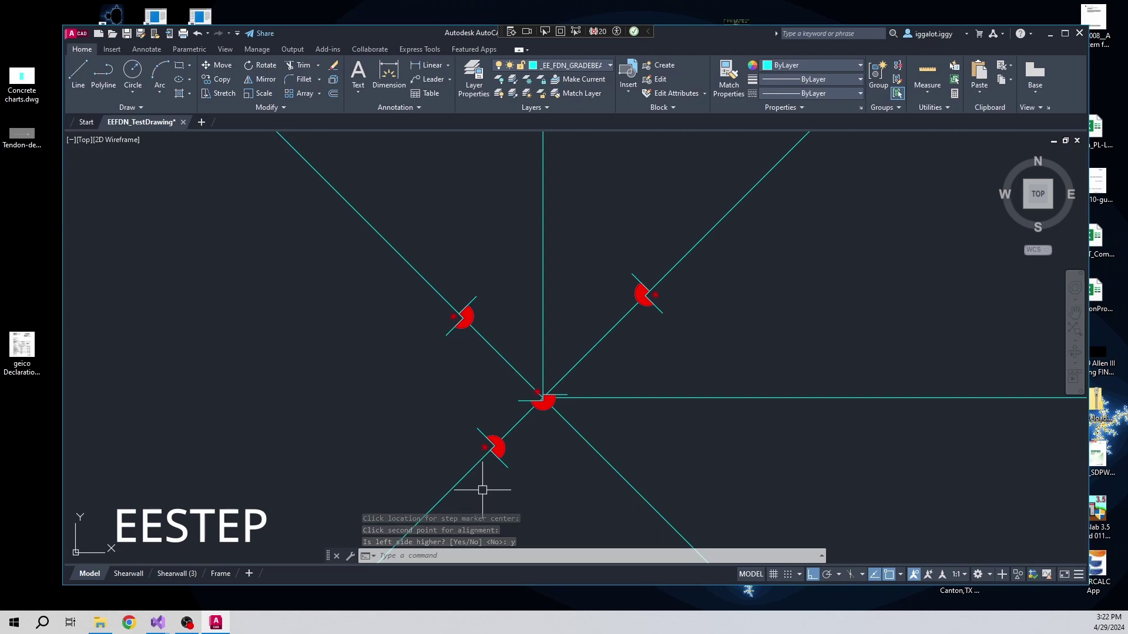
scroll(702, 321, "down", 1)
scroll(579, 456, "up", 2)
scroll(579, 456, "down", 1)
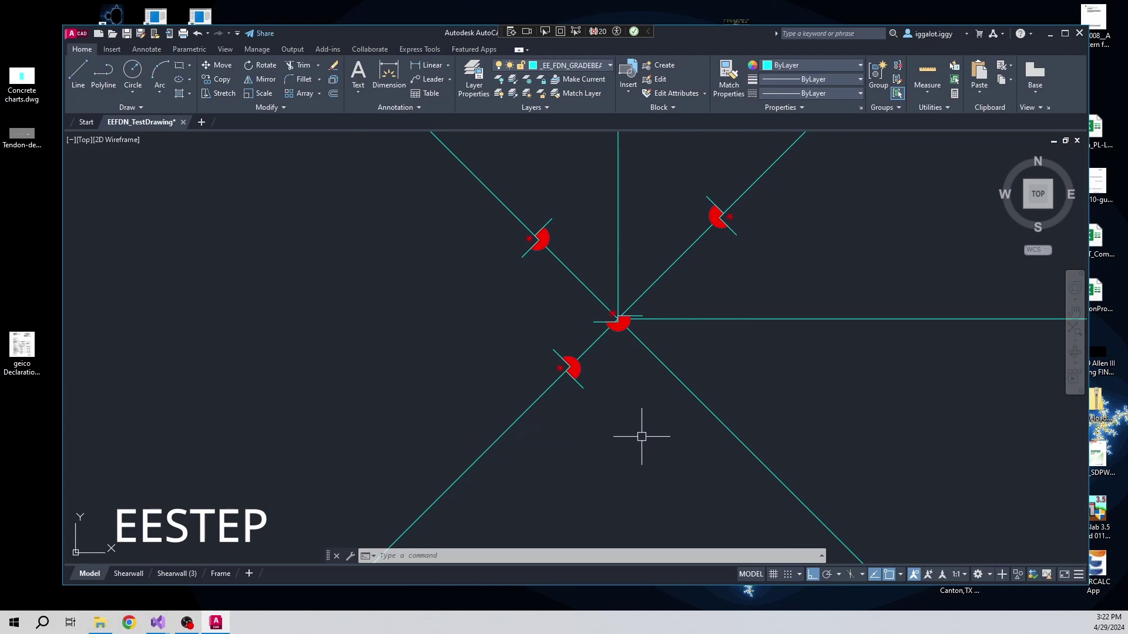
mouse_move(420, 284)
left_mouse_down()
mouse_move(848, 182)
mouse_move(777, 249)
left_mouse_up()
left_click(778, 270)
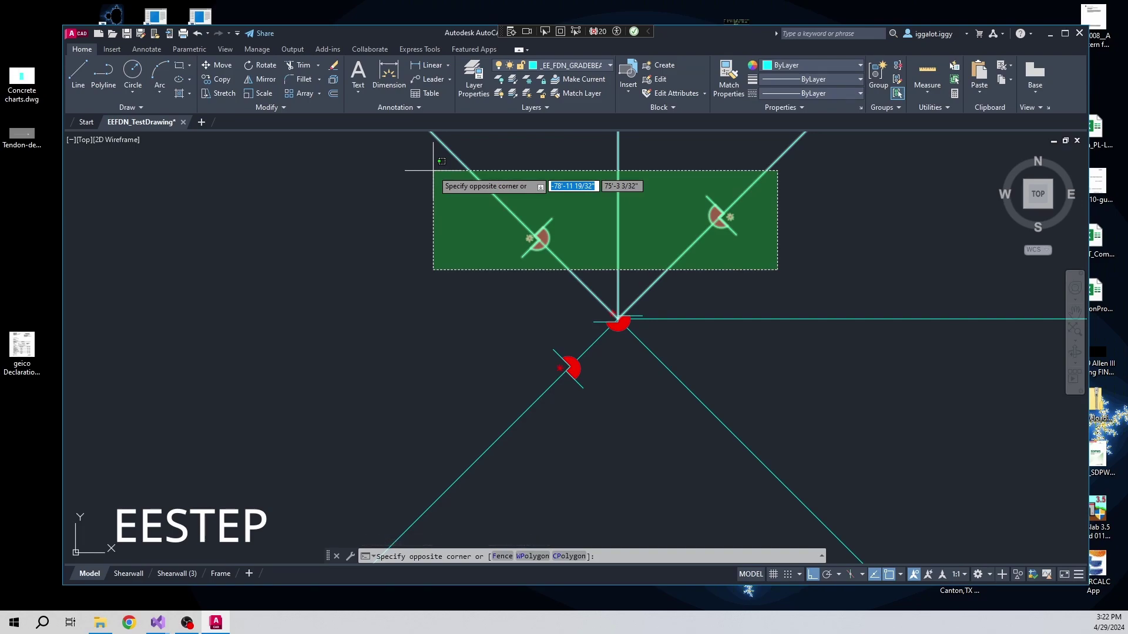
key("Escape")
Step: Use EESTEP to place a step marker on the horizontal spoke, aligned outward to the right, keeping the default No for left side higher
type("ees")
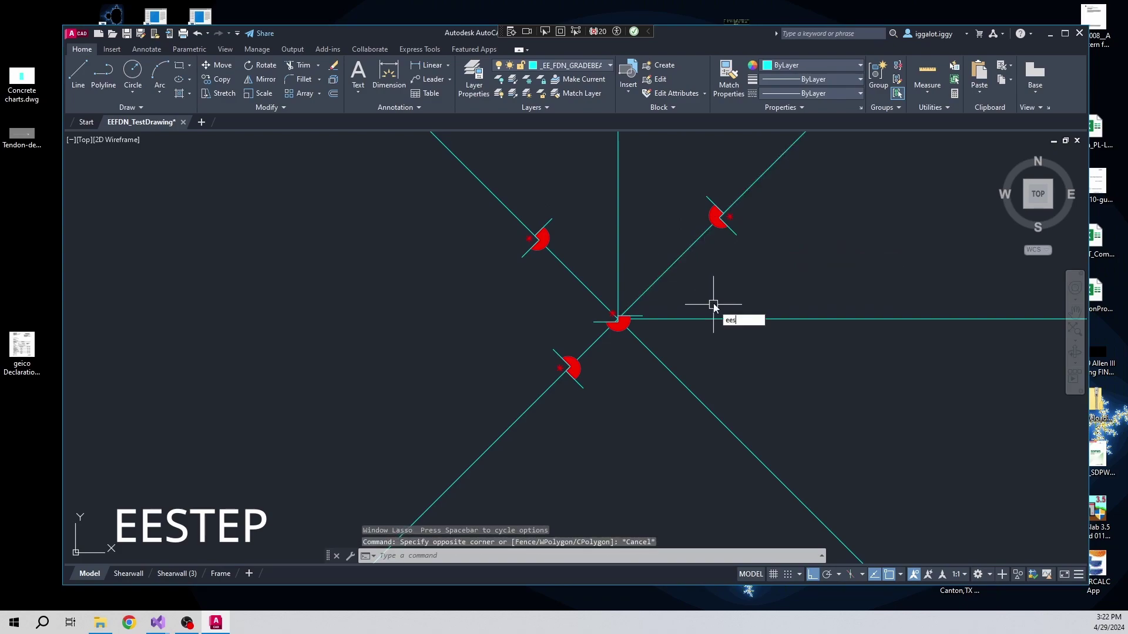
type("tep")
key("Return")
left_click(717, 319)
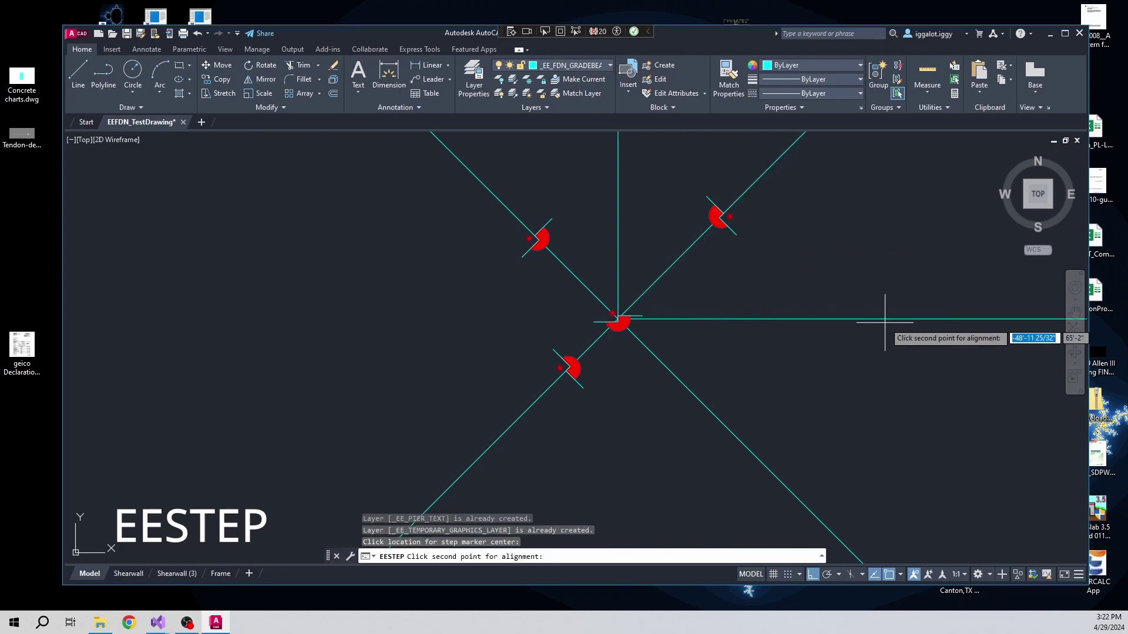
left_click(876, 319)
key("Return")
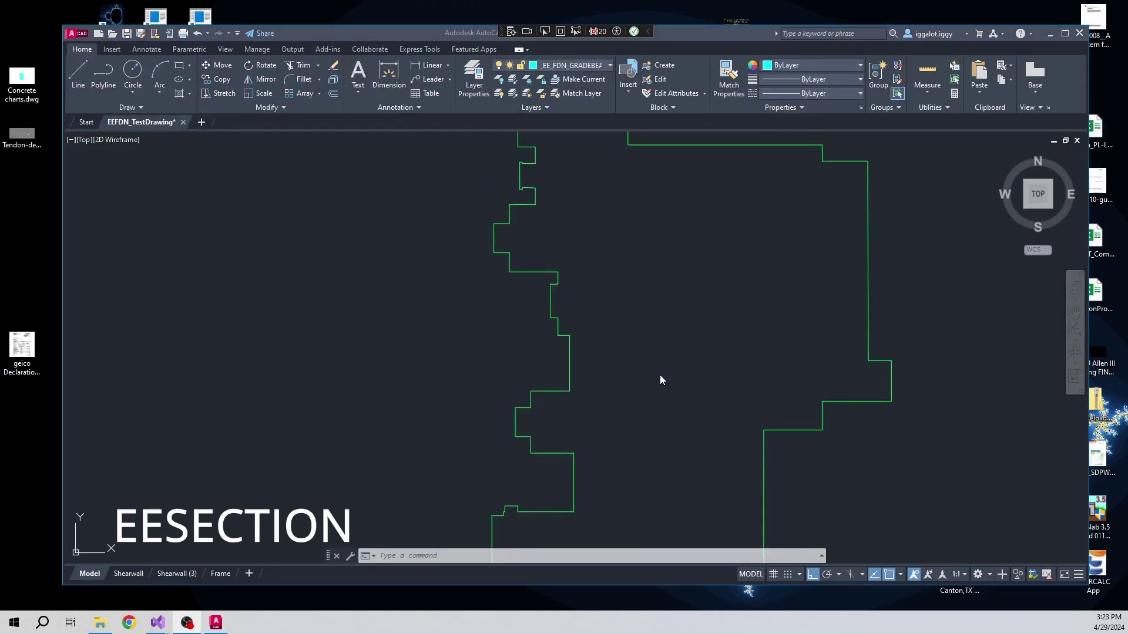
Step: Use EESECTION to place a section marker on the green outline's long right-hand wall, with a horizontal section line running inward and the arrow pointing up
scroll(814, 308, "down", 8)
scroll(805, 327, "up", 1)
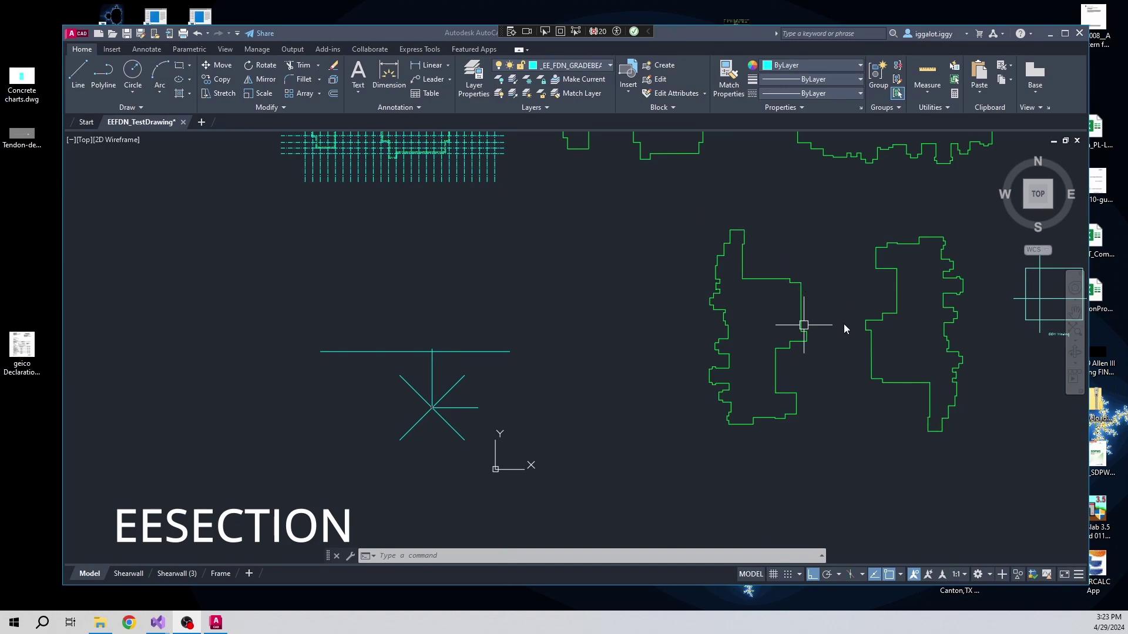
scroll(705, 370, "down", 2)
scroll(764, 353, "up", 6)
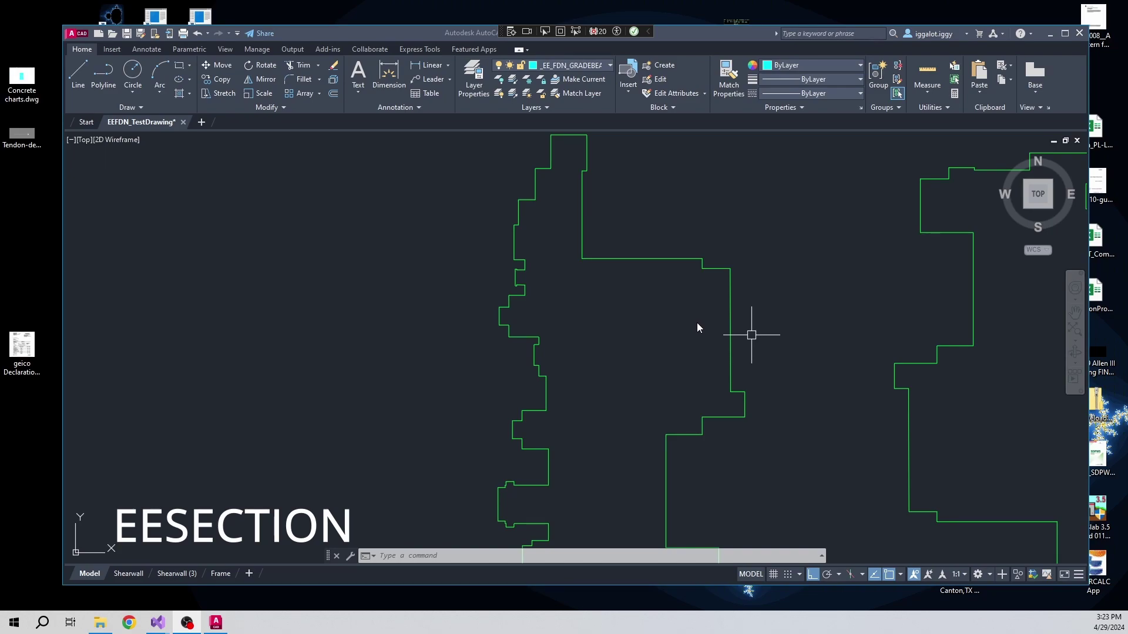
type("ees")
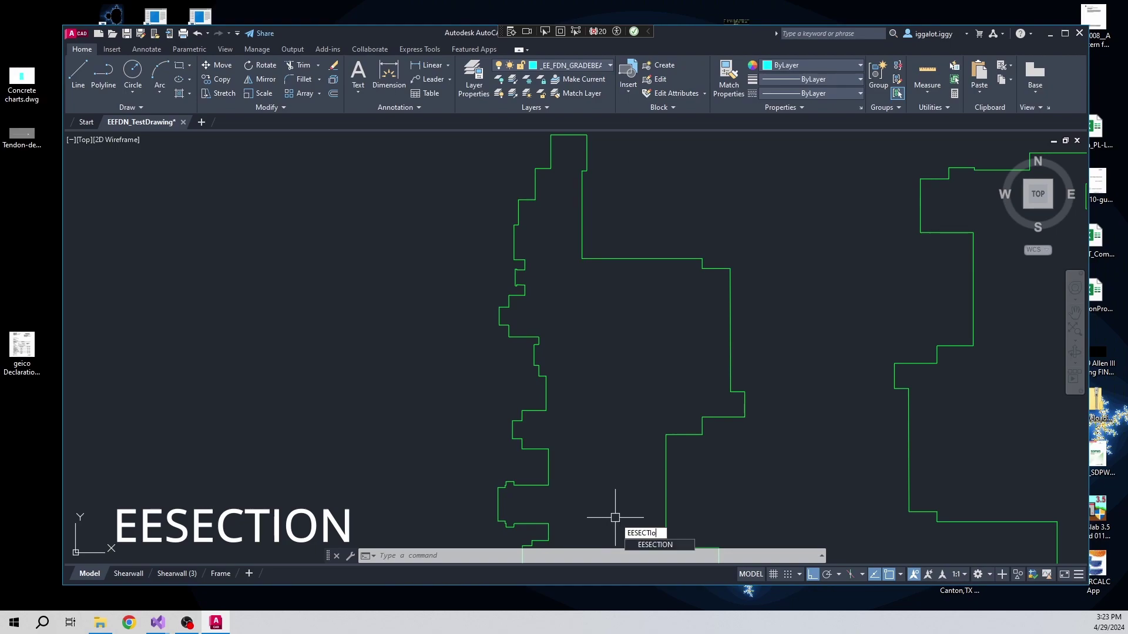
key("Return")
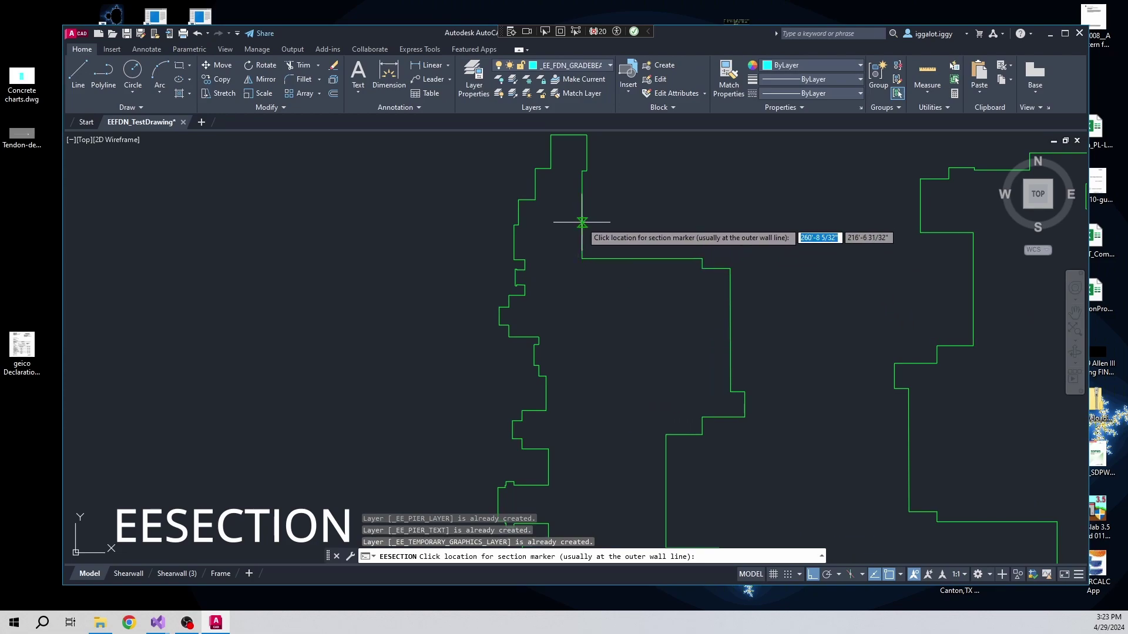
left_click(730, 337)
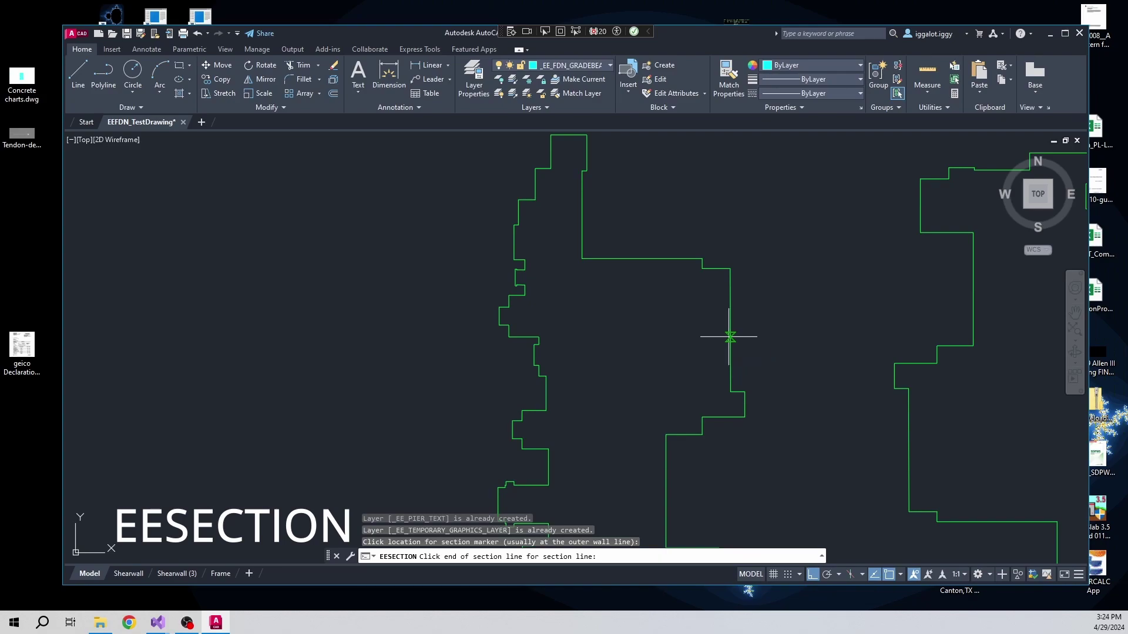
left_click(657, 337)
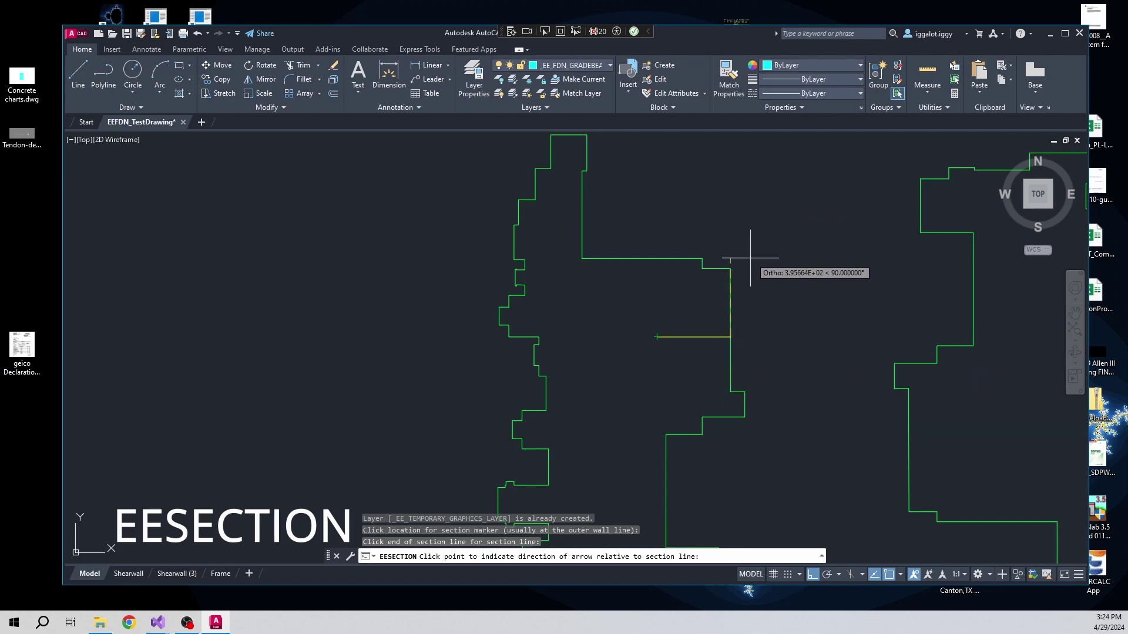
left_click(742, 306)
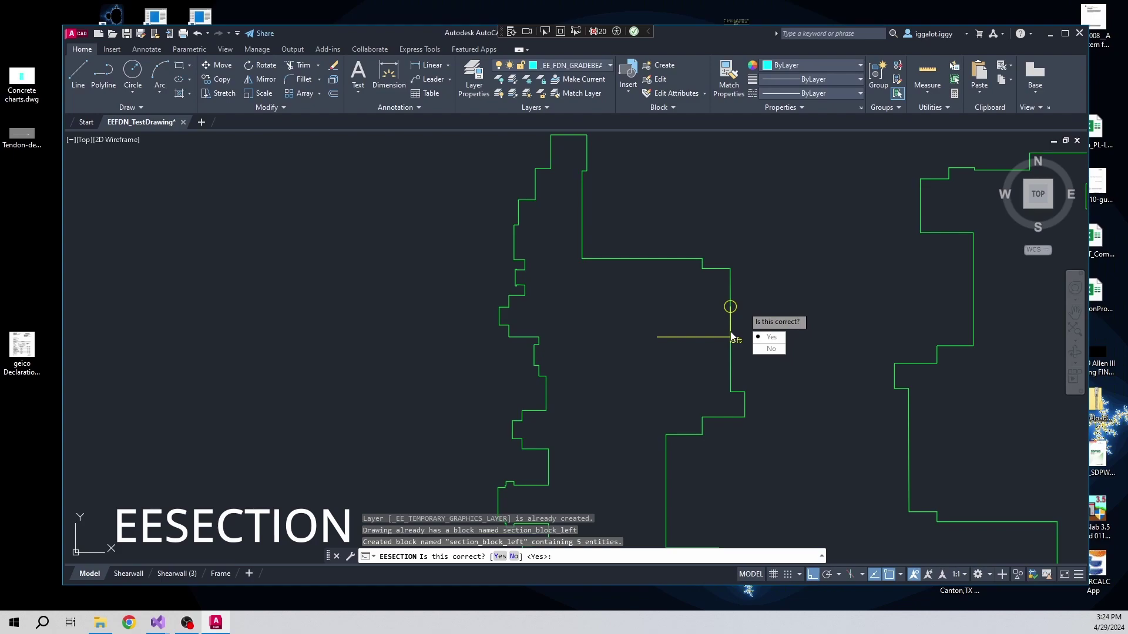
Step: Accept the previewed section marker orientation and label the section 1
type("y")
key("Return")
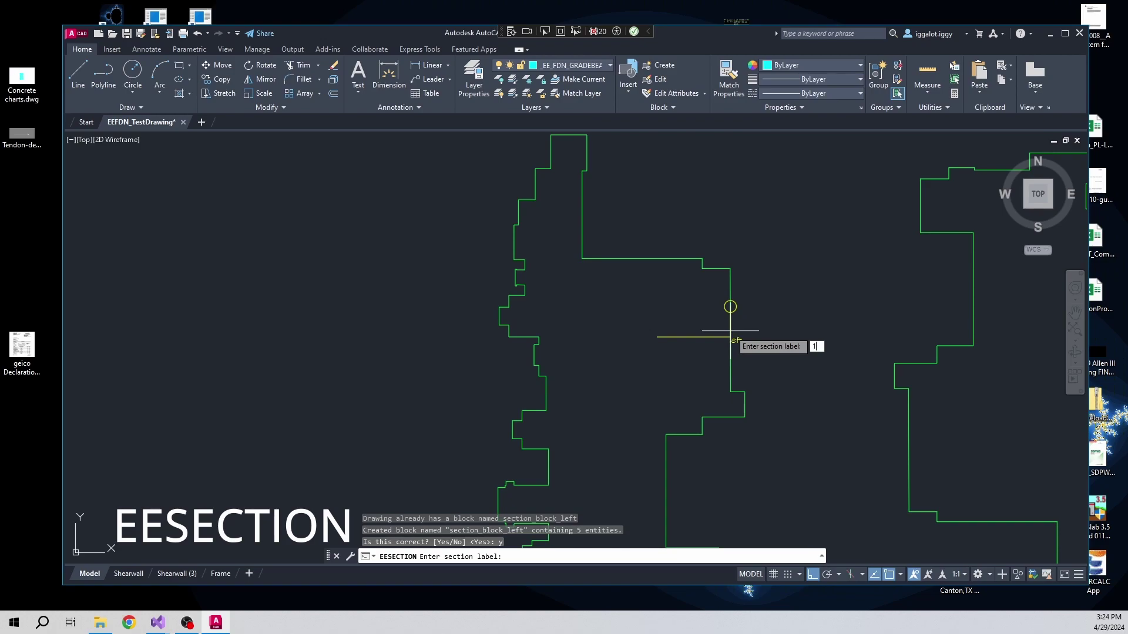
key("Return")
Step: Examine the section 1 marker up close, checking its arrow, line and circle parts and its size relative to the wall
scroll(732, 332, "up", 5)
scroll(756, 272, "up", 4)
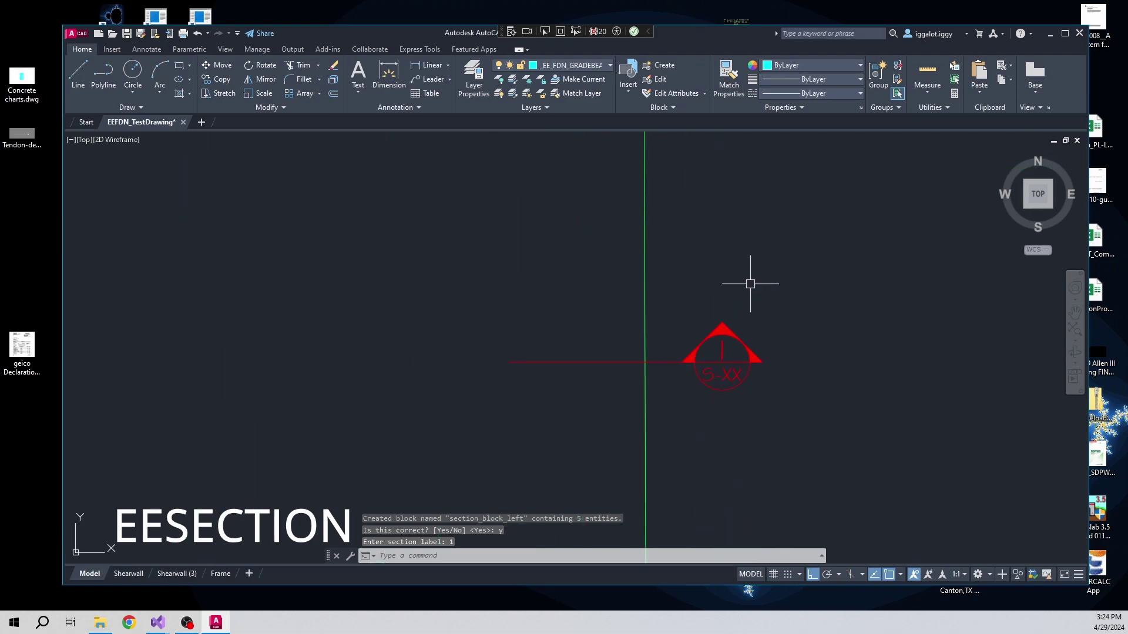
left_click(731, 328)
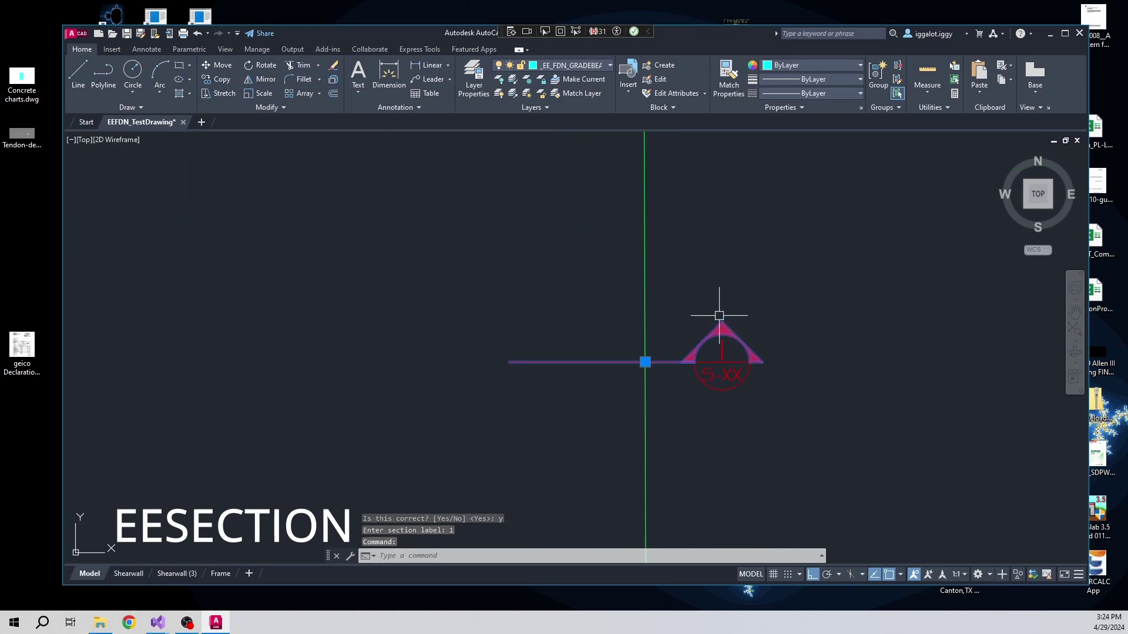
scroll(720, 314, "down", 1)
key("Escape")
left_click(729, 358)
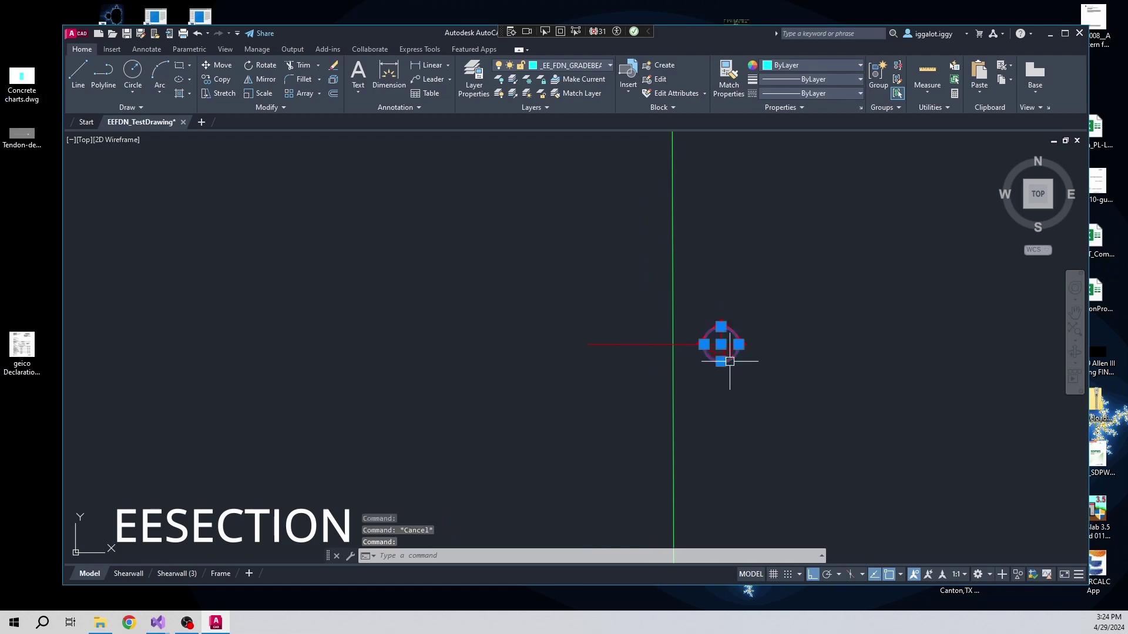
left_click(714, 354)
key("Escape")
left_click(749, 381)
left_click(714, 352)
key("Escape")
scroll(813, 361, "down", 5)
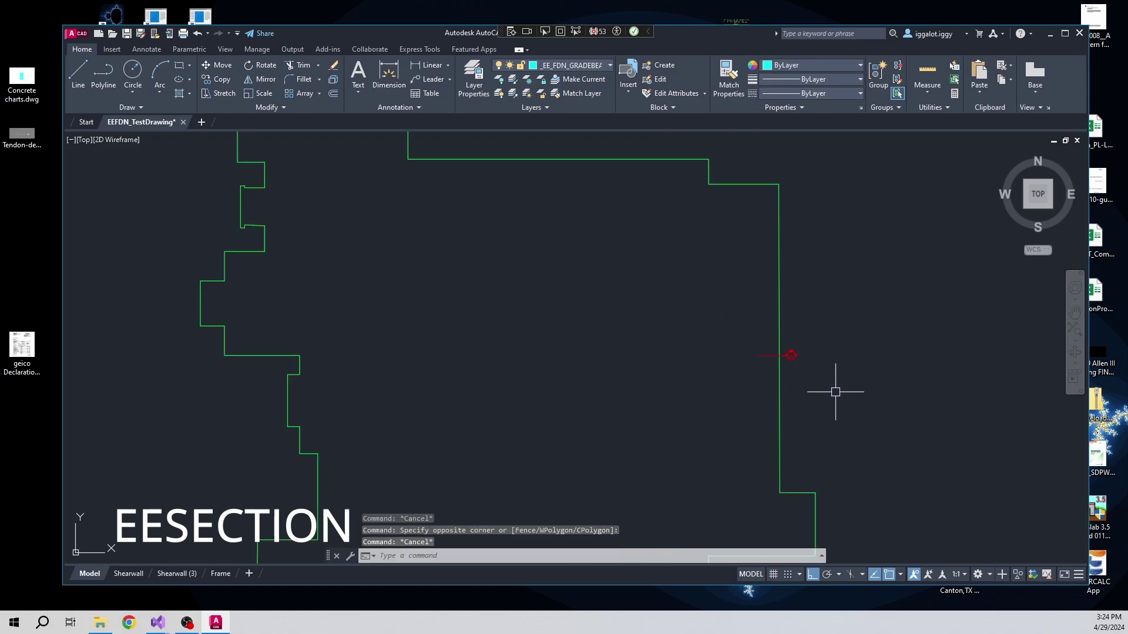
scroll(672, 280, "down", 4)
scroll(658, 250, "up", 4)
type("eesection")
key("Return")
left_click(592, 244)
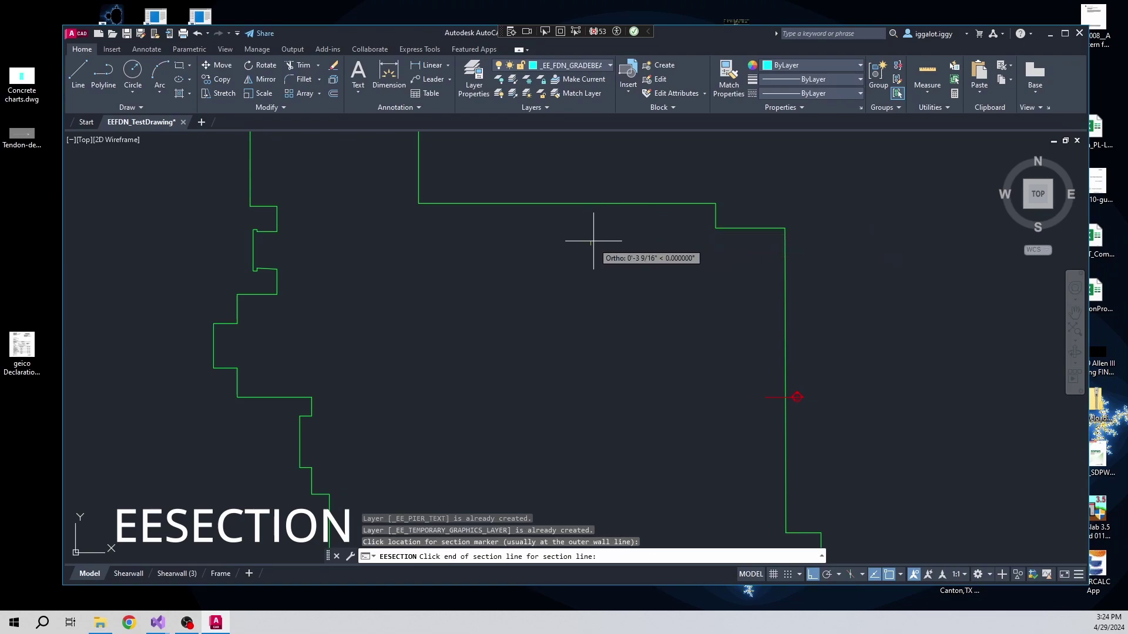
key("Escape")
key("Escape")
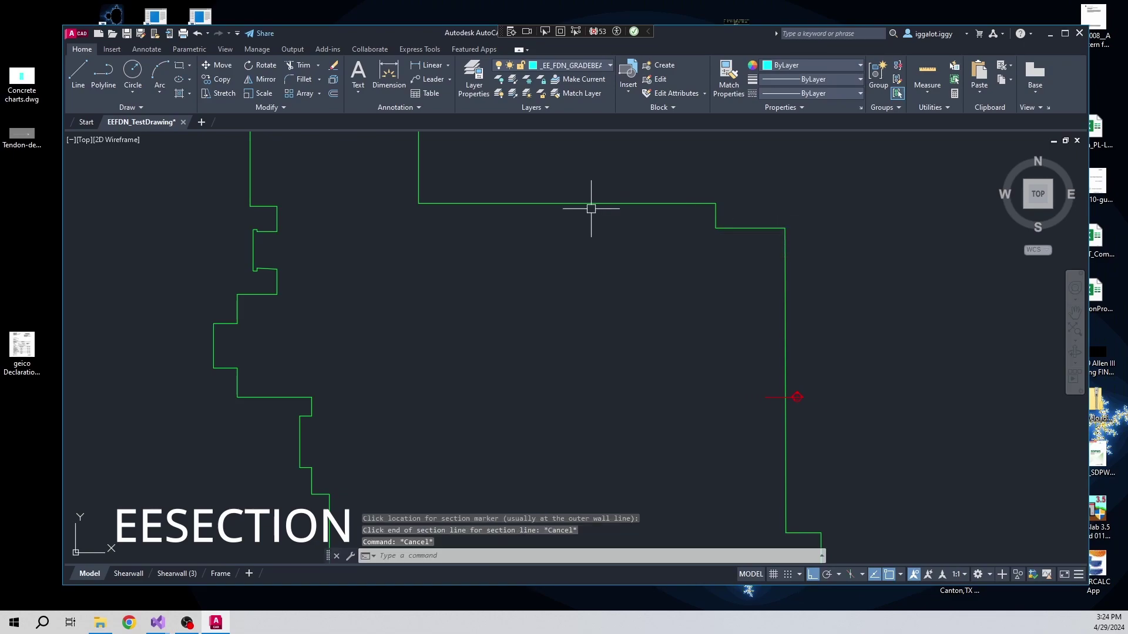
Step: Use EESECTION to place a marker on the long horizontal wall, with a downward section line and the arrow pointing right, labelled 1-2
key("Return")
left_click(590, 203)
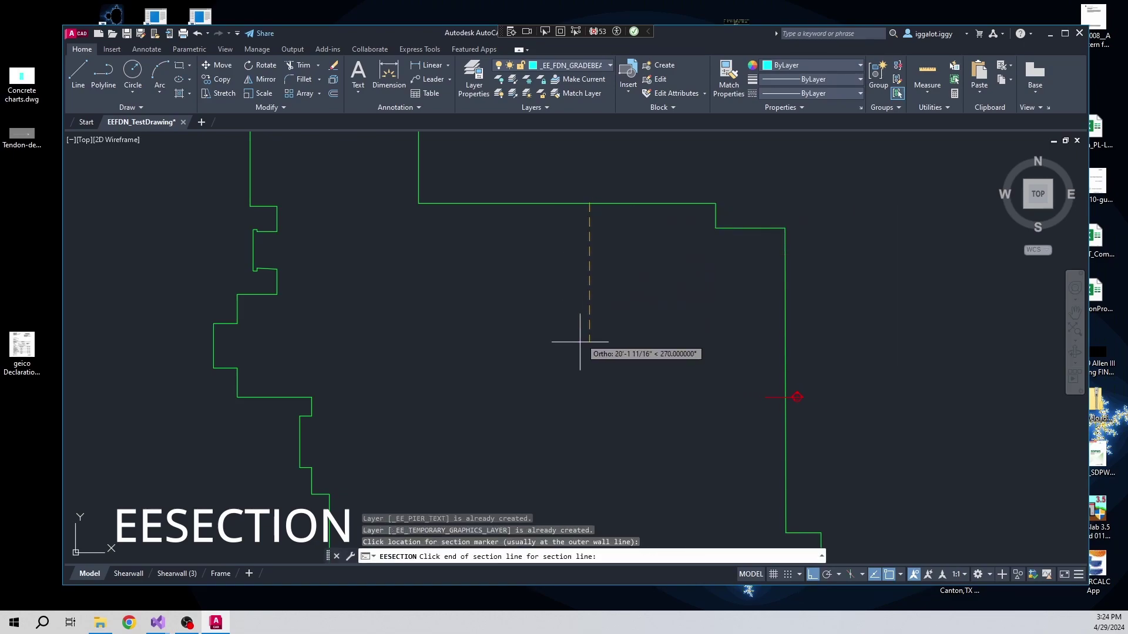
left_click(589, 298)
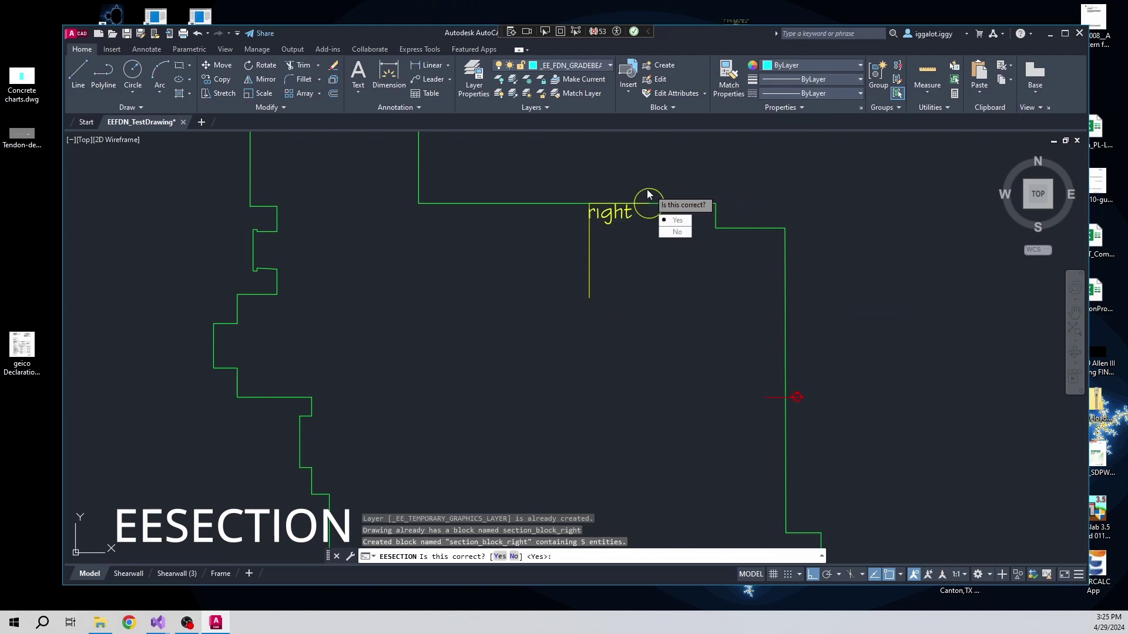
key("Return")
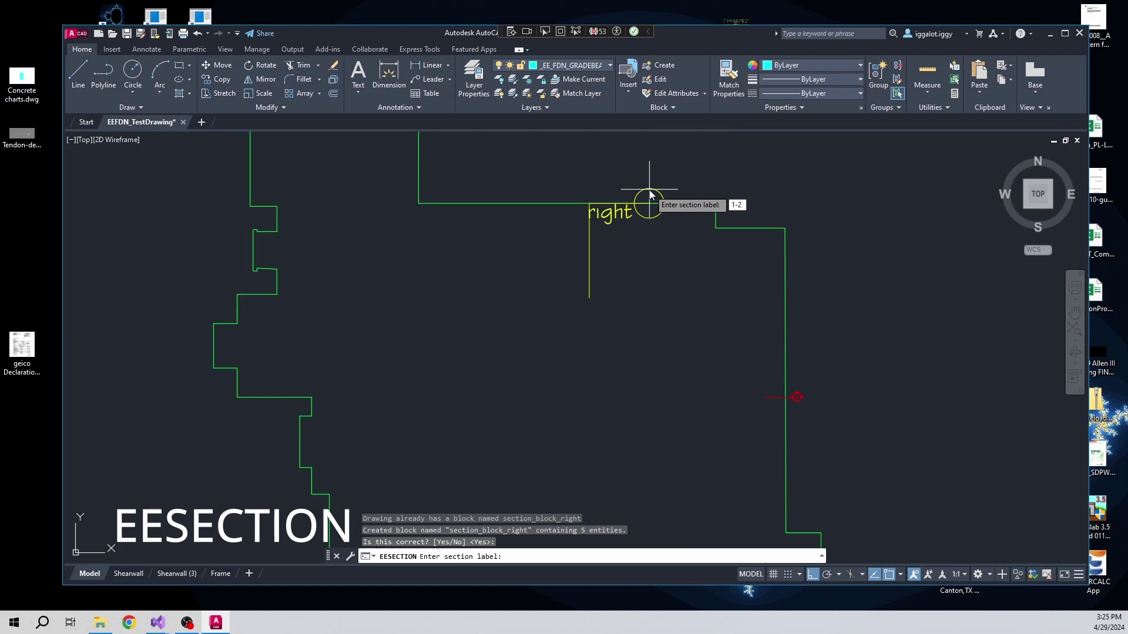
type("1-2")
key("Return")
Step: Examine the 1-2 section marker's label and sheet reference text up close, and both section markers' placement along the outline
scroll(589, 176, "up", 10)
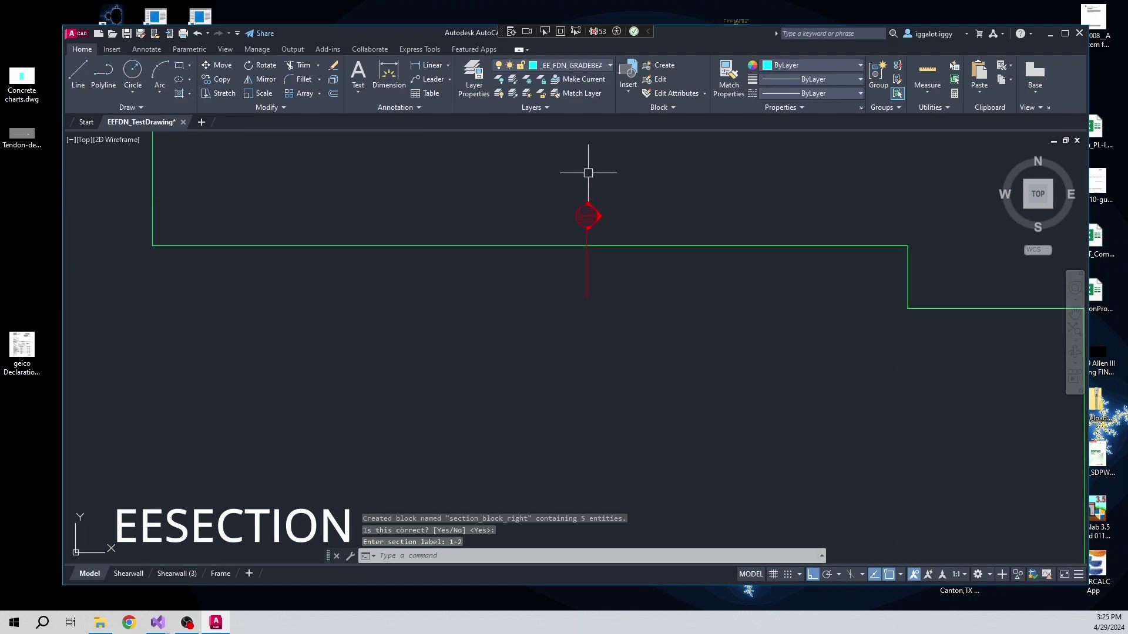
scroll(577, 256, "down", 4)
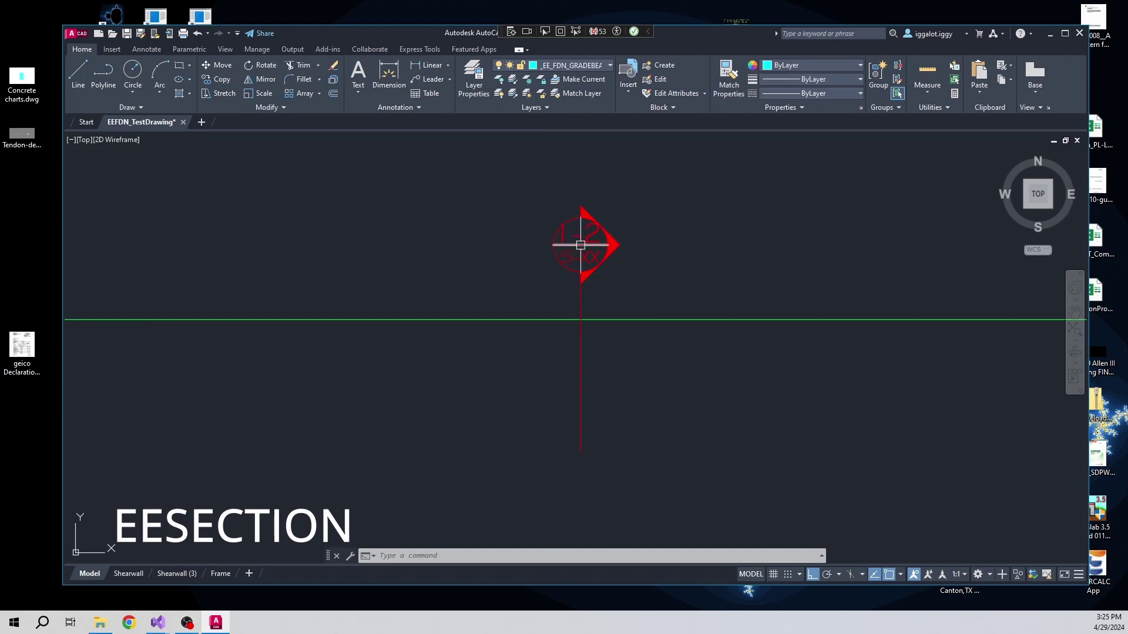
double_click(562, 235)
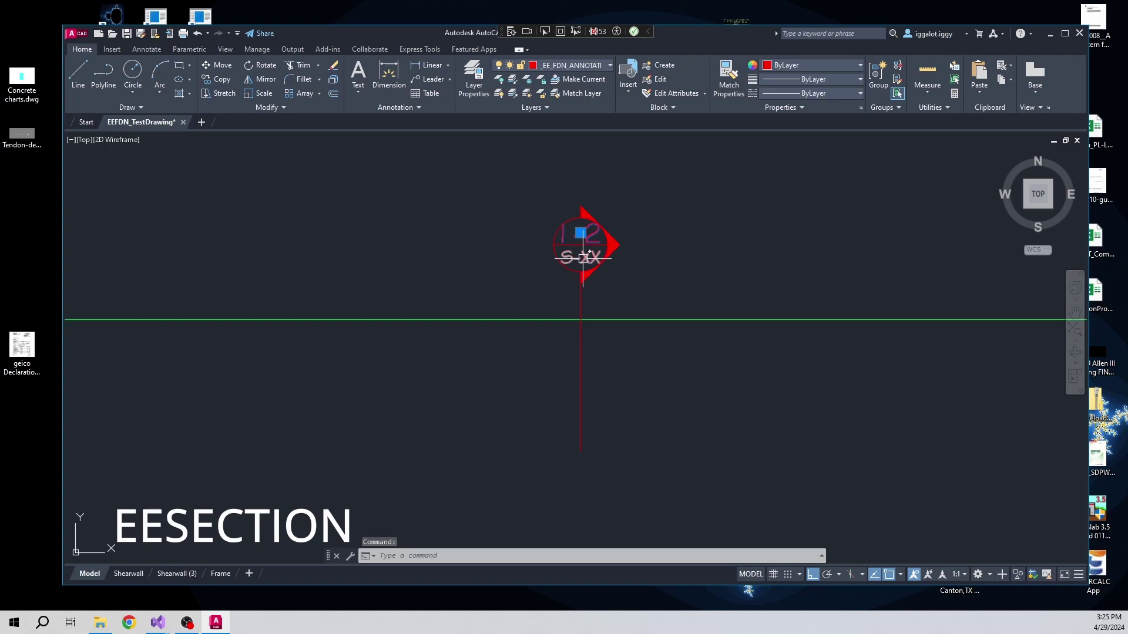
key("Escape")
key("Escape")
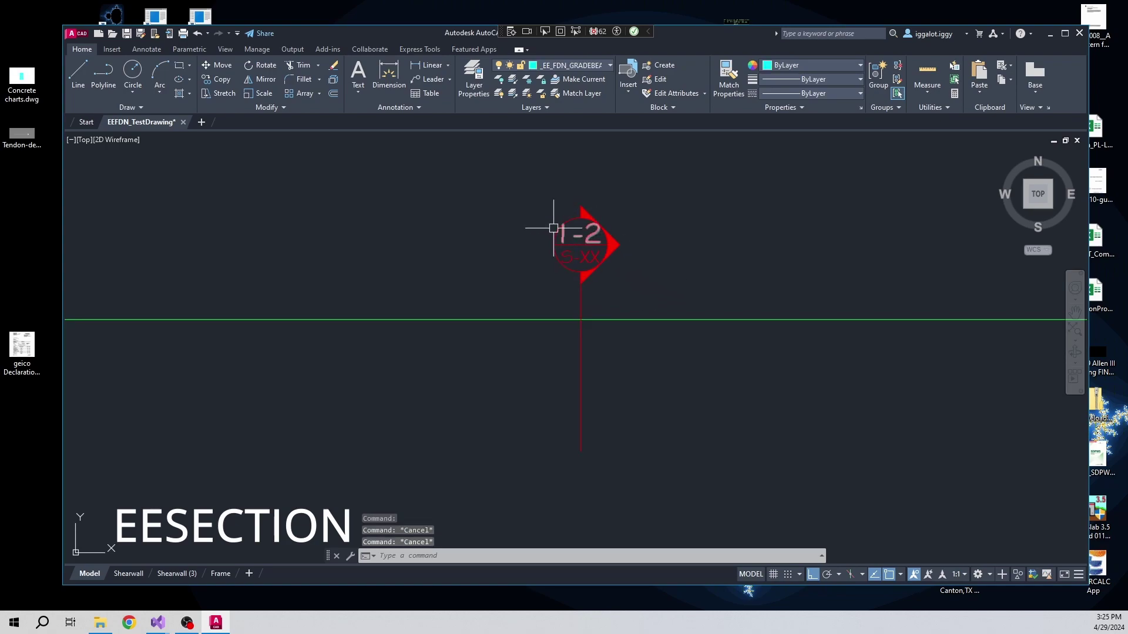
scroll(705, 255, "down", 5)
scroll(708, 256, "up", 3)
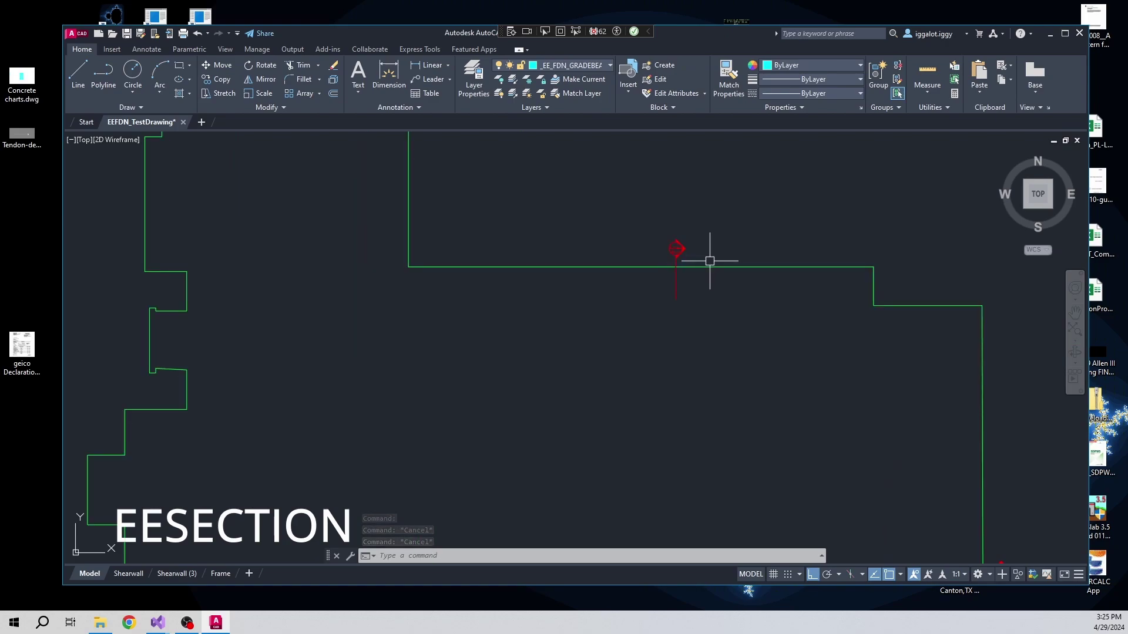
scroll(689, 249, "down", 3)
scroll(652, 287, "down", 1)
scroll(652, 288, "up", 1)
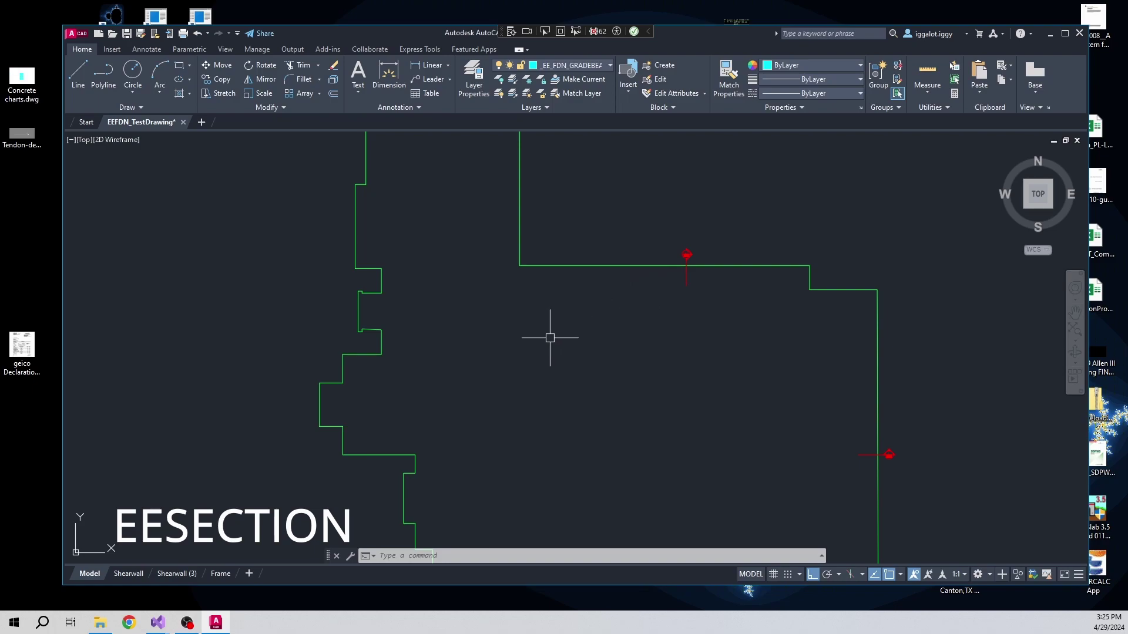
Step: Turn Ortho off and use EESECTION to place a marker inside the outline, with an up-right diagonal section line and upper-left arrow, labelled B
key("space")
left_click(466, 404)
key("F8")
left_click(554, 331)
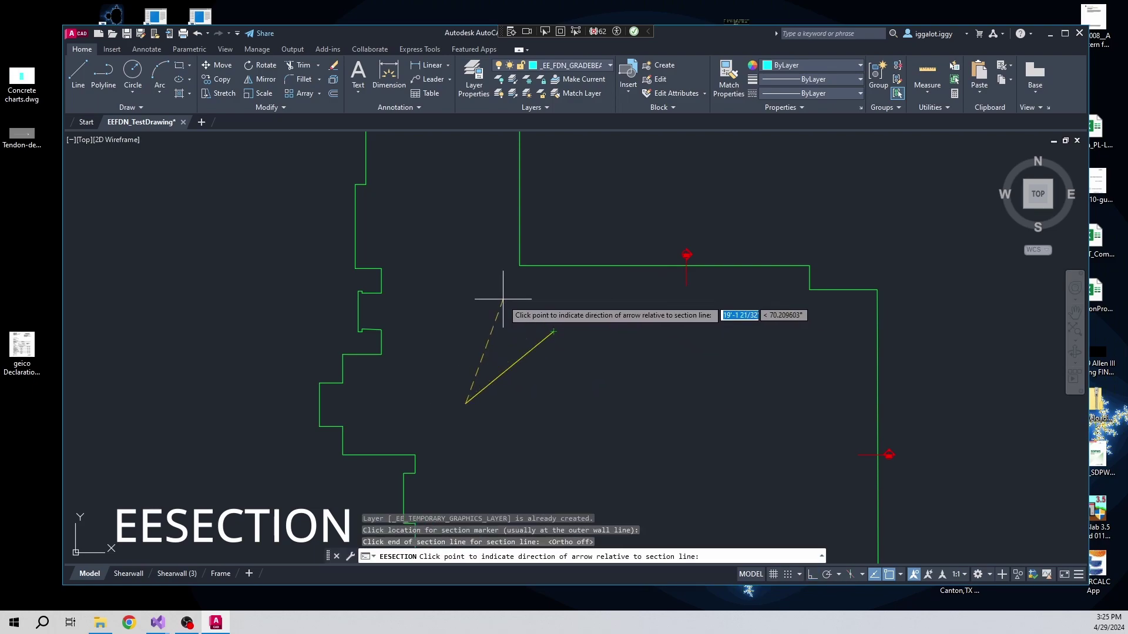
left_click(444, 377)
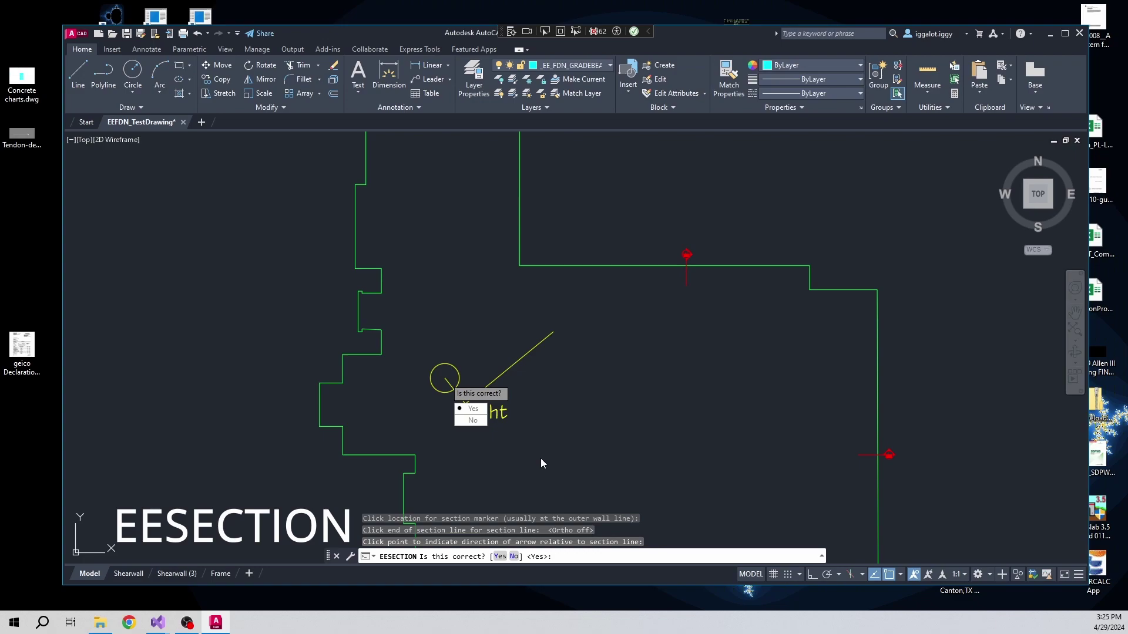
key("Return")
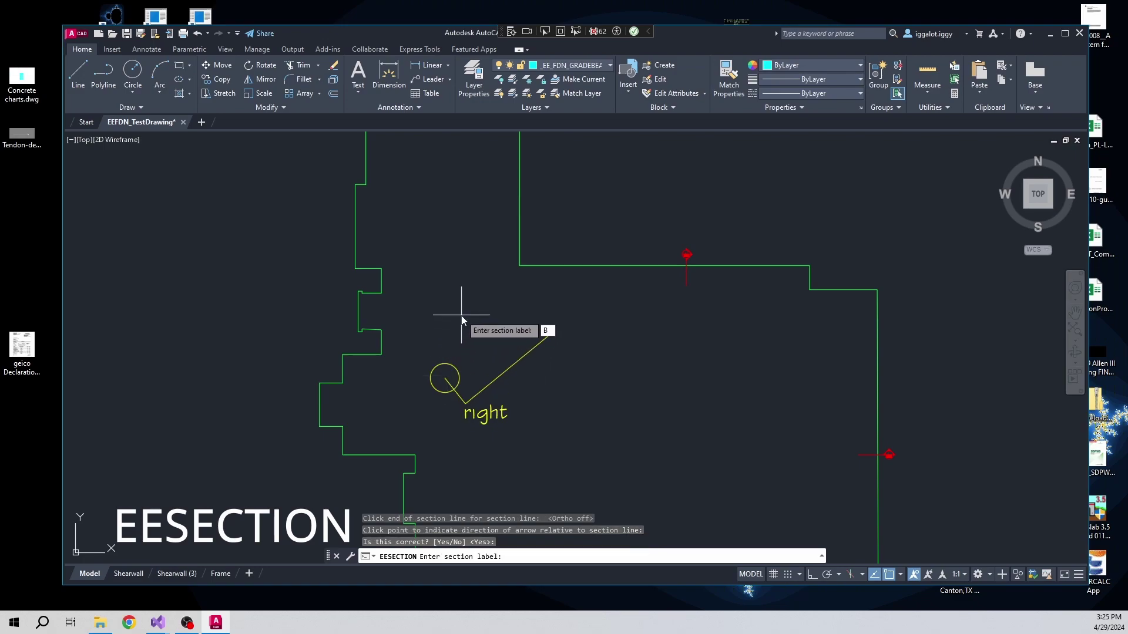
key("Return")
scroll(468, 427, "up", 6)
scroll(346, 252, "down", 4)
scroll(359, 250, "down", 5)
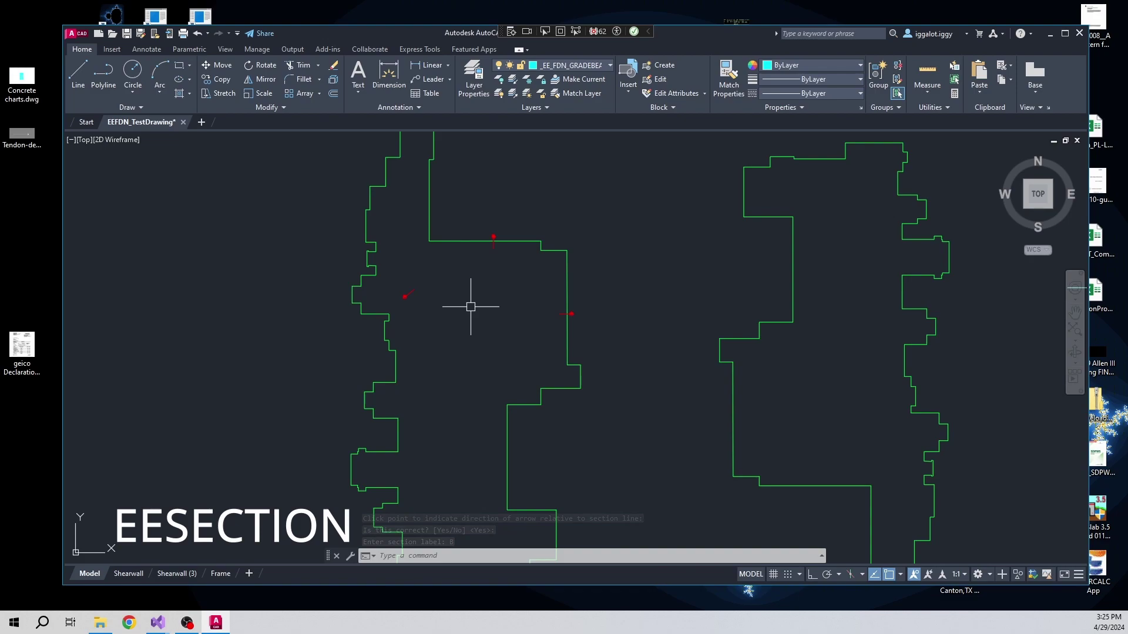
Step: Use EESECTION to place another marker mid-outline, with a down-left diagonal section line and lower-right arrow, leaving the label blank
scroll(461, 277, "up", 2)
scroll(469, 284, "down", 2)
left_click(495, 311)
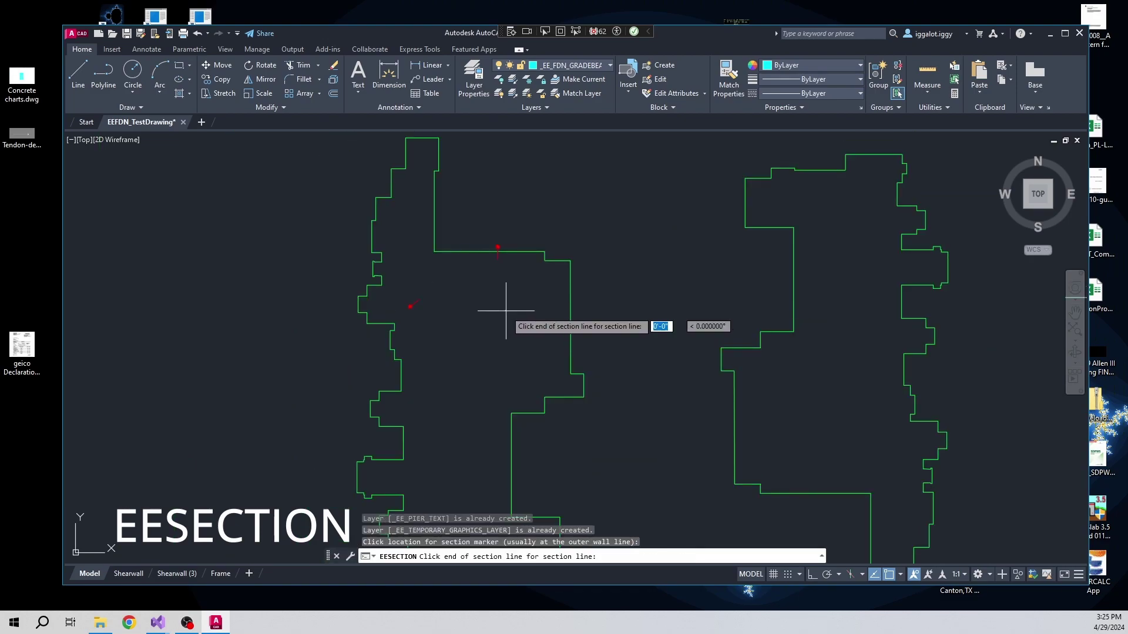
left_click(464, 353)
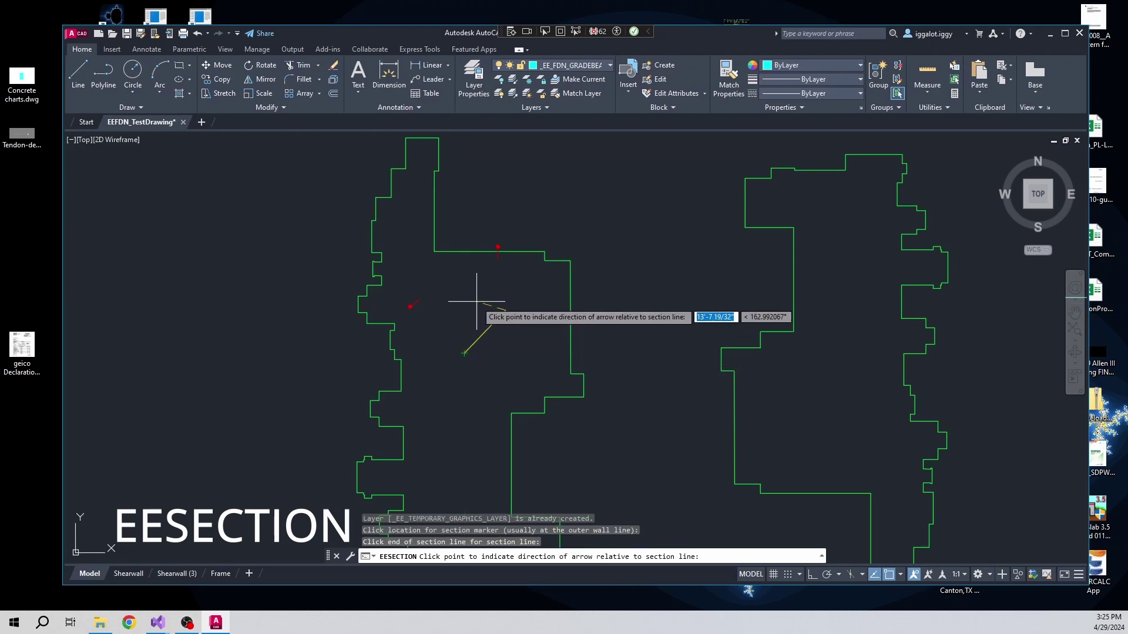
left_click(520, 328)
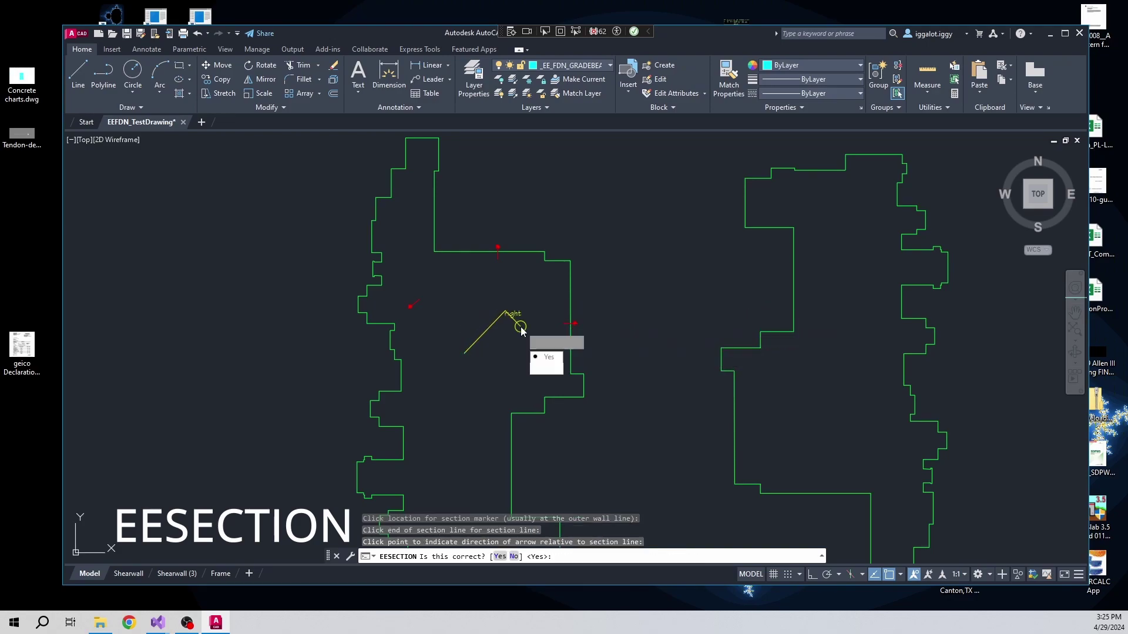
key("Return")
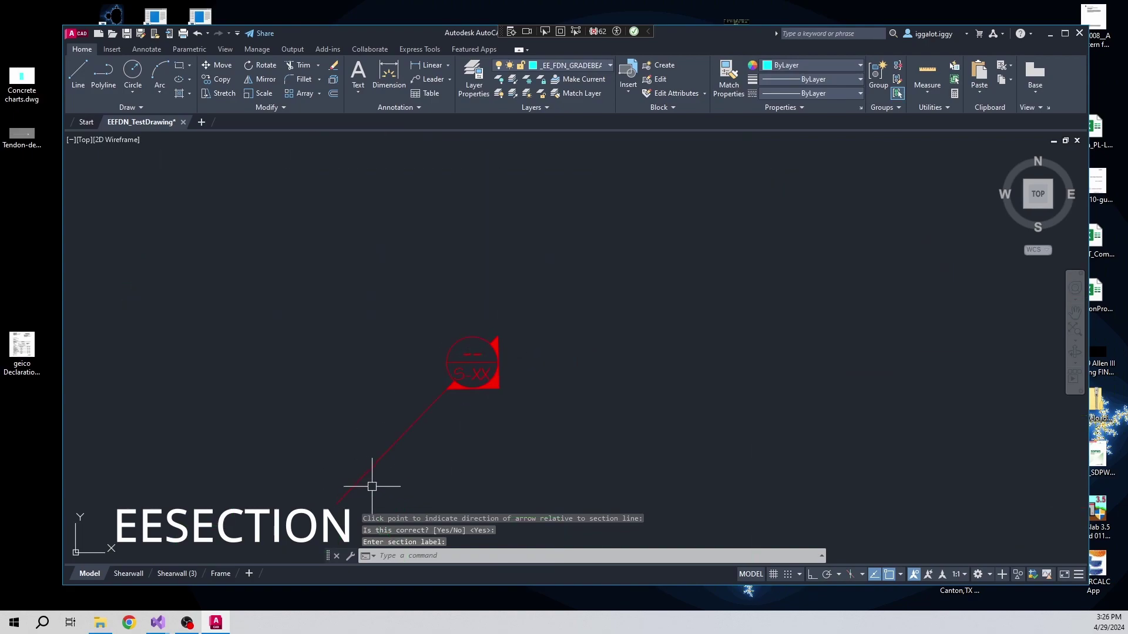
Step: Review the section markers' placement on the foundation outline and undo all of them
scroll(438, 374, "down", 5)
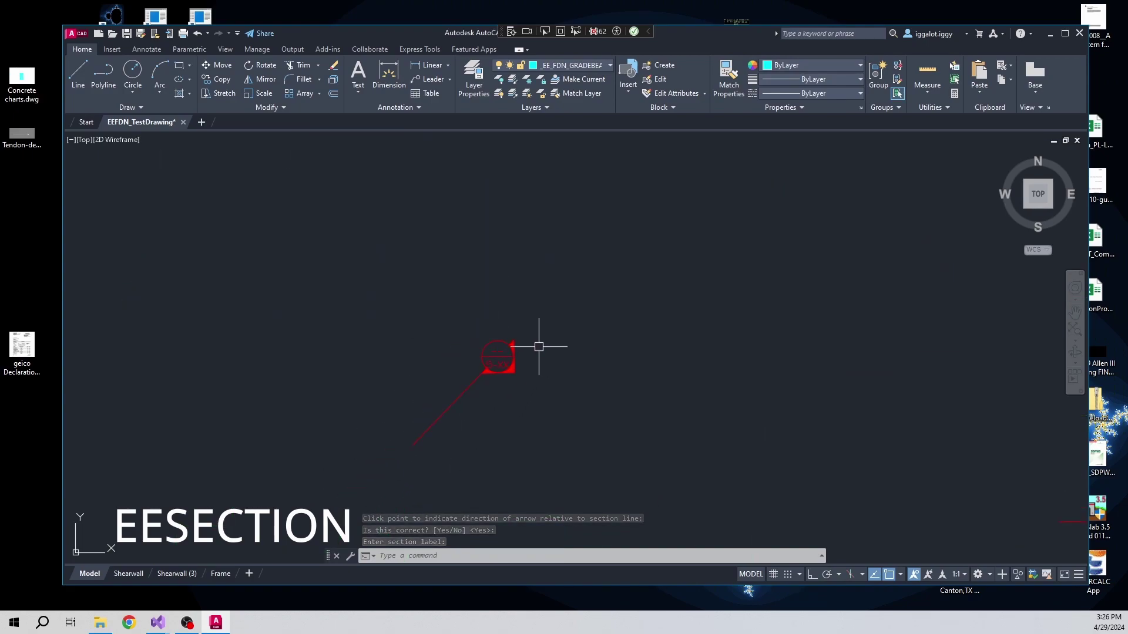
middle_click_drag(529, 354, 528, 358)
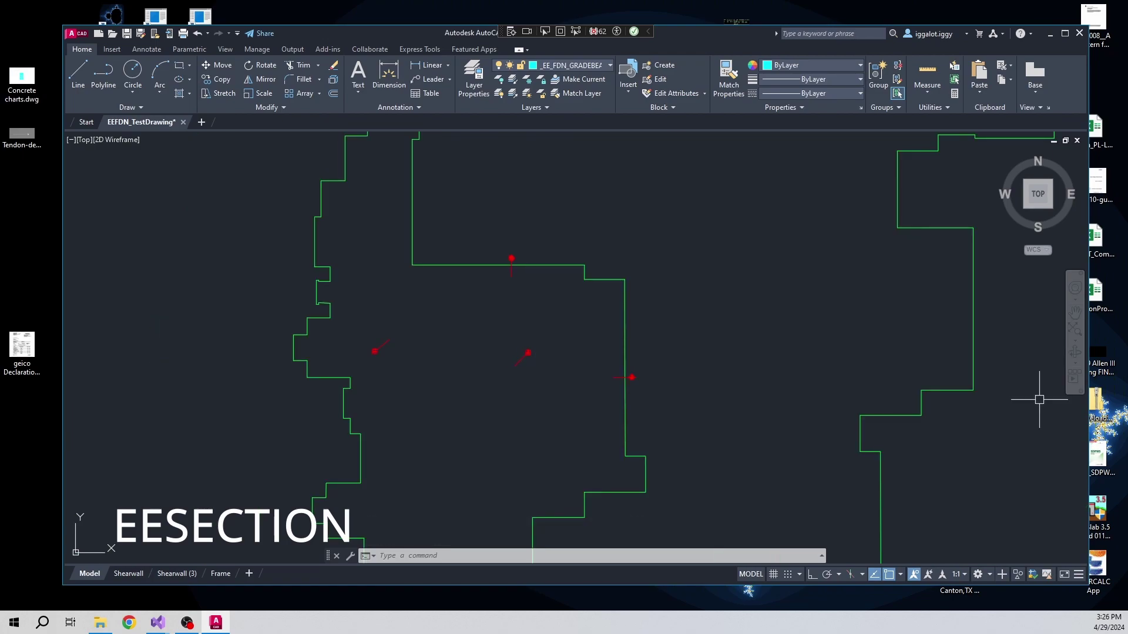
key("ctrl+z")
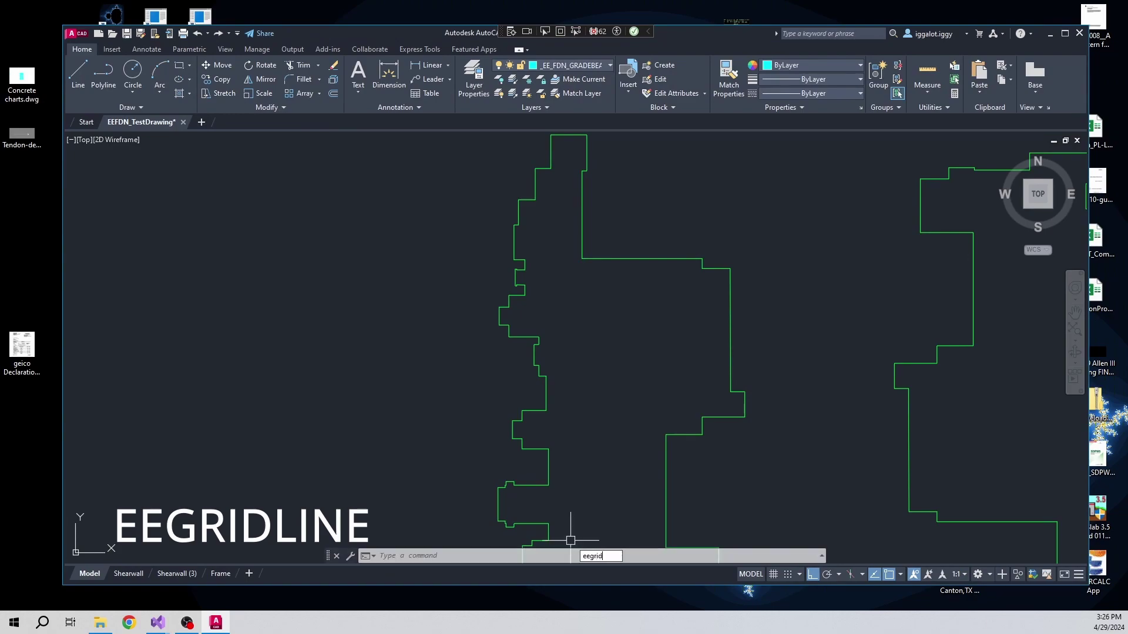
Step: Use EEGRIDLINE to draw a vertical gridline from the long upper horizontal wall down past the outline's lower edge, labelled A
key("Return")
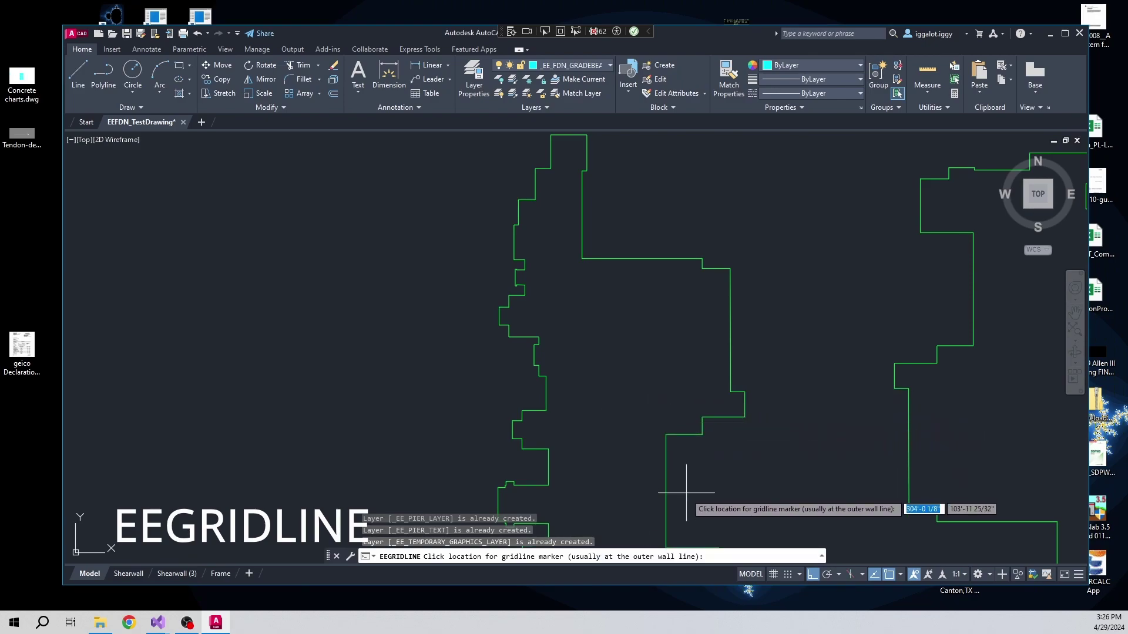
left_click(607, 258)
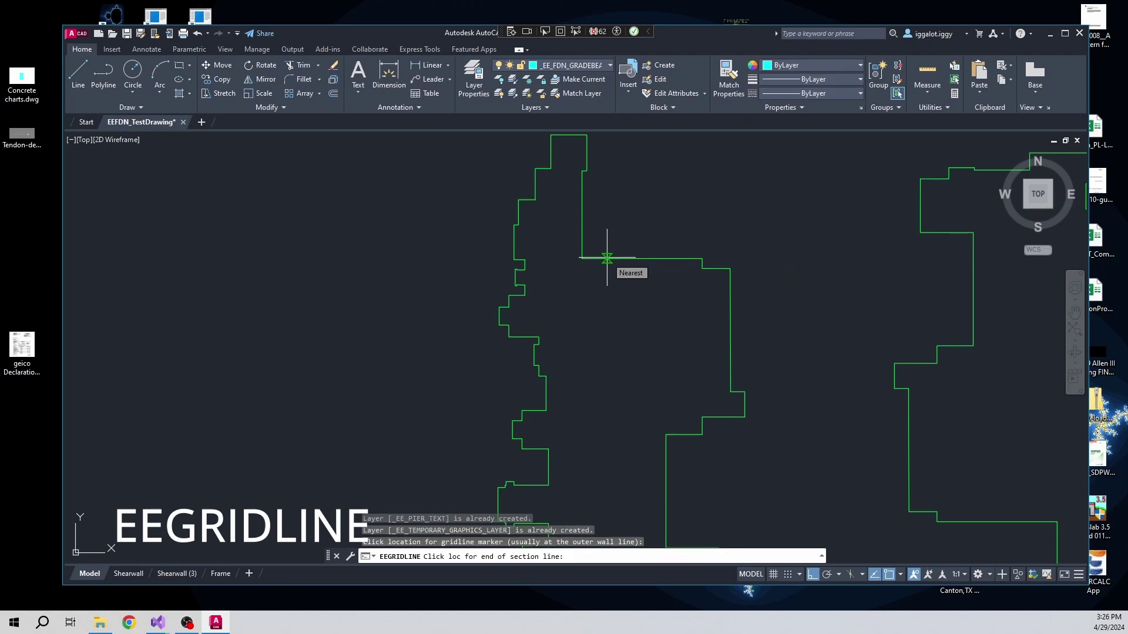
scroll(594, 329, "down", 5)
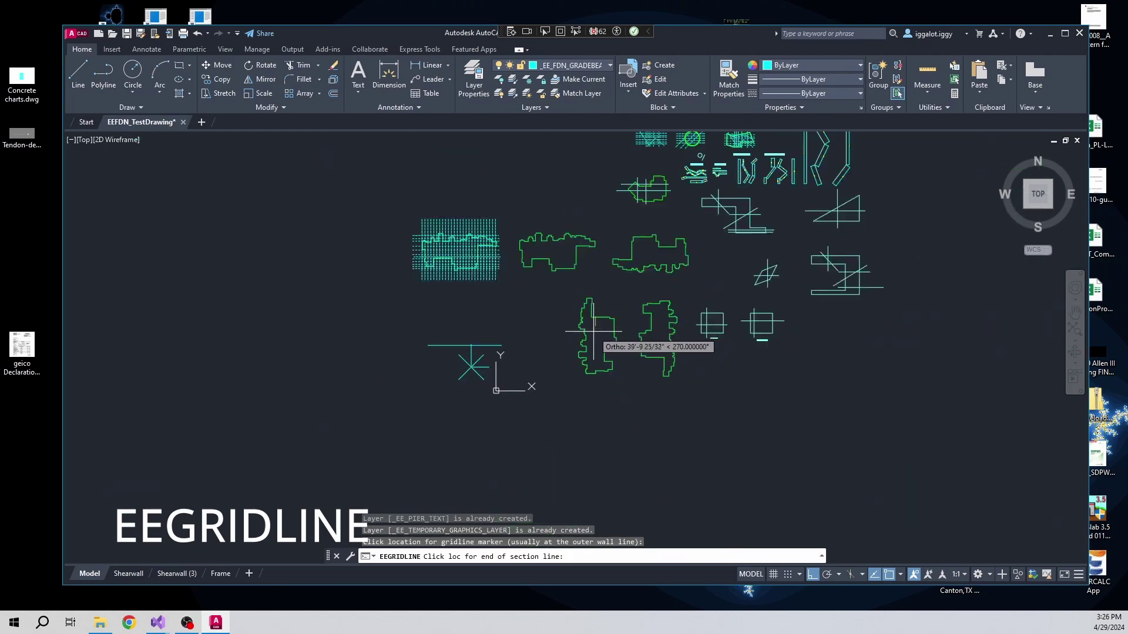
left_click(594, 419)
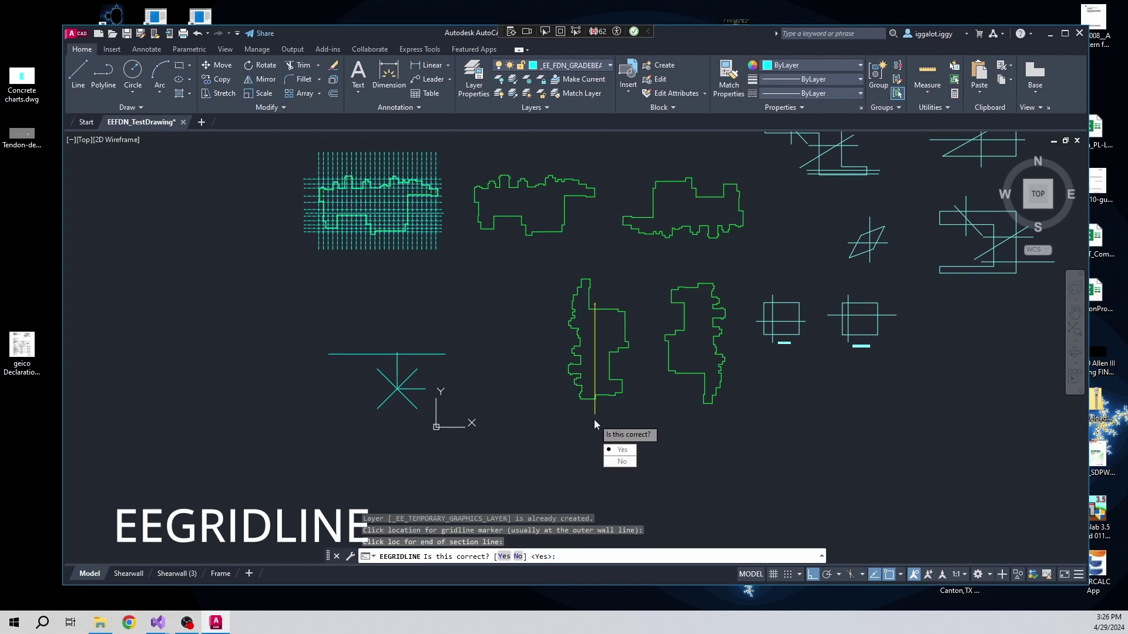
scroll(573, 361, "up", 4)
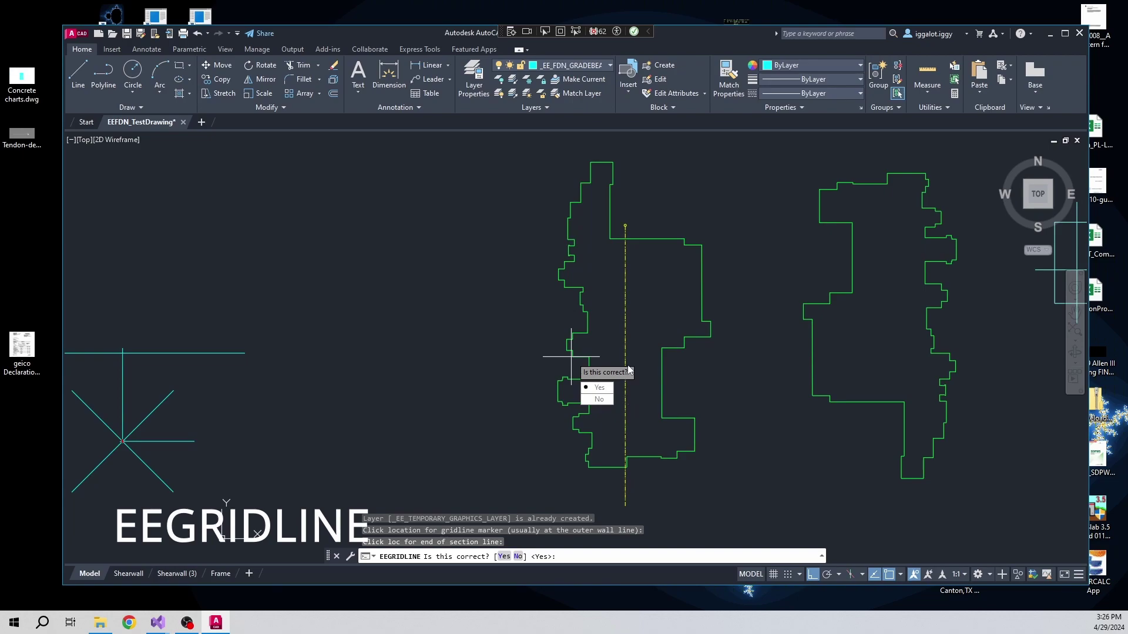
key("Return")
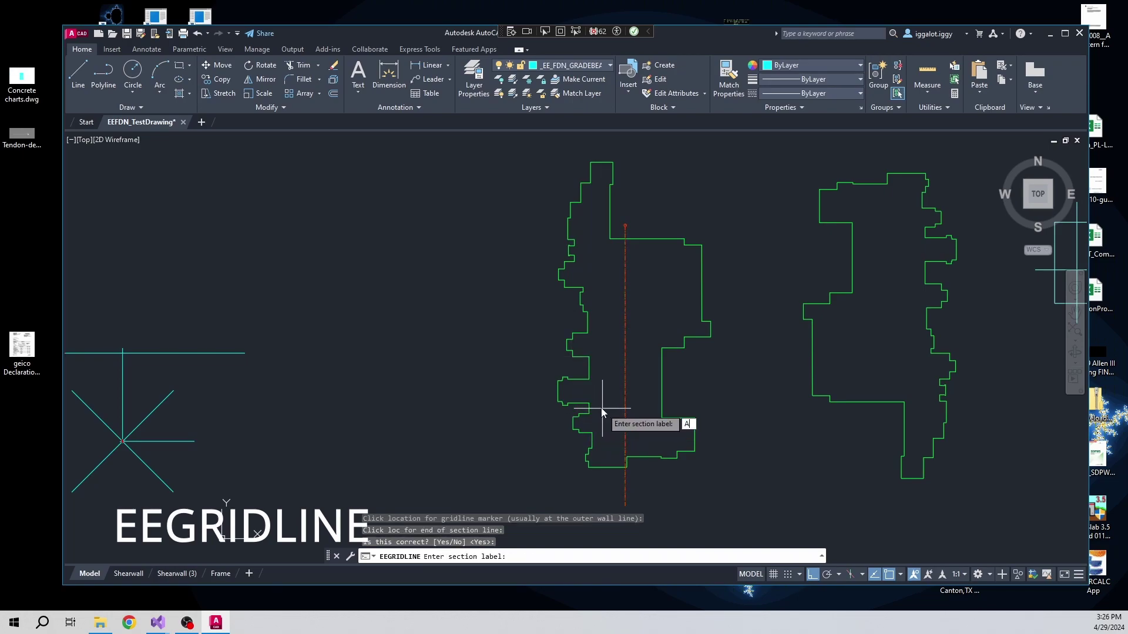
type("A")
key("Return")
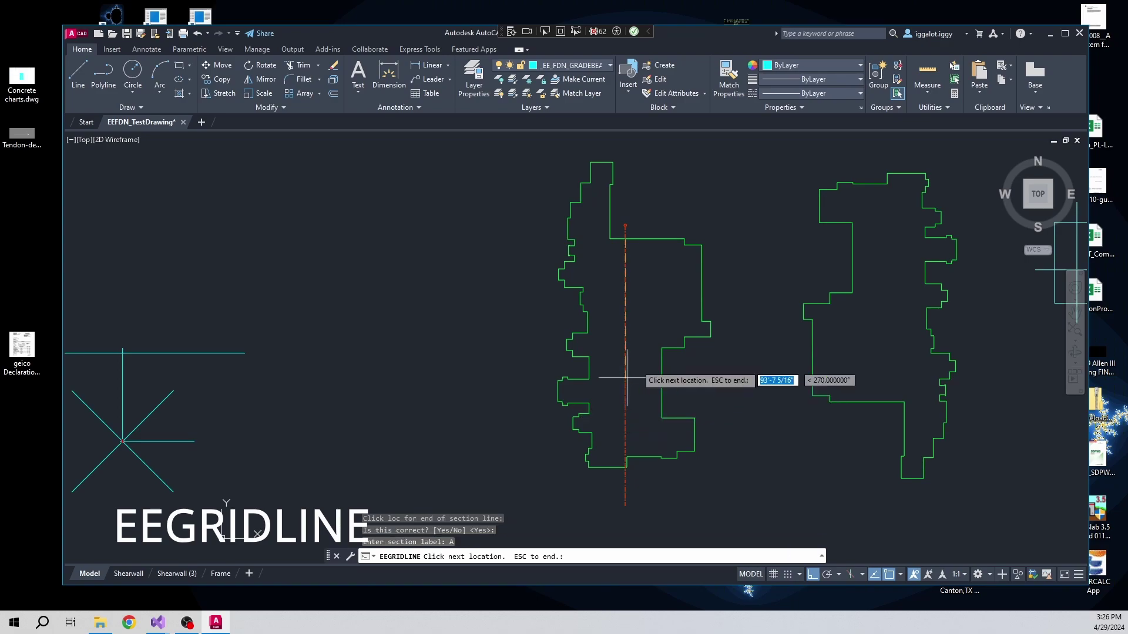
Step: Add three parallel gridlines along the same horizontal wall, to the right of A, labelled B, C and D, and end the command
scroll(643, 246, "up", 4)
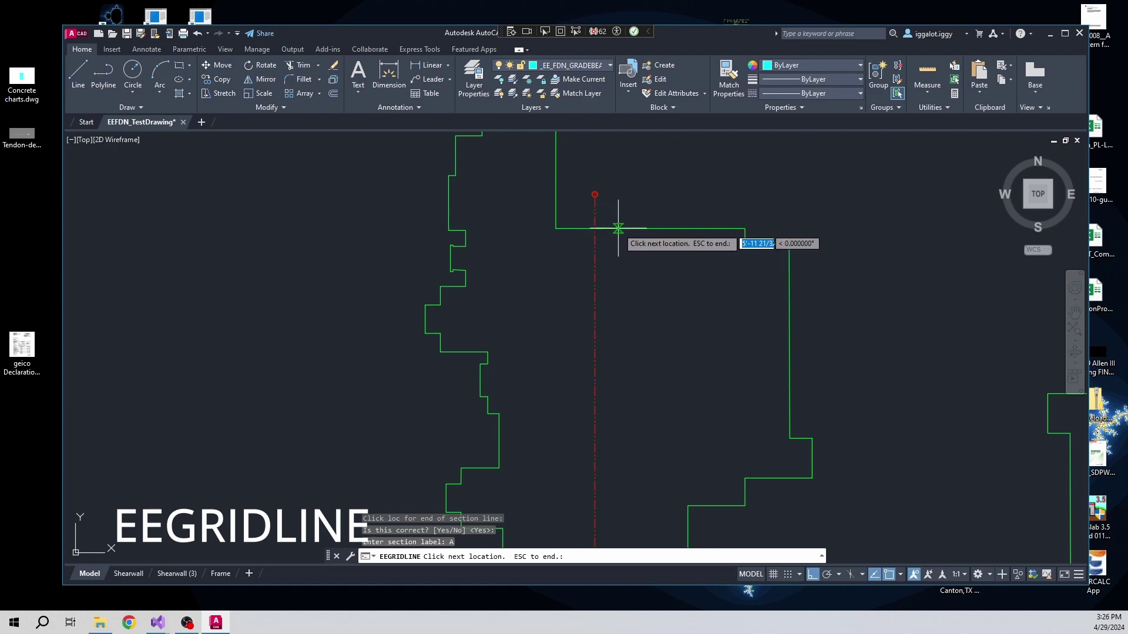
left_click(641, 230)
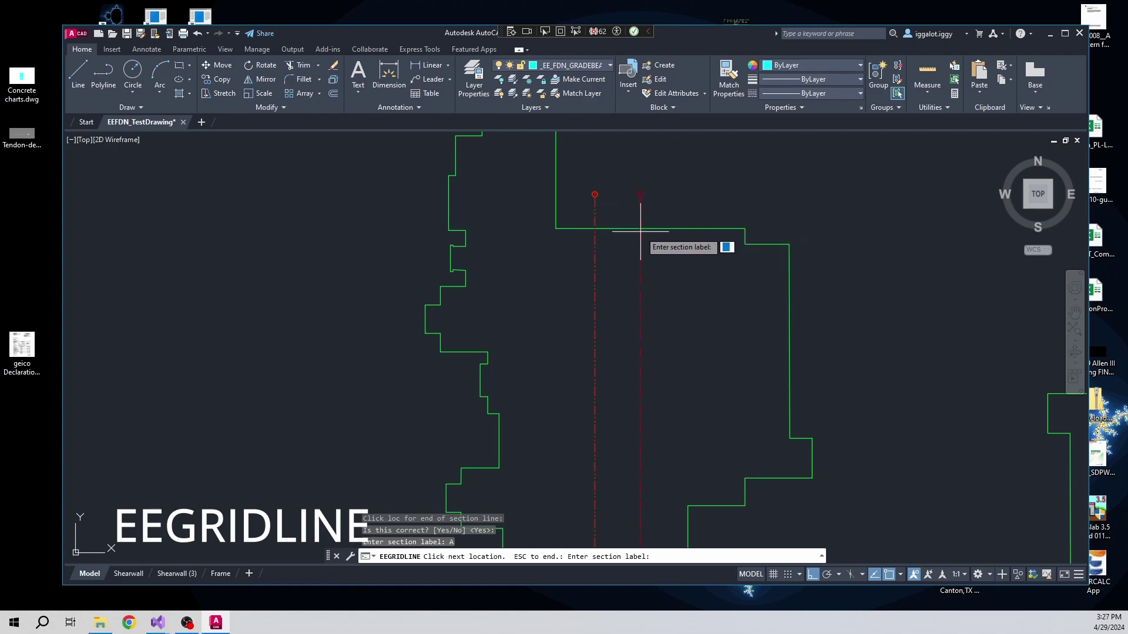
type("B")
key("Return")
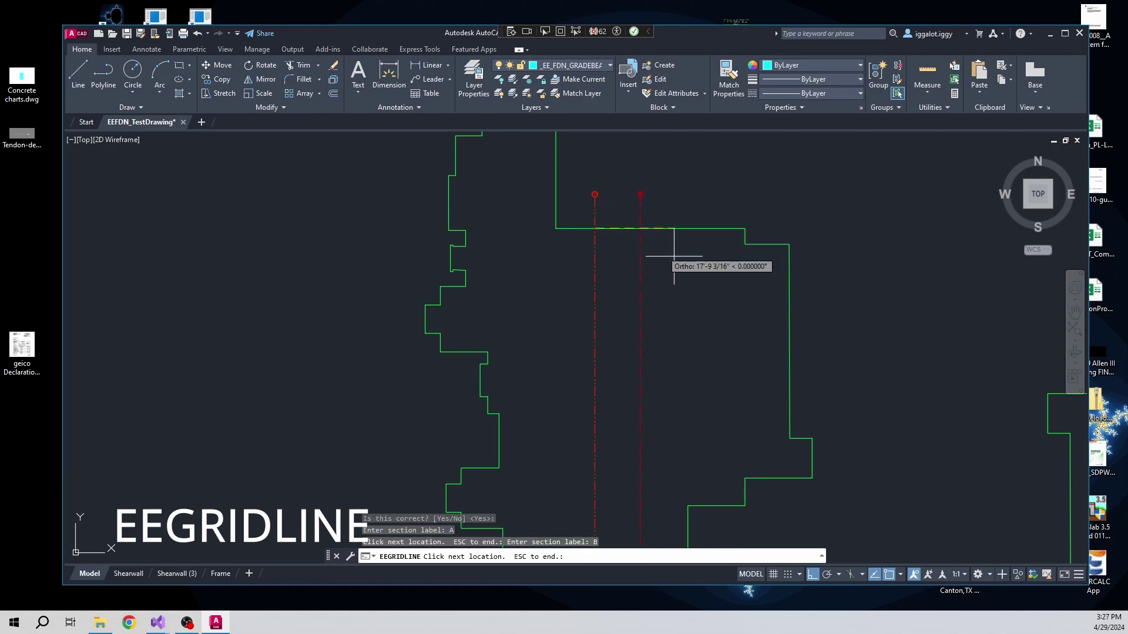
left_click(682, 229)
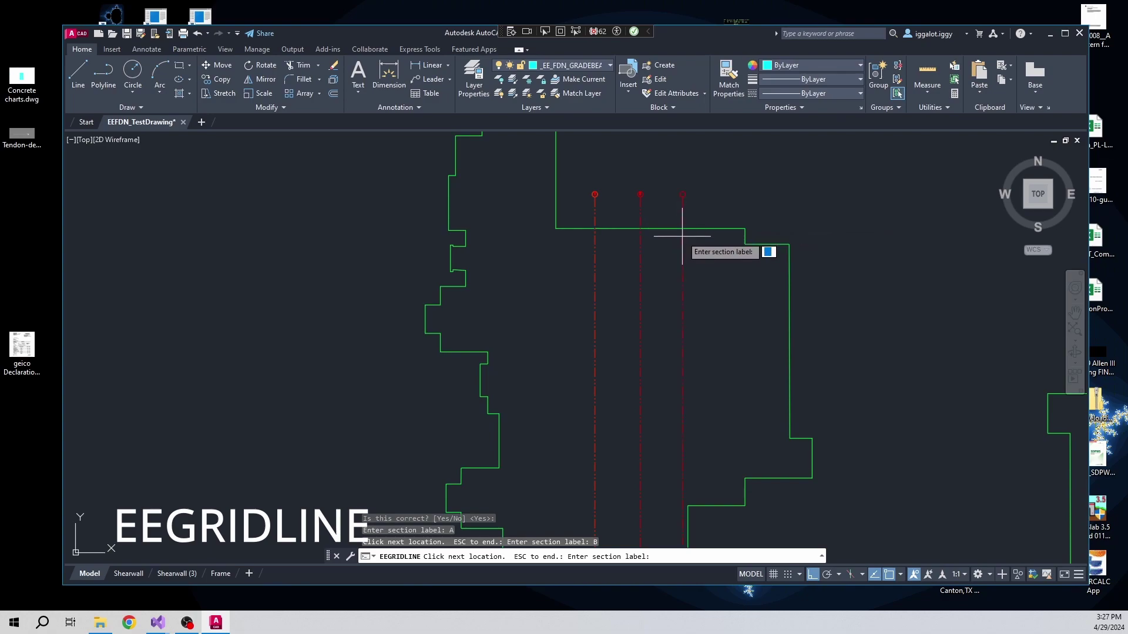
type("C")
key("Return")
left_click(727, 233)
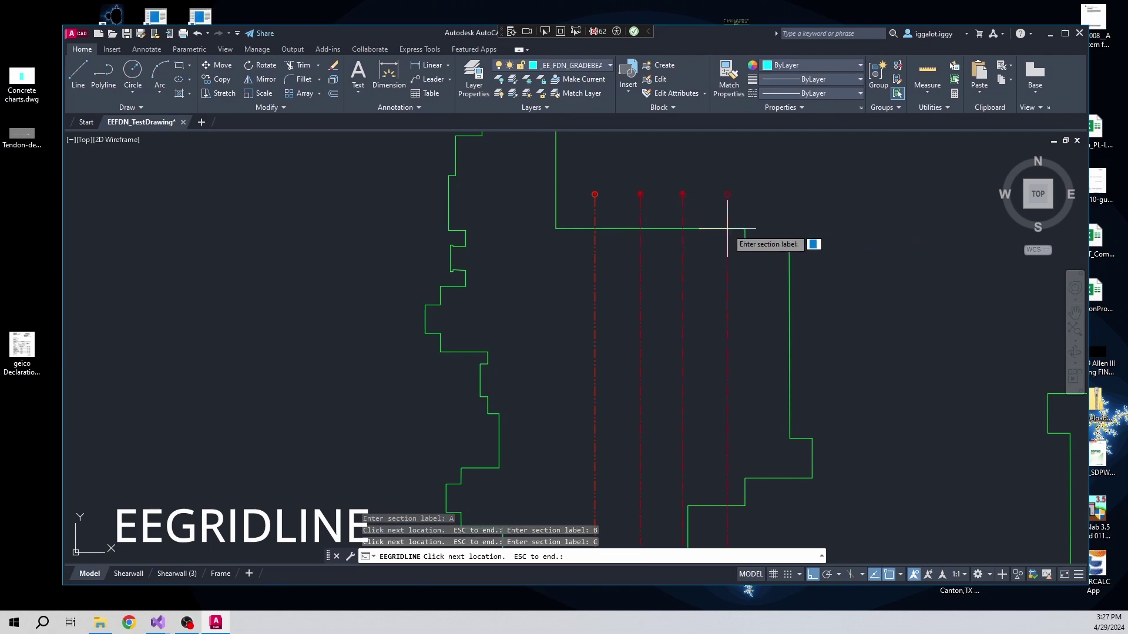
type("D")
key("Return")
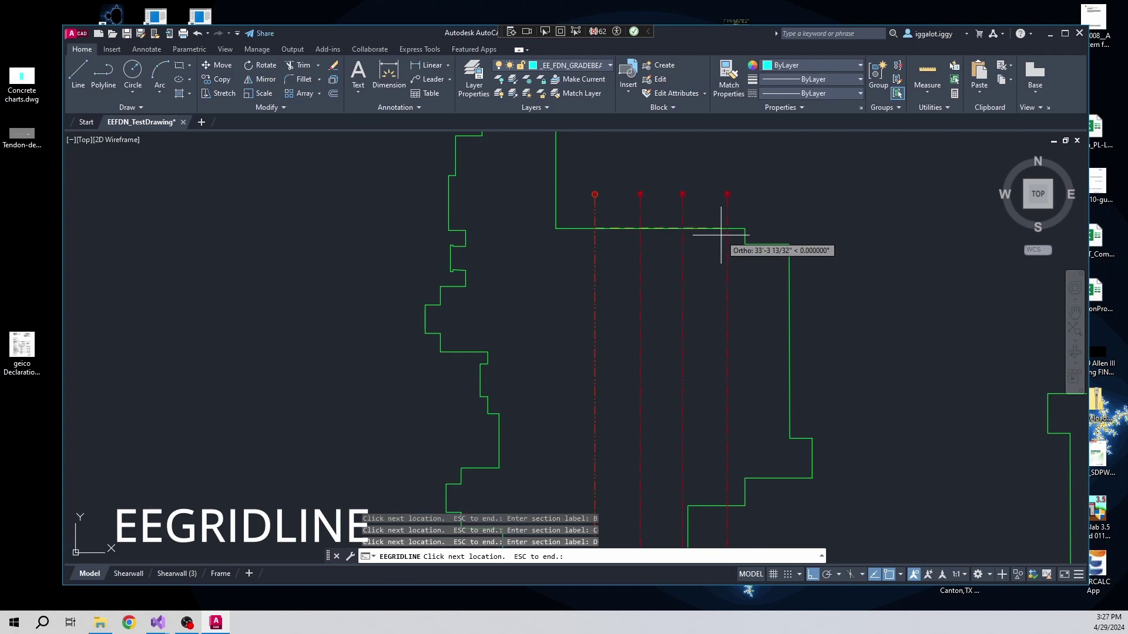
key("Escape")
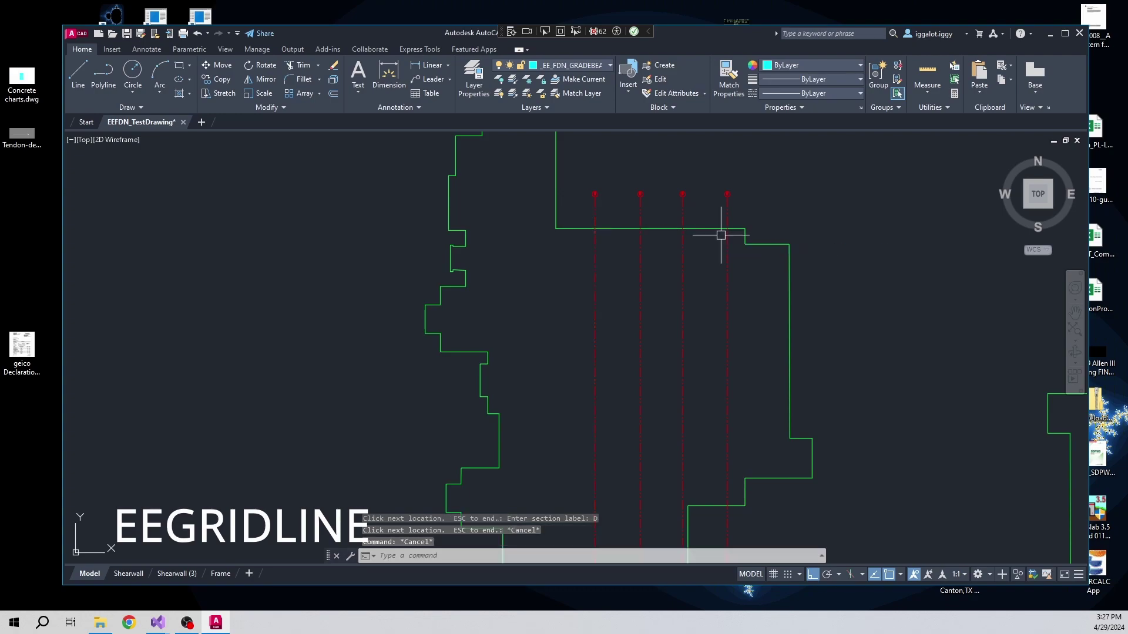
Step: Examine the four vertical gridlines, checking their markers, dashed lines and lower ends relative to the foundation outline
scroll(717, 347, "down", 4)
scroll(724, 452, "up", 4)
scroll(726, 461, "down", 1)
scroll(726, 461, "up", 5)
scroll(703, 518, "up", 5)
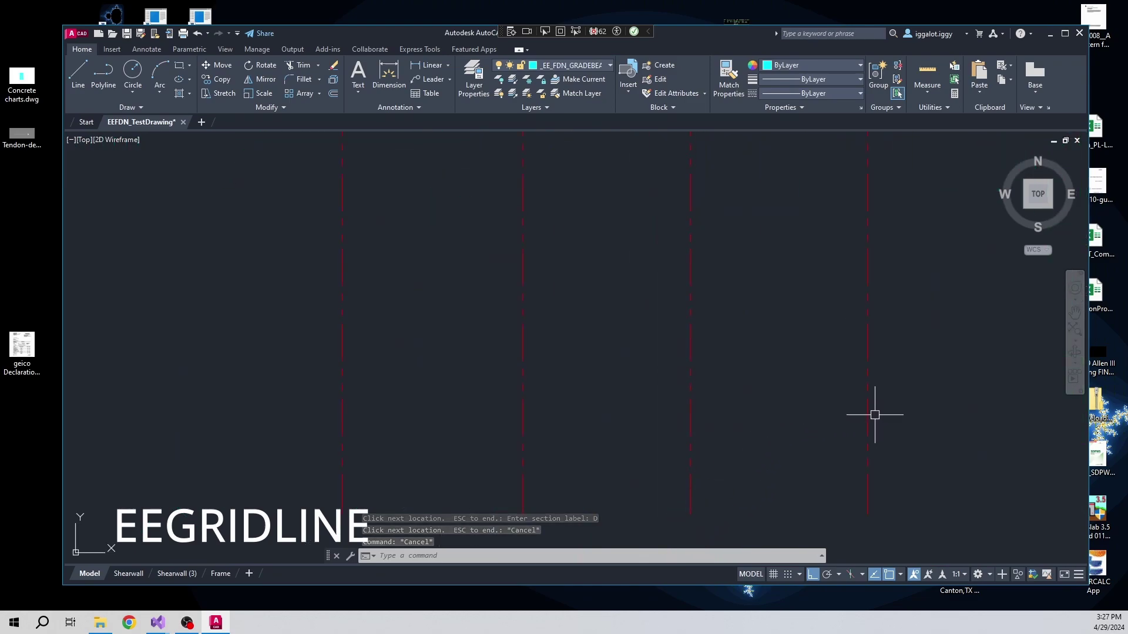
scroll(840, 353, "down", 6)
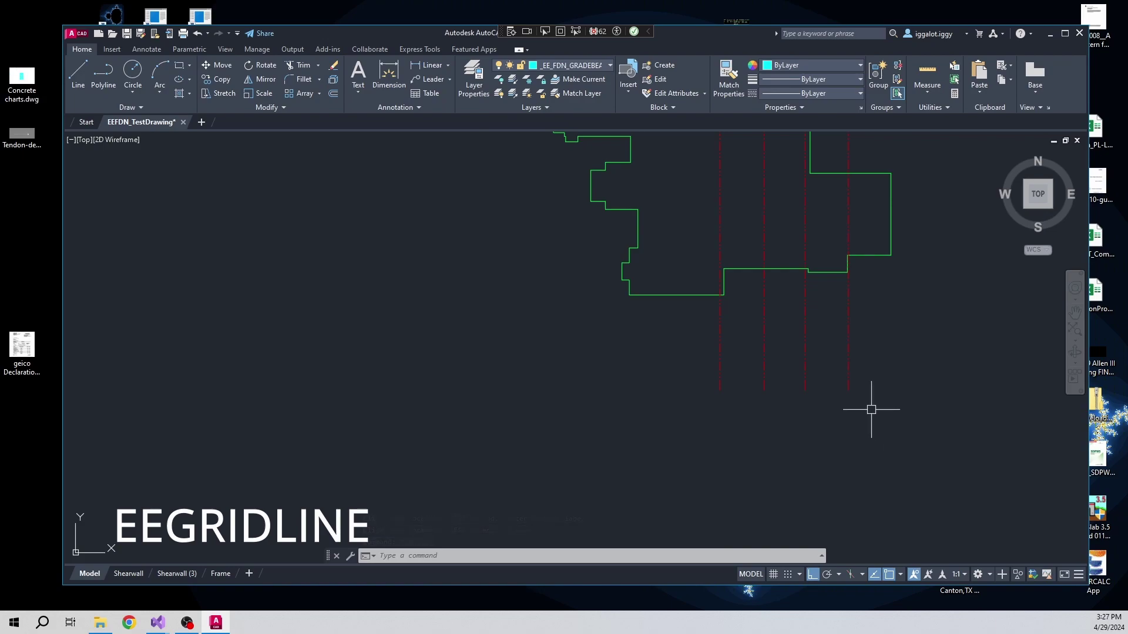
scroll(787, 423, "down", 3)
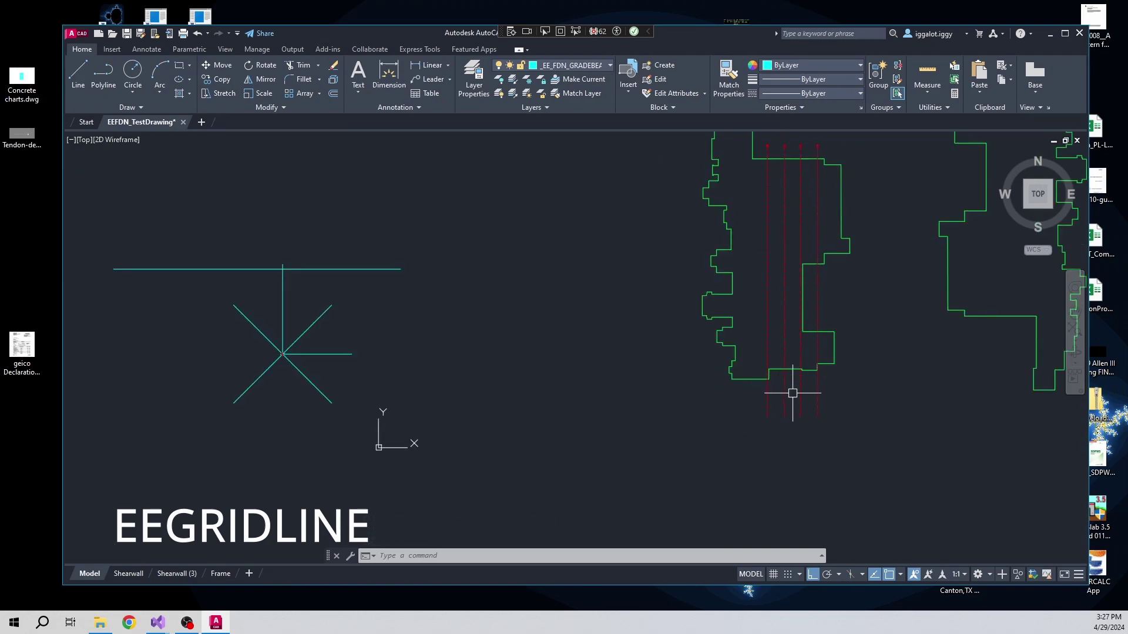
scroll(806, 423, "down", 2)
scroll(795, 232, "up", 2)
scroll(795, 232, "up", 1)
scroll(792, 239, "down", 1)
scroll(789, 242, "down", 1)
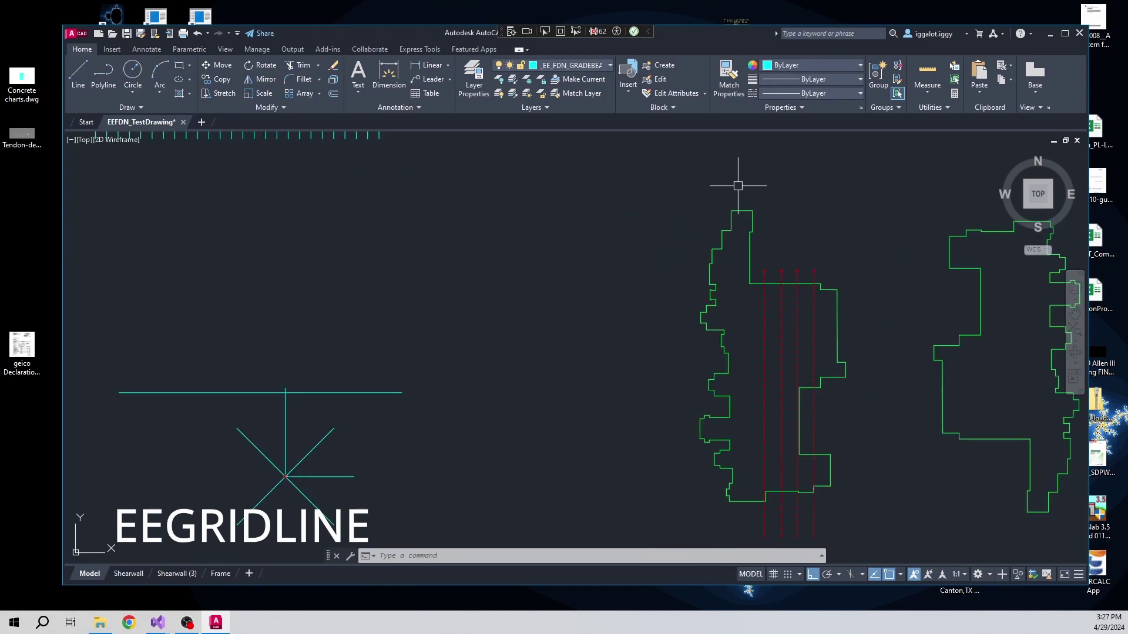
type("io")
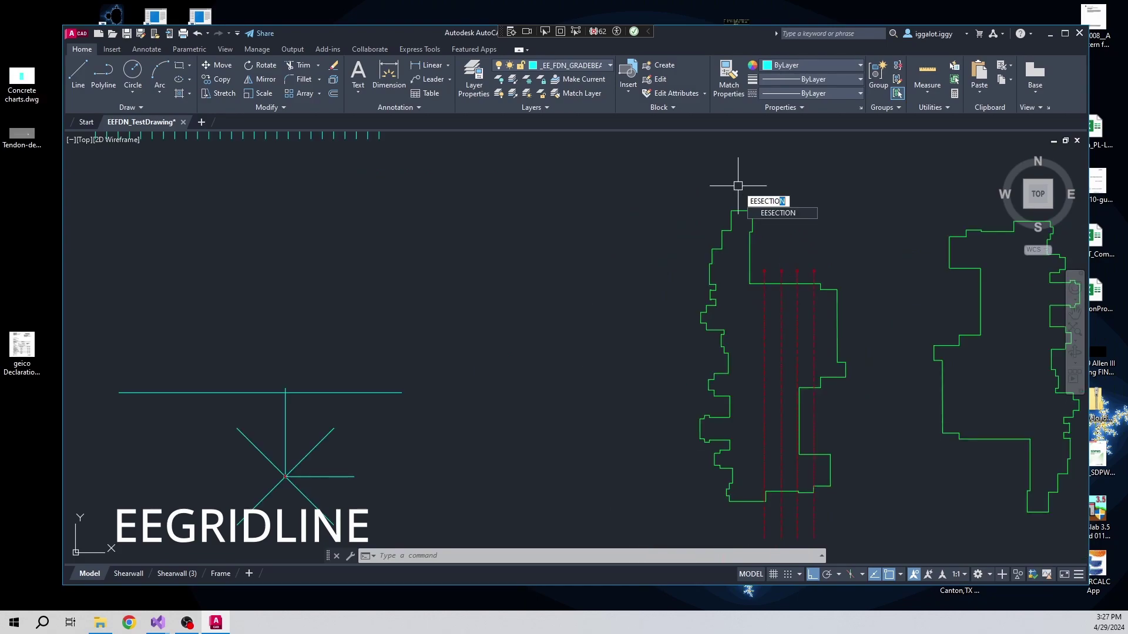
key("Return")
left_click(740, 213)
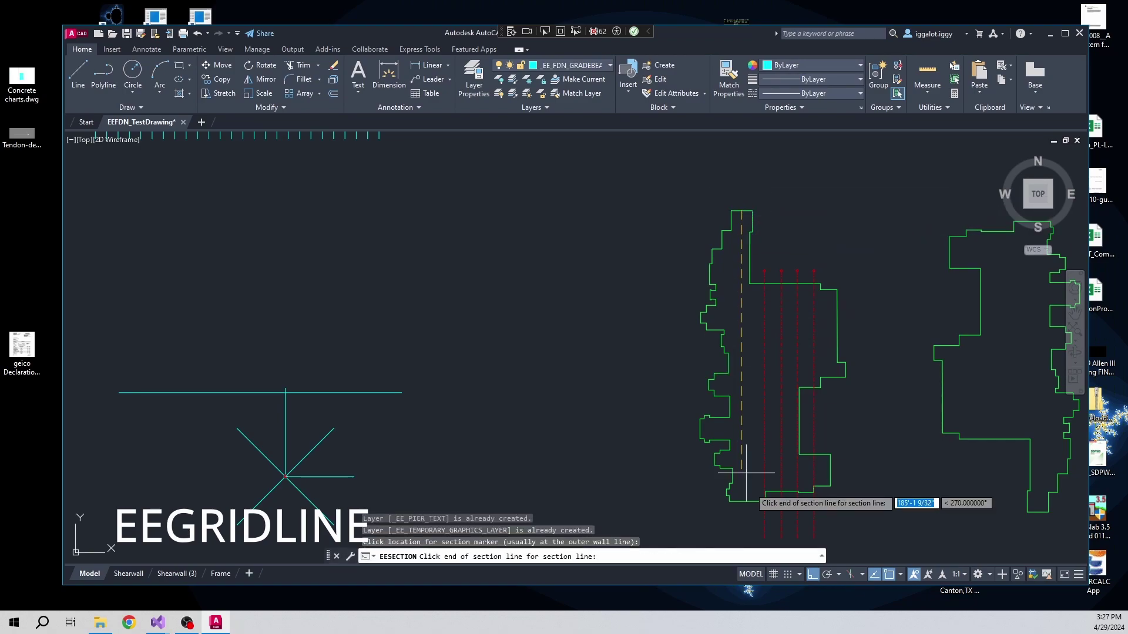
left_click(742, 527)
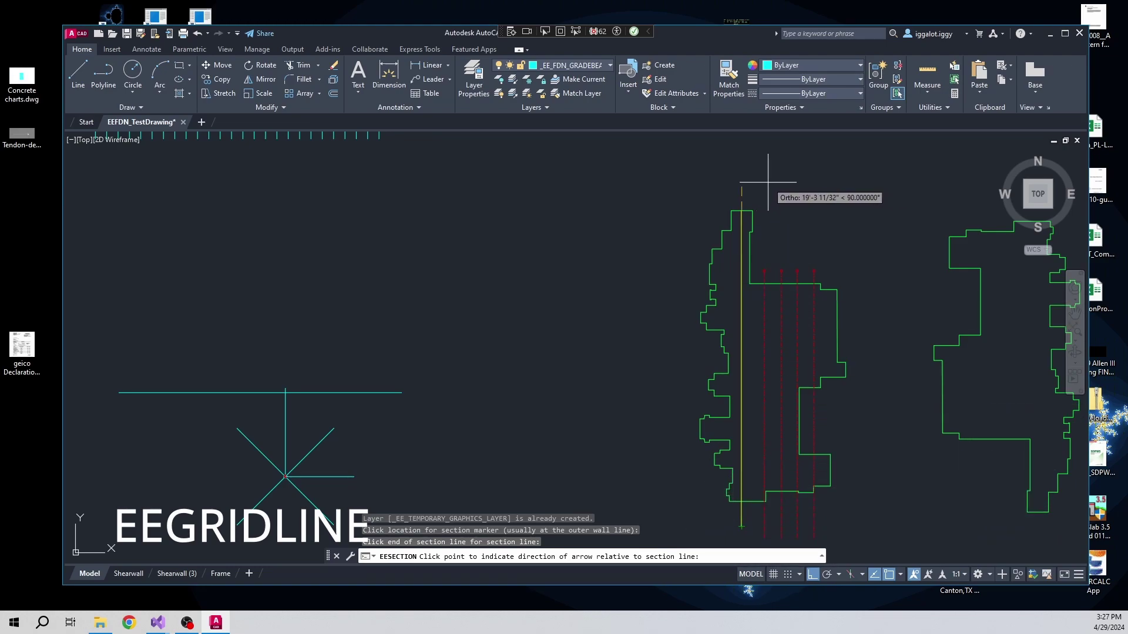
key("Escape")
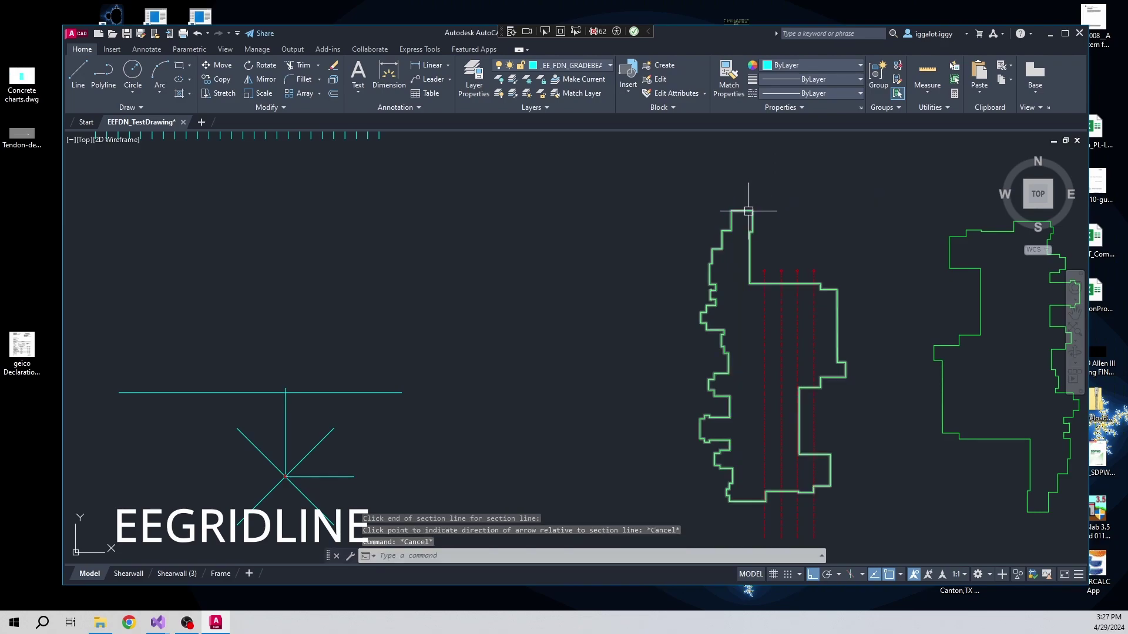
Step: Use EEGRIDLINE to draw a vertical gridline from the outline's topmost short wall down past its lower edge, and accept the preview
type("eeg")
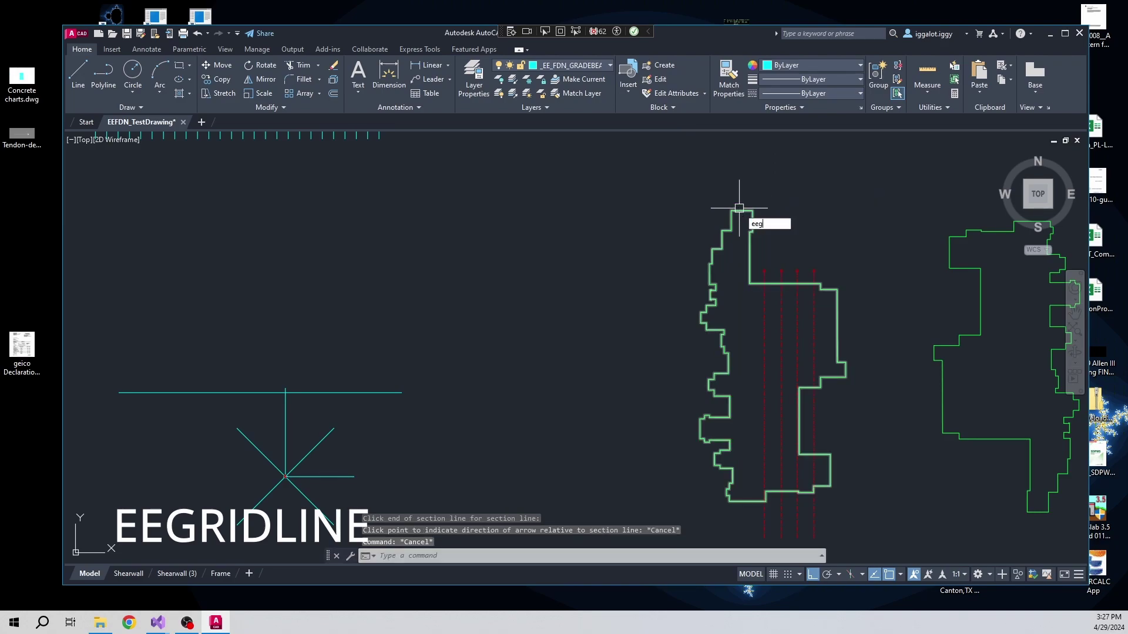
type("ridli")
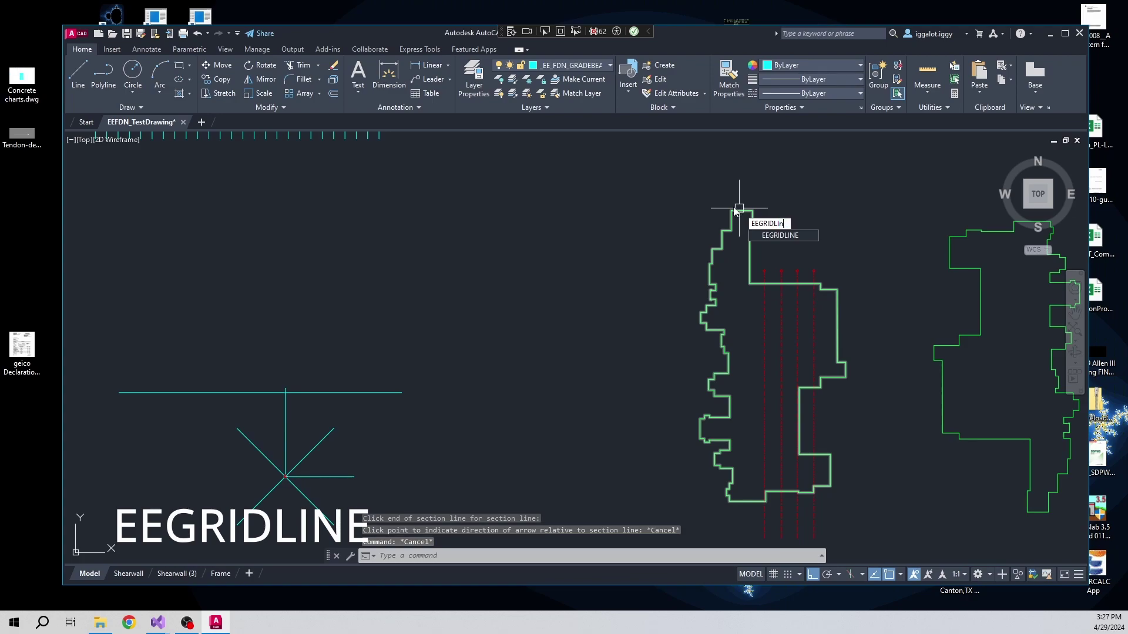
type("ne")
key("Return")
left_click(742, 212)
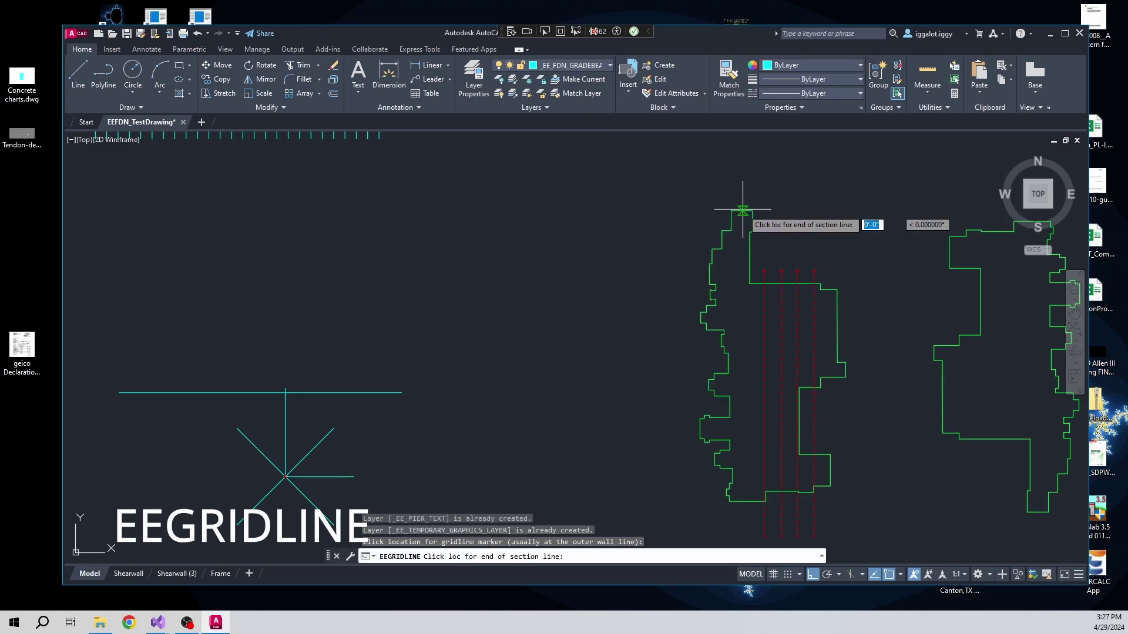
left_click(741, 522)
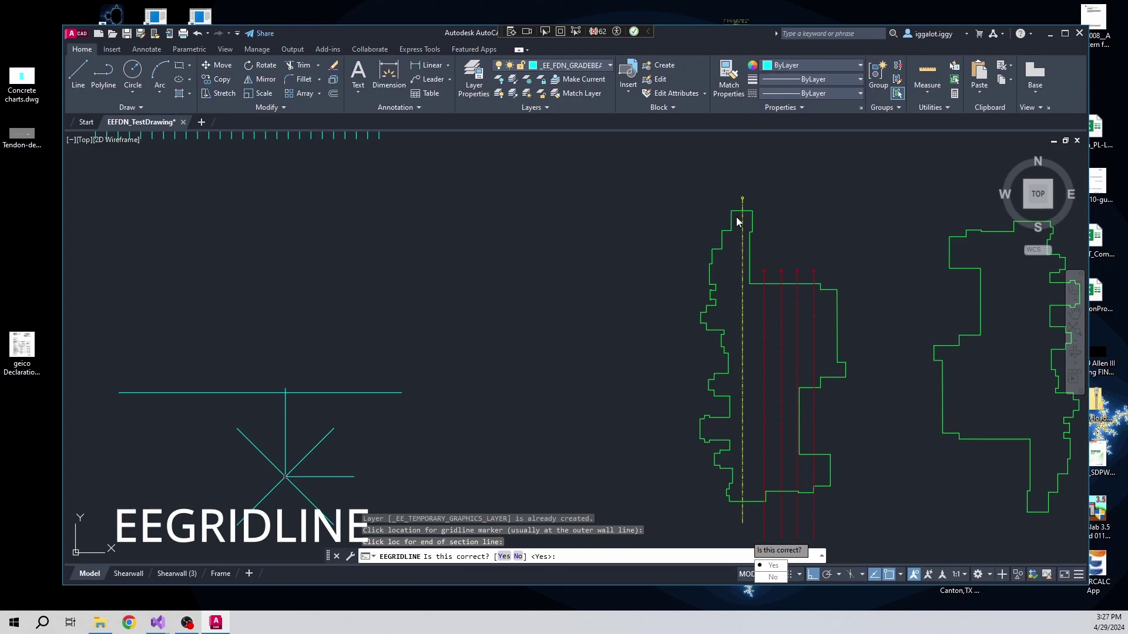
key("Return")
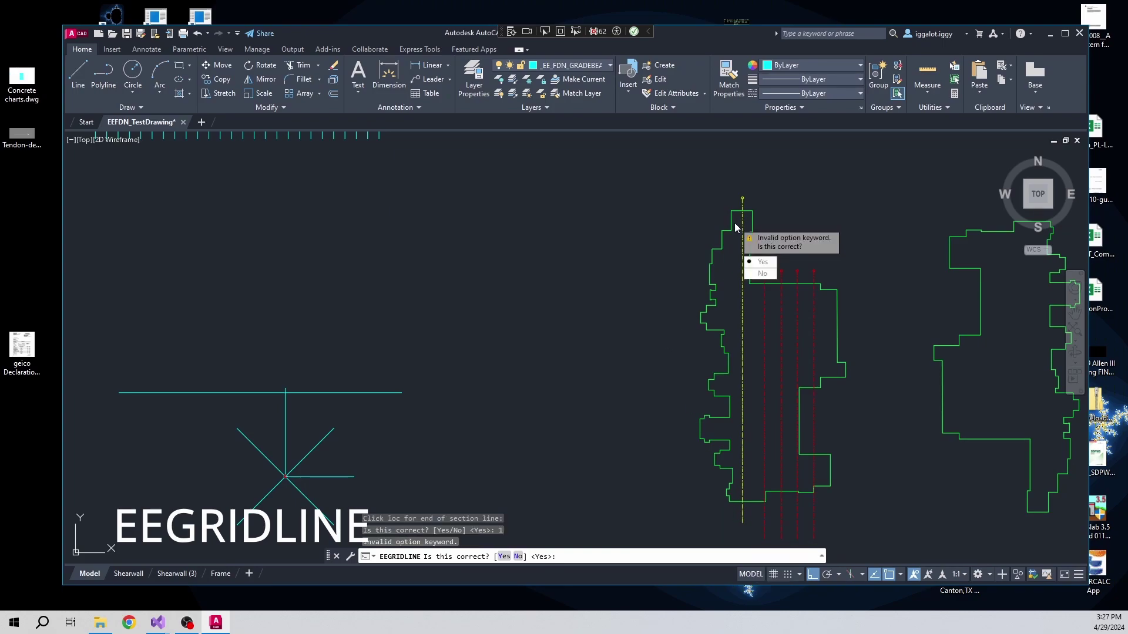
key("Return")
Step: Label the new vertical gridline 1 and end the command
scroll(739, 216, "up", 6)
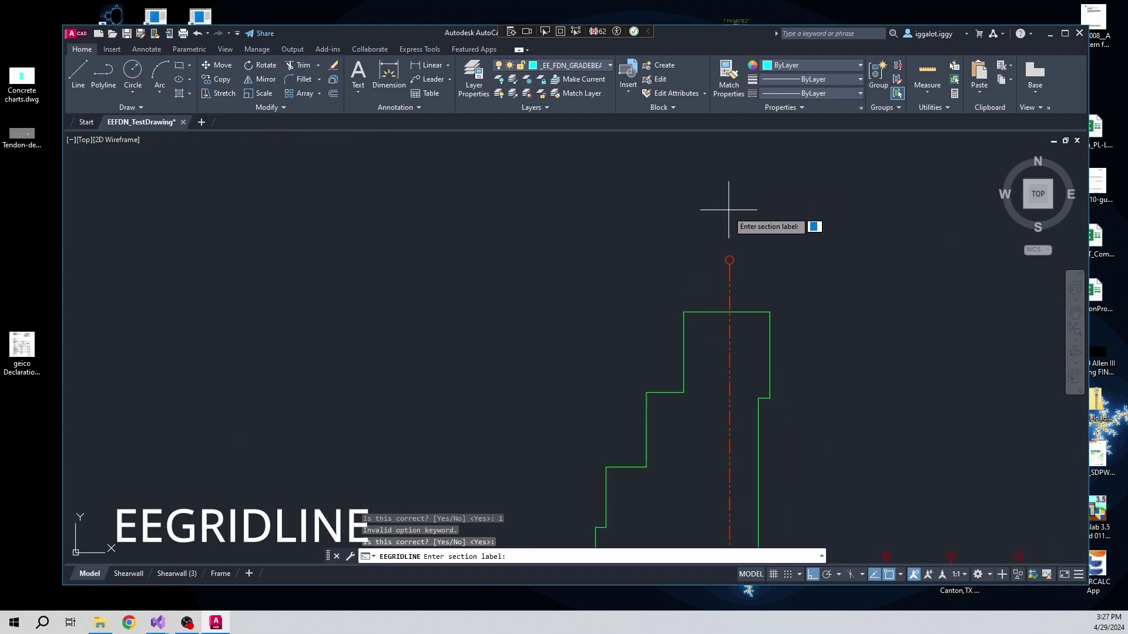
scroll(728, 285, "down", 6)
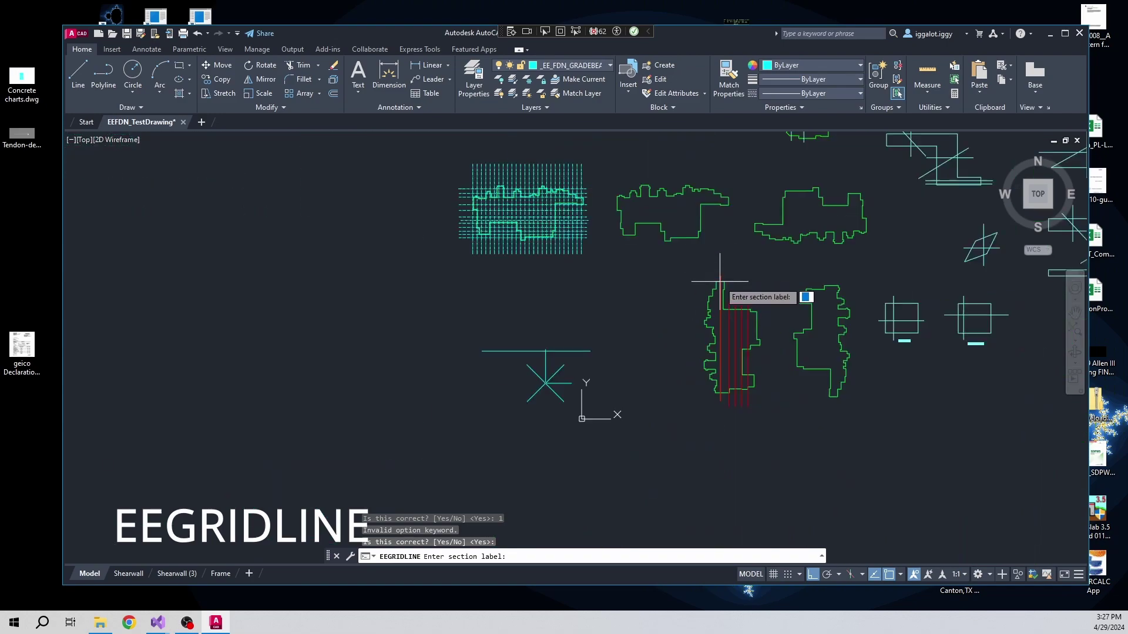
scroll(722, 290, "up", 5)
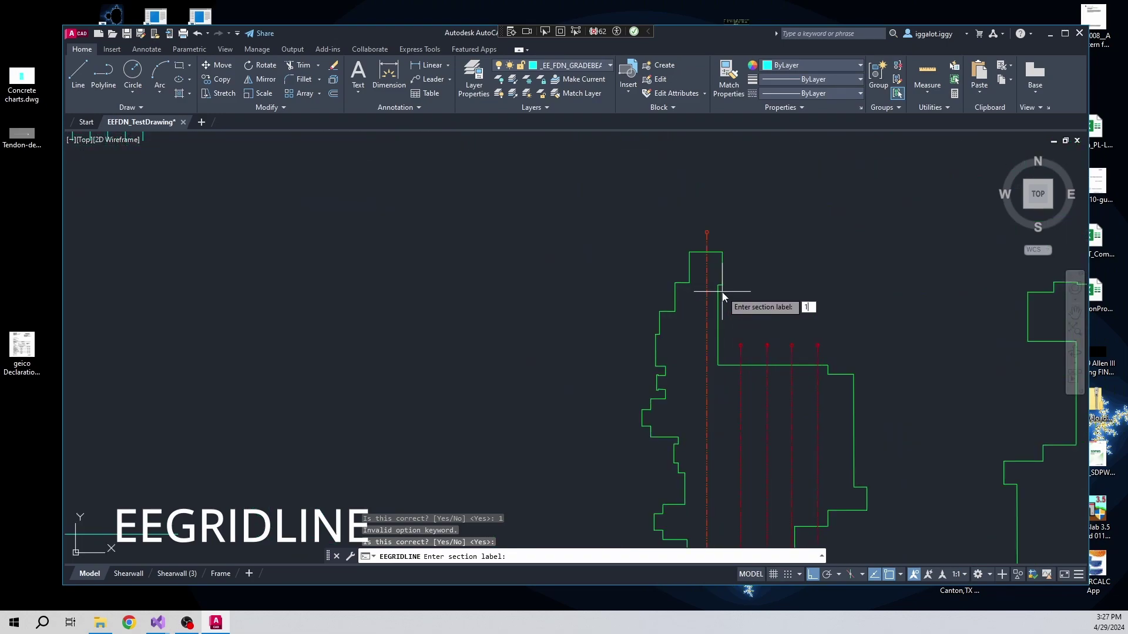
type("1")
key("Return")
scroll(722, 293, "up", 5)
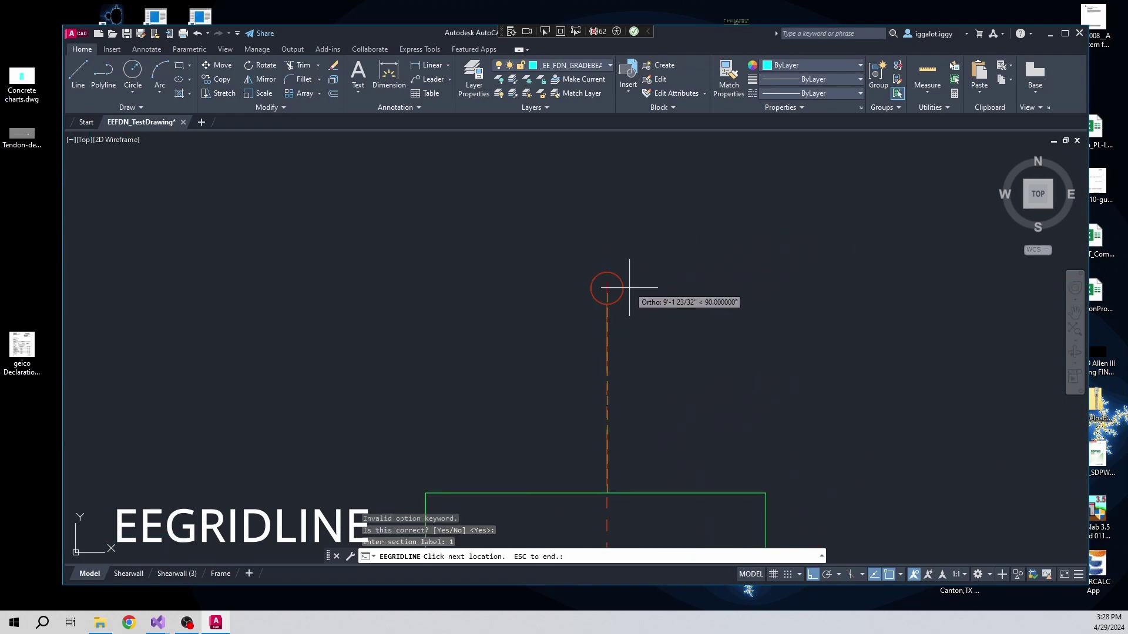
key("Escape")
Step: Move gridlines A to D with their markers straight up so the markers line up with gridline 1's marker
scroll(685, 399, "down", 3)
scroll(694, 410, "down", 5)
scroll(727, 477, "up", 4)
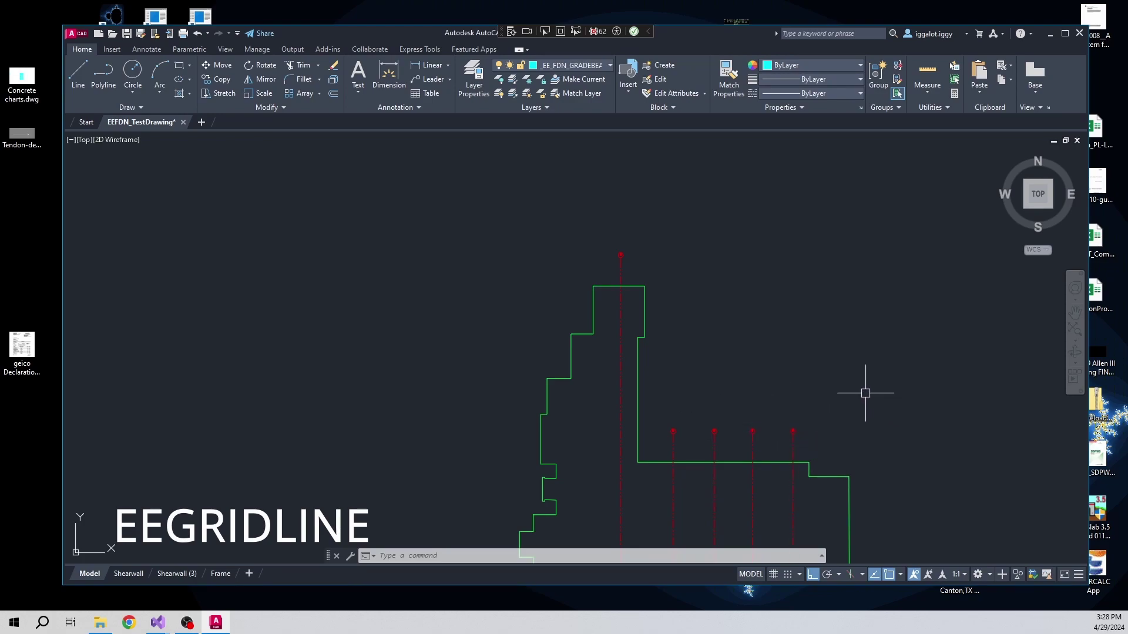
scroll(858, 423, "down", 5)
scroll(835, 415, "up", 6)
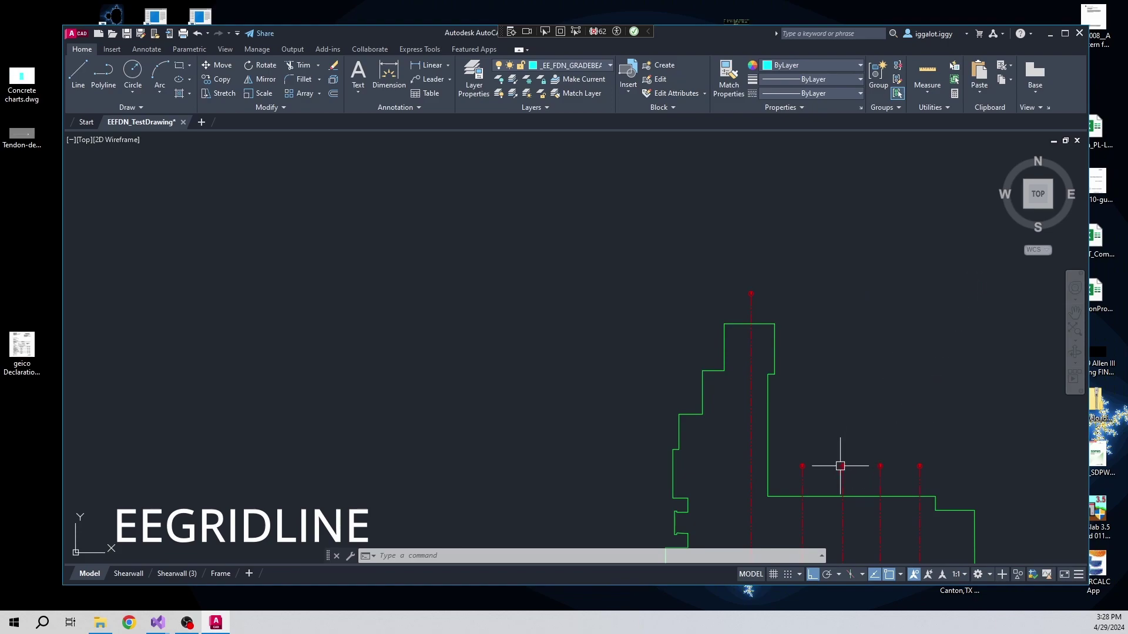
left_click(941, 474)
left_click(793, 442)
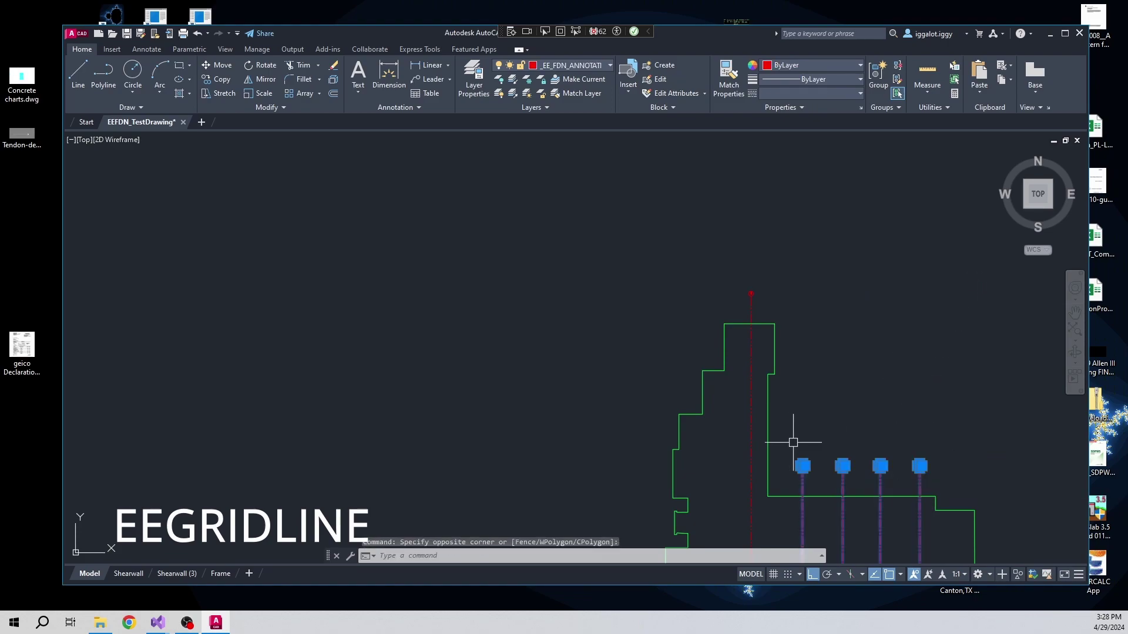
type("m")
key("Return")
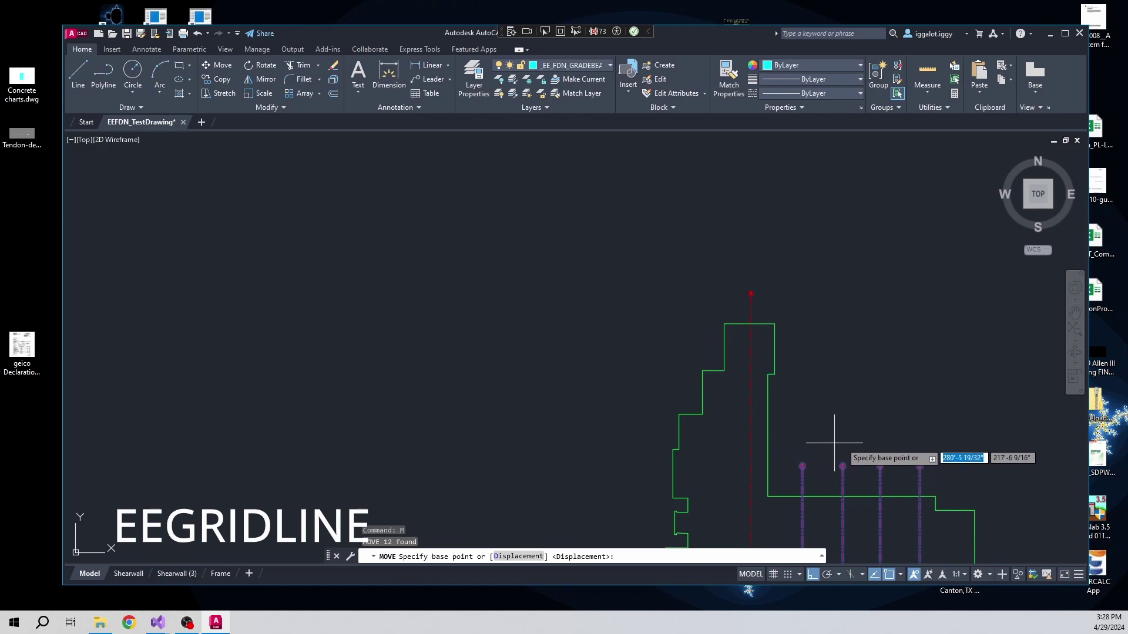
left_click(862, 444)
key("Escape")
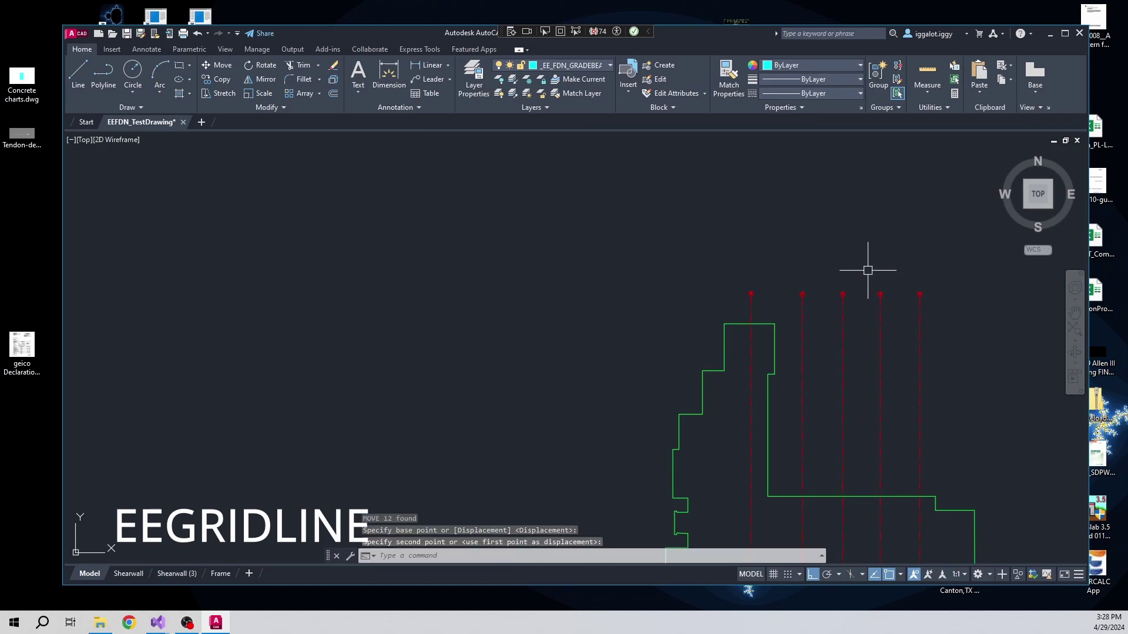
key("Escape")
Step: Add a horizontal linear dimension between vertical gridlines 1 and A, just below their markers
scroll(801, 351, "down", 4)
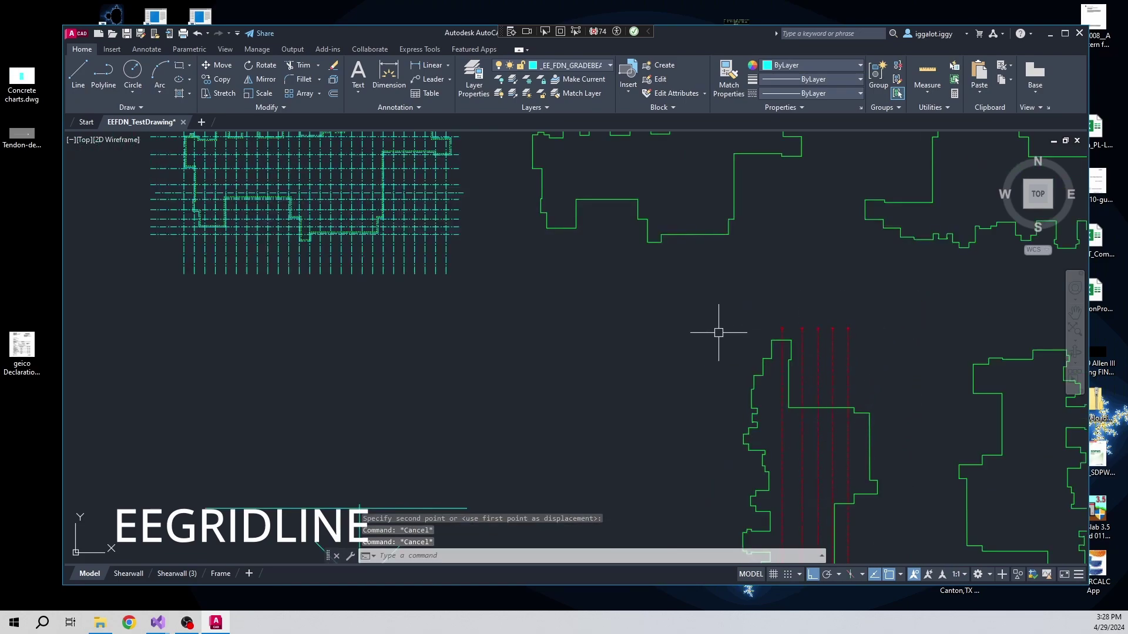
scroll(796, 330, "up", 8)
left_click(432, 65)
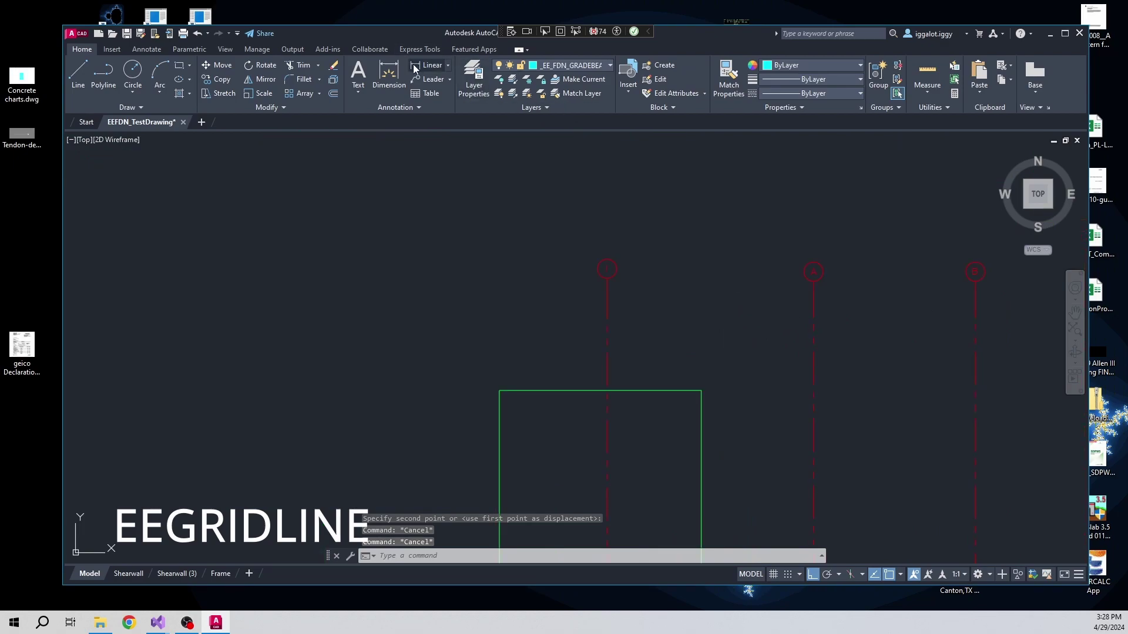
left_click(607, 332)
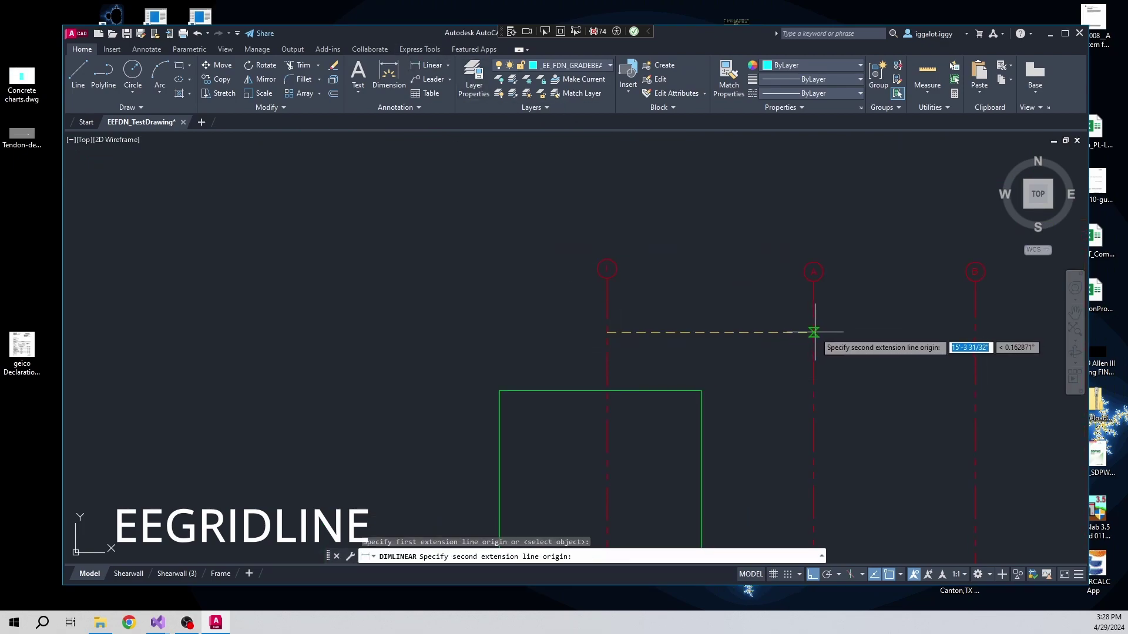
left_click(814, 332)
left_click(731, 298)
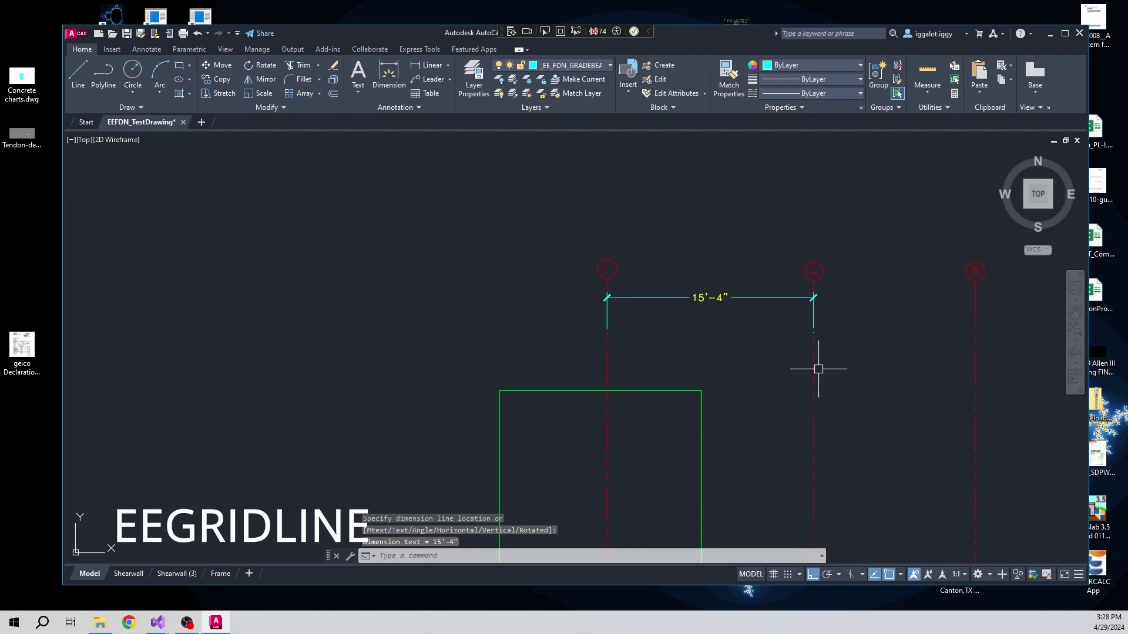
Step: Add a second linear dimension between gridlines A and B, in line with the first one
key("Return")
left_click(814, 348)
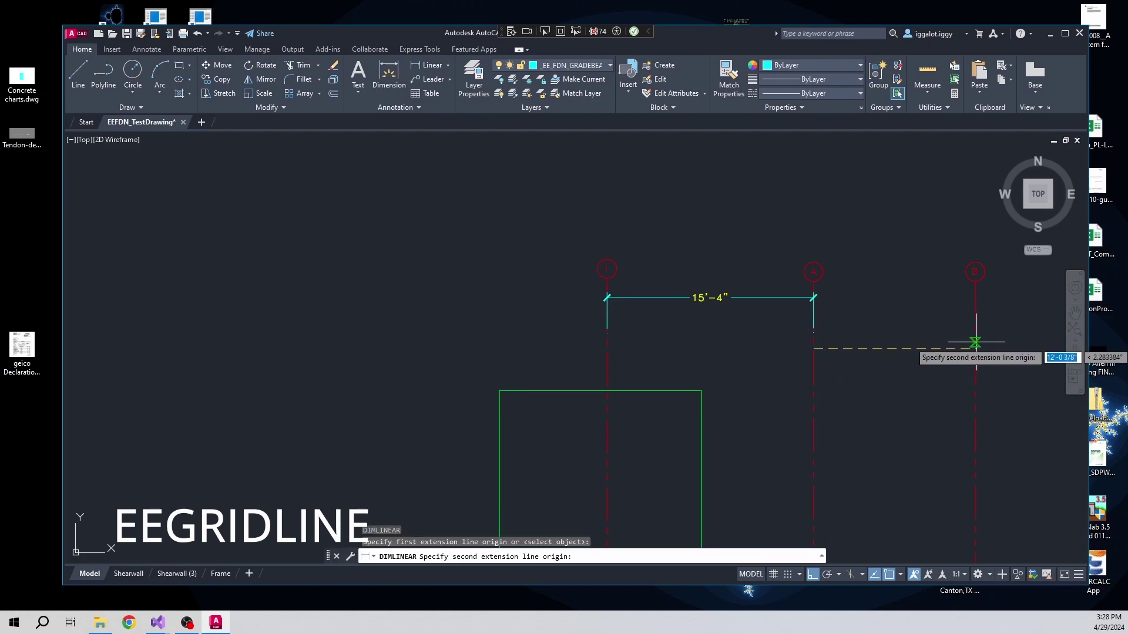
left_click(976, 342)
left_click(813, 299)
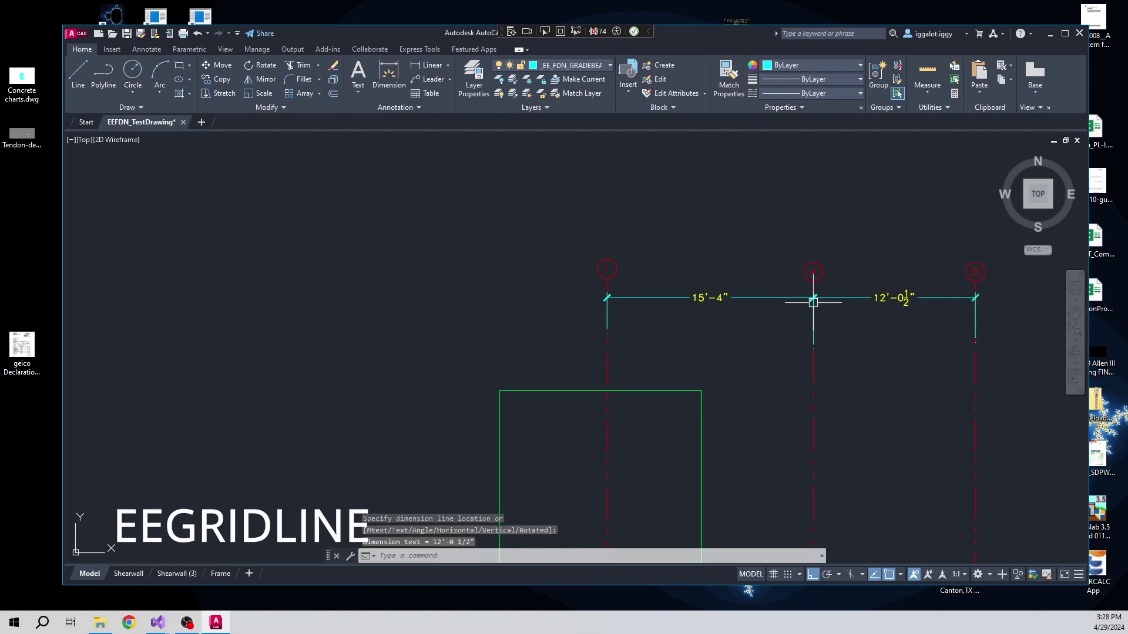
key("Escape")
key("Escape")
Step: Use EEGRIDLINE to draw a horizontal gridline from the outline's upper right vertical wall leftward past its opposite side
scroll(830, 360, "down", 3)
scroll(798, 329, "down", 3)
scroll(798, 329, "down", 5)
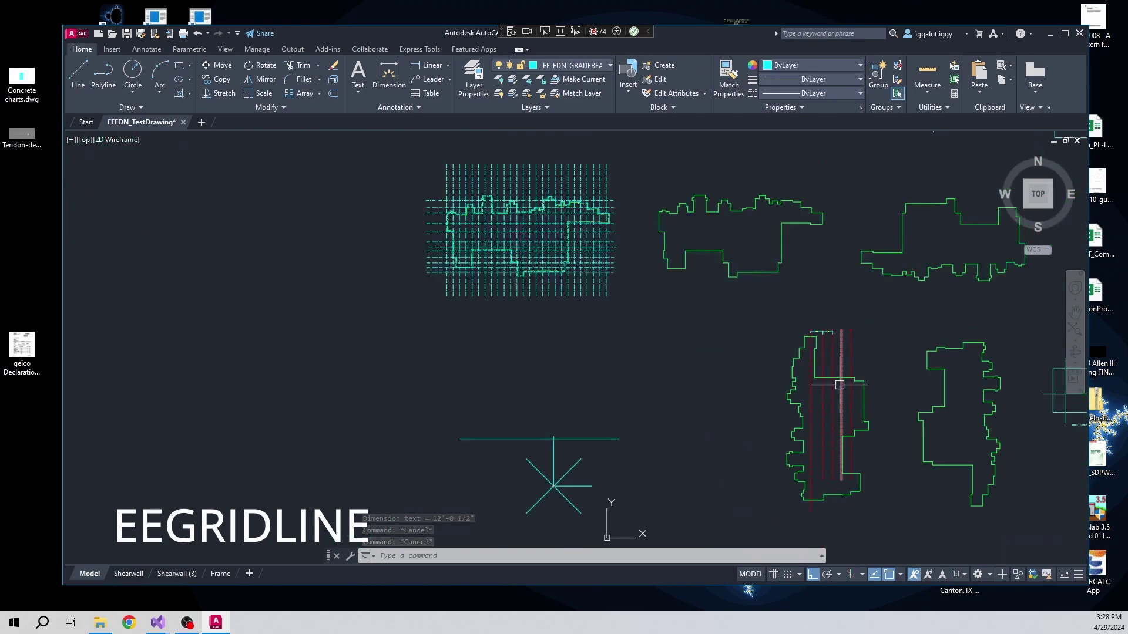
scroll(854, 512, "up", 5)
scroll(855, 520, "down", 5)
scroll(851, 518, "up", 3)
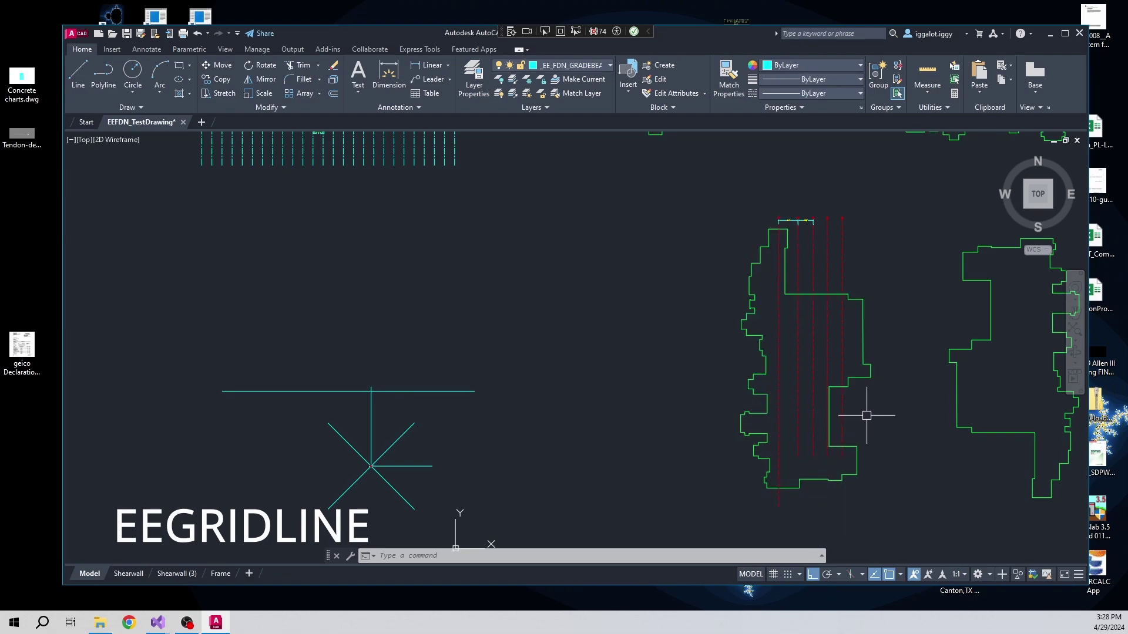
type("eegridline")
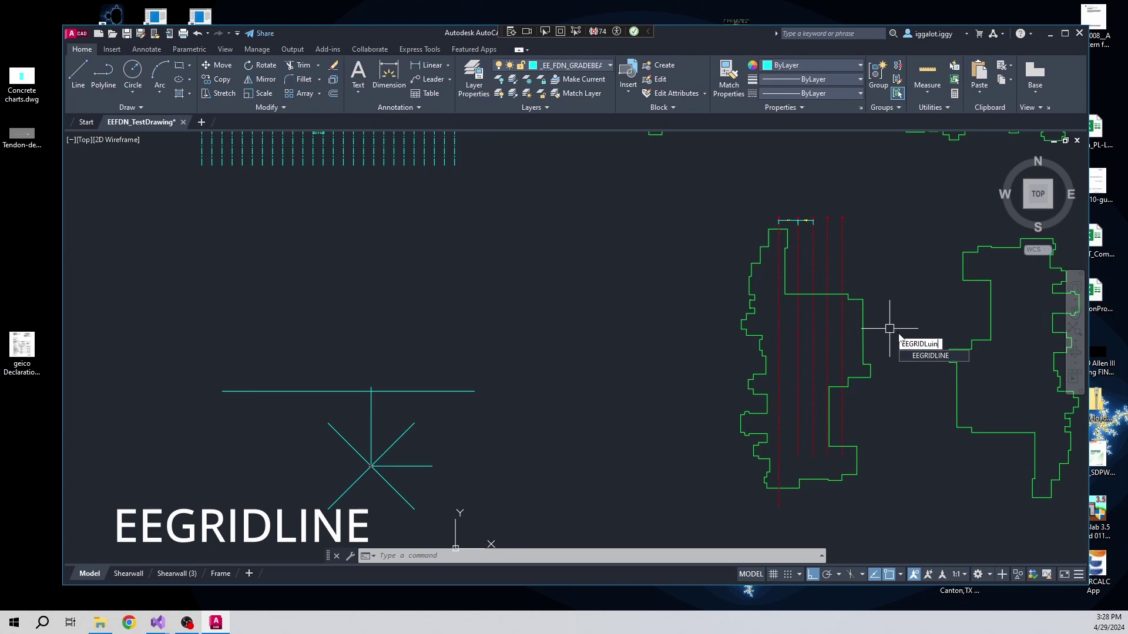
key("Return")
left_click(863, 332)
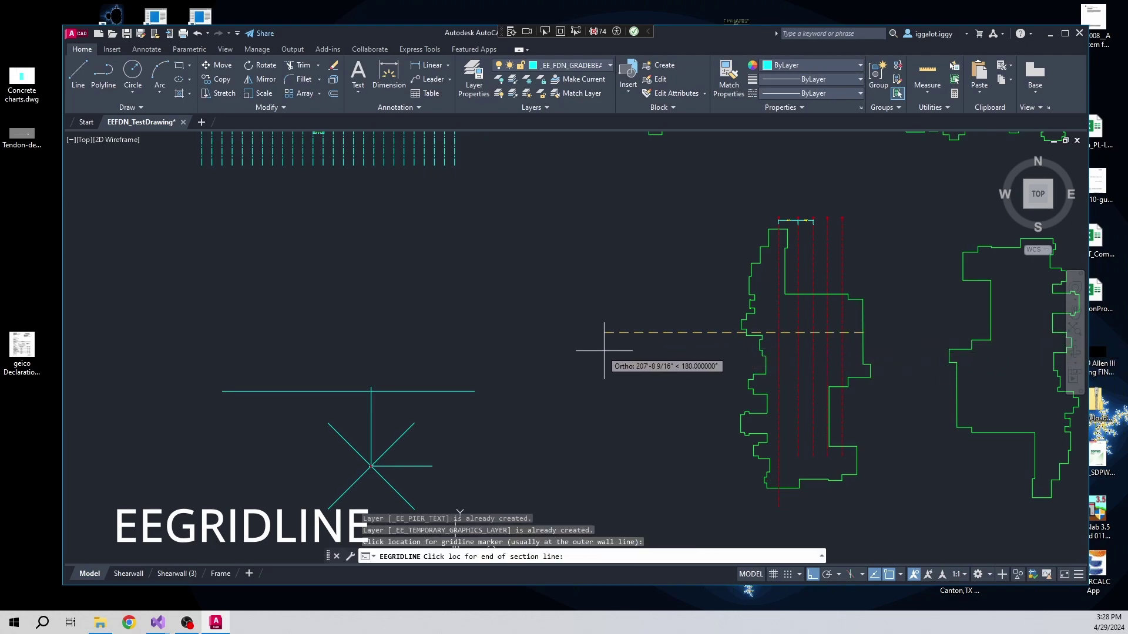
left_click(677, 350)
Step: Accept the horizontal gridline's preview and label it 1
type("1")
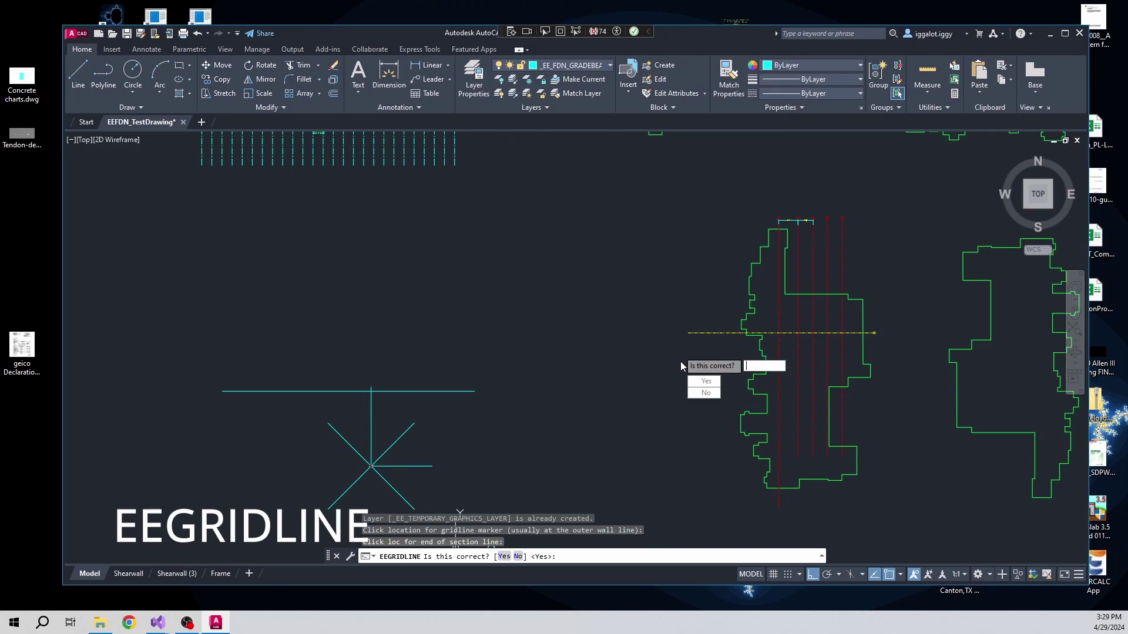
key("Return")
type("1")
key("Return")
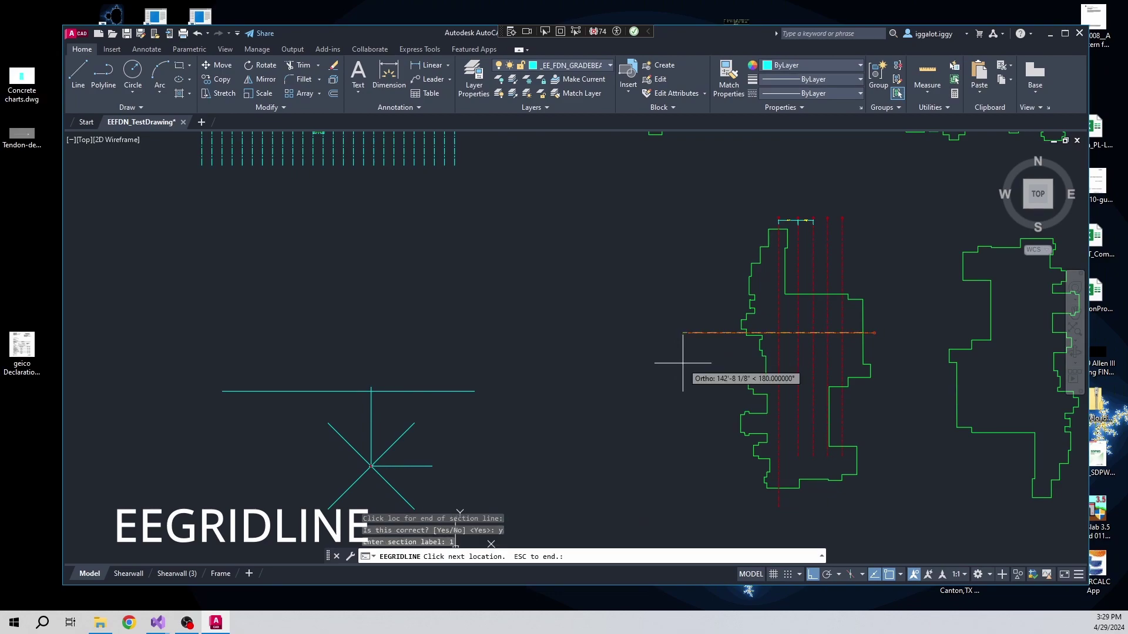
Step: Add three parallel gridlines below it, starting from the outline's right-side walls, labelled 2, 3 and 4, and end the command
left_click(870, 371)
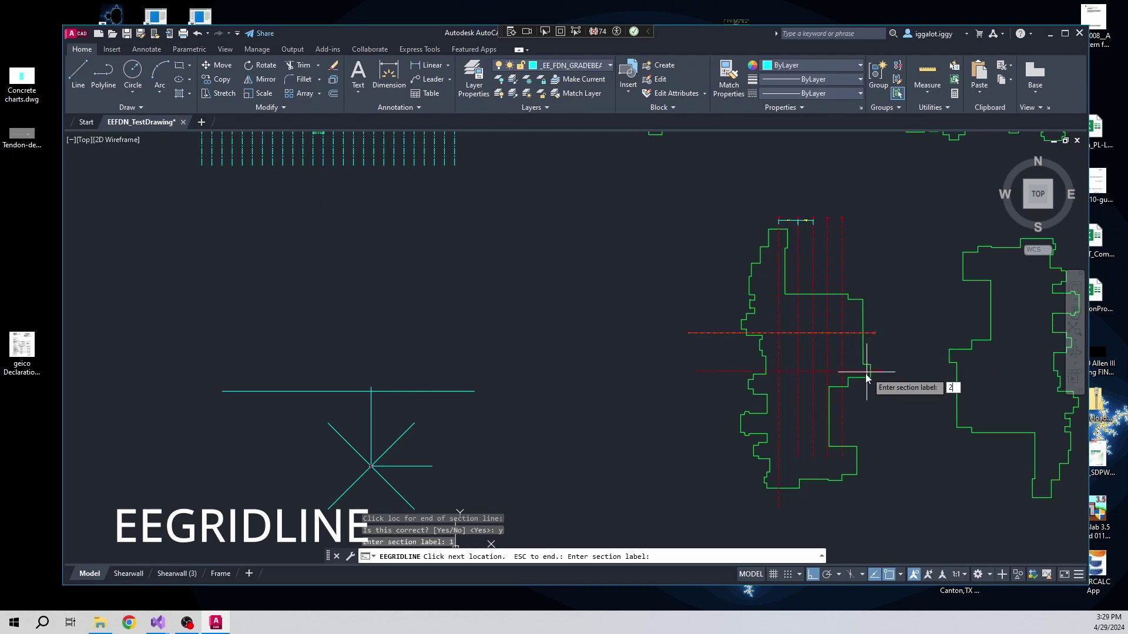
type("2")
key("Return")
left_click(831, 406)
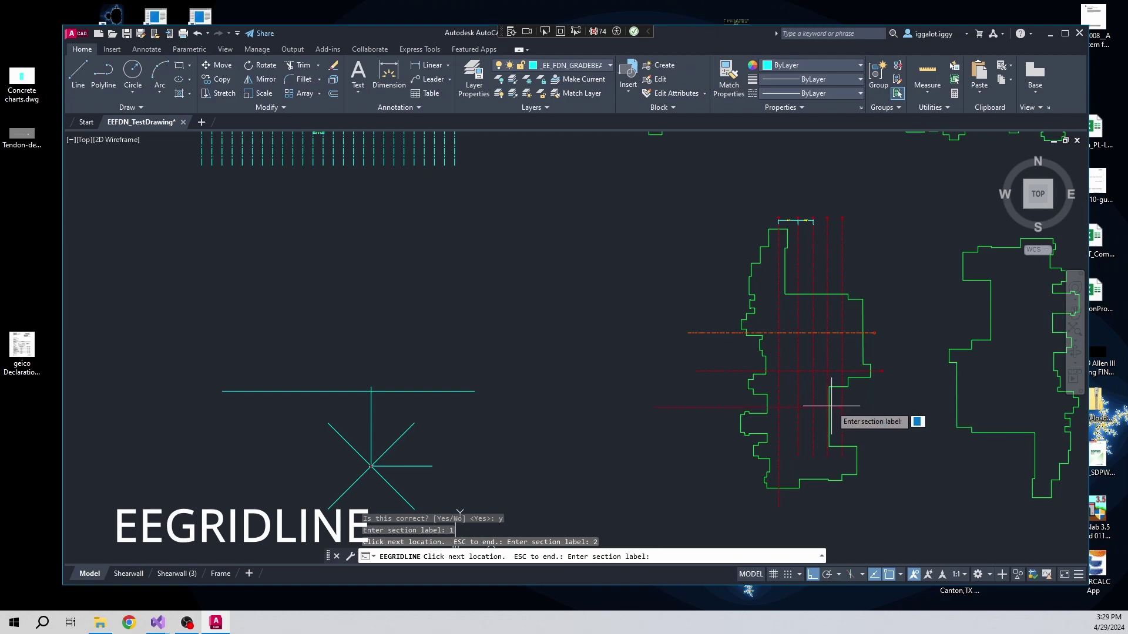
type("3")
key("Return")
left_click(856, 459)
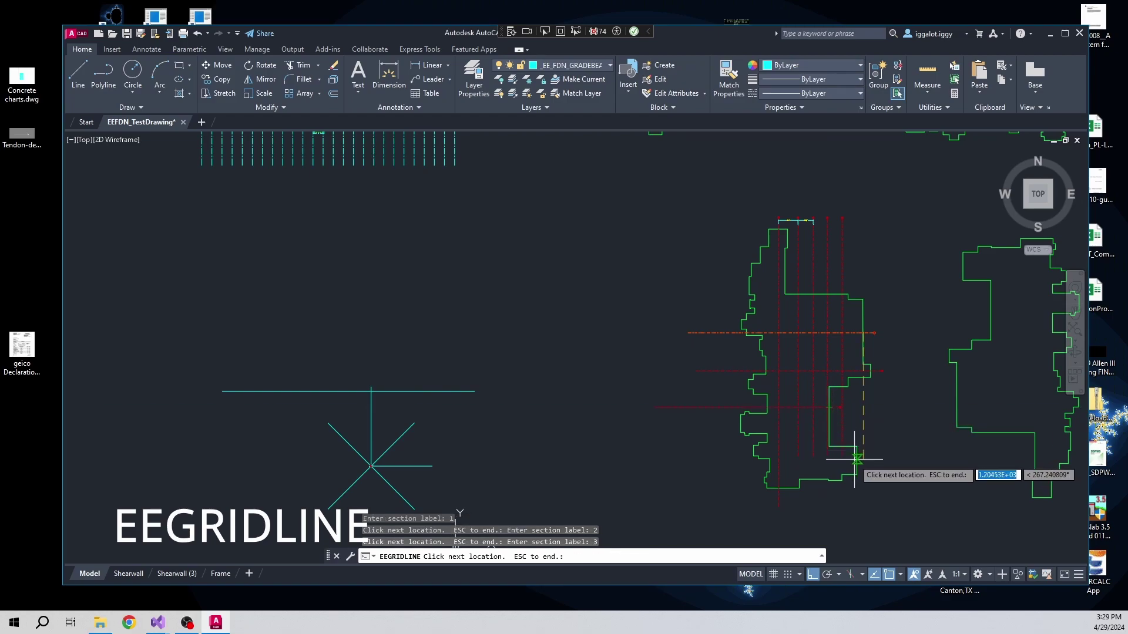
type("4")
key("Return")
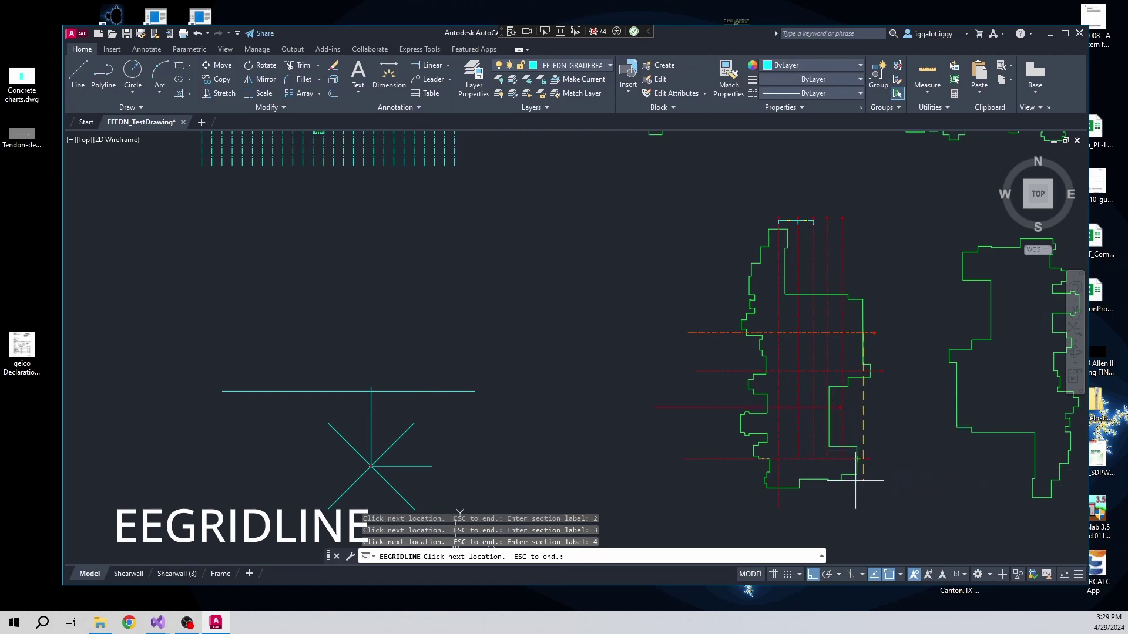
key("Escape")
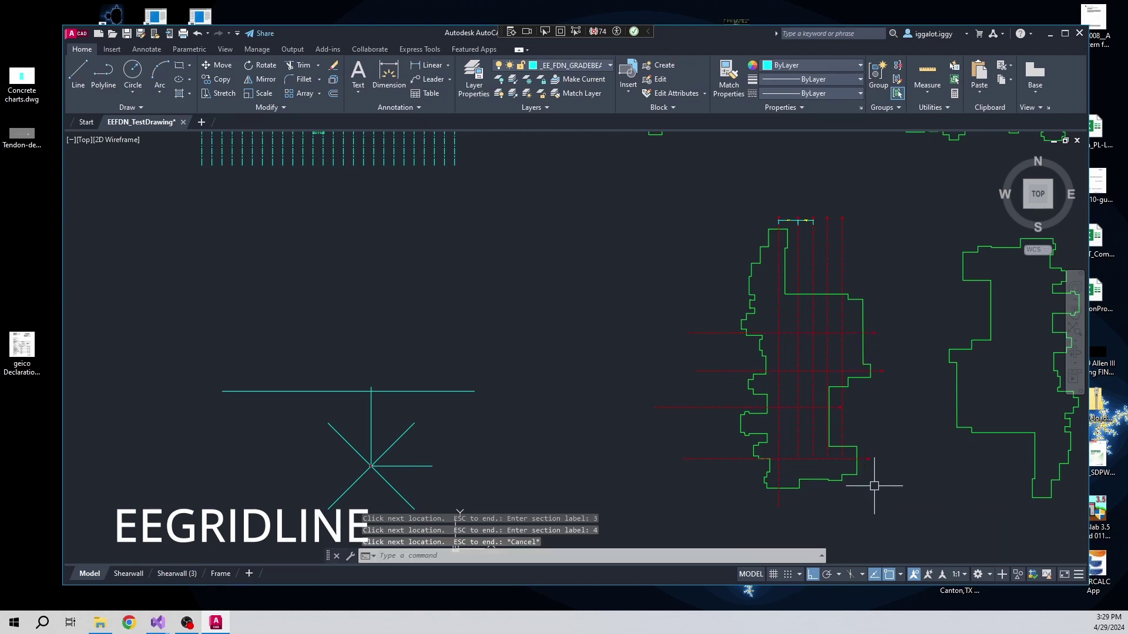
Step: Examine the four horizontal gridlines, checking where their markers and line ends fall relative to the foundation outline
scroll(849, 413, "up", 10)
scroll(707, 312, "down", 10)
scroll(756, 398, "up", 8)
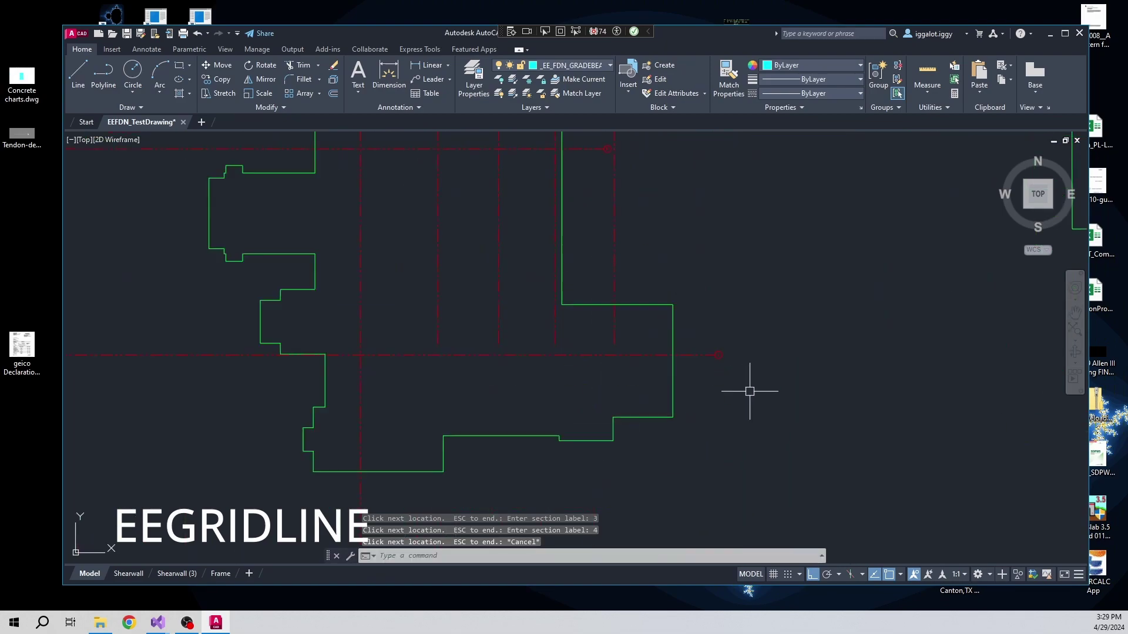
scroll(682, 346, "down", 10)
scroll(677, 287, "up", 5)
scroll(670, 241, "down", 6)
scroll(725, 287, "up", 2)
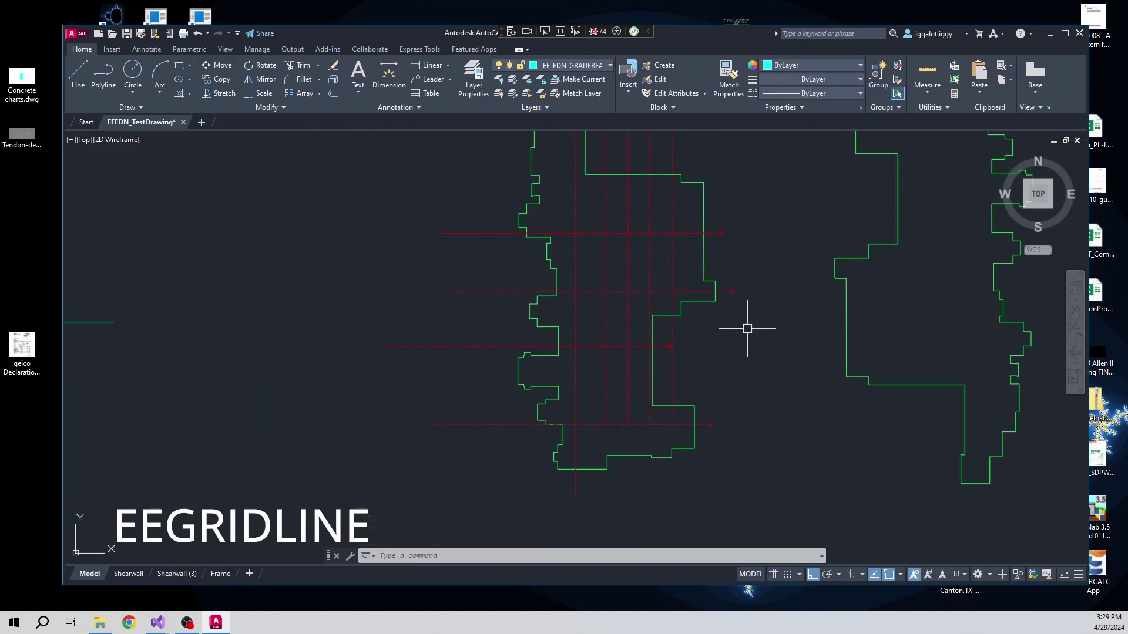
Step: Use EEGRIDLINE to draw a vertical gridline about 238 ft long down through the outline's lower right wall, label it F, and end the command
scroll(731, 412, "down", 2)
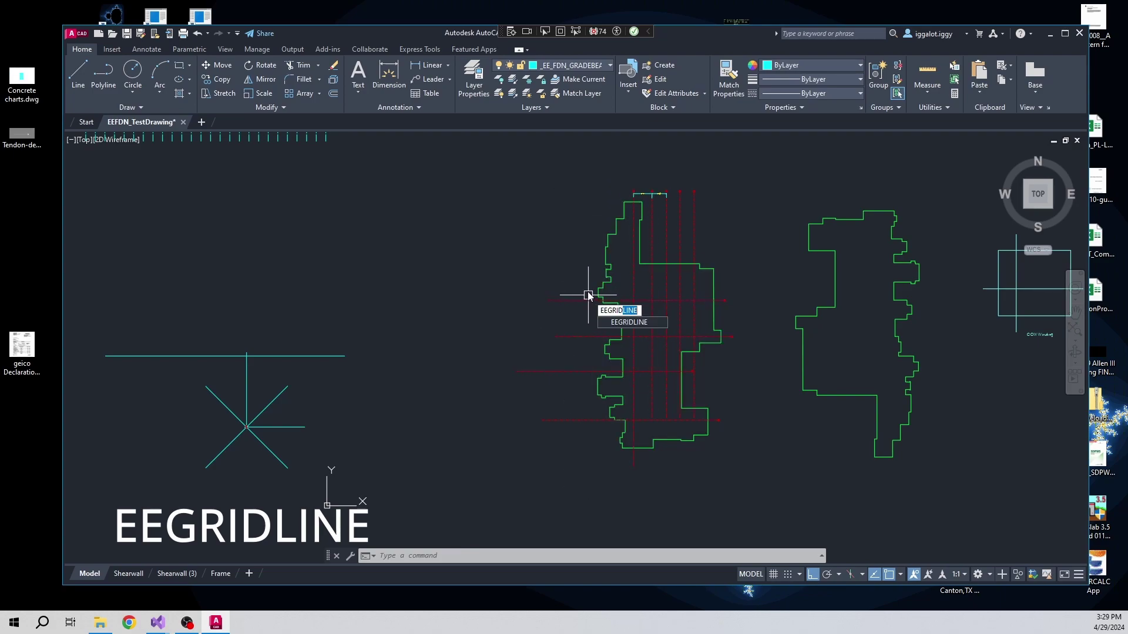
key("Return")
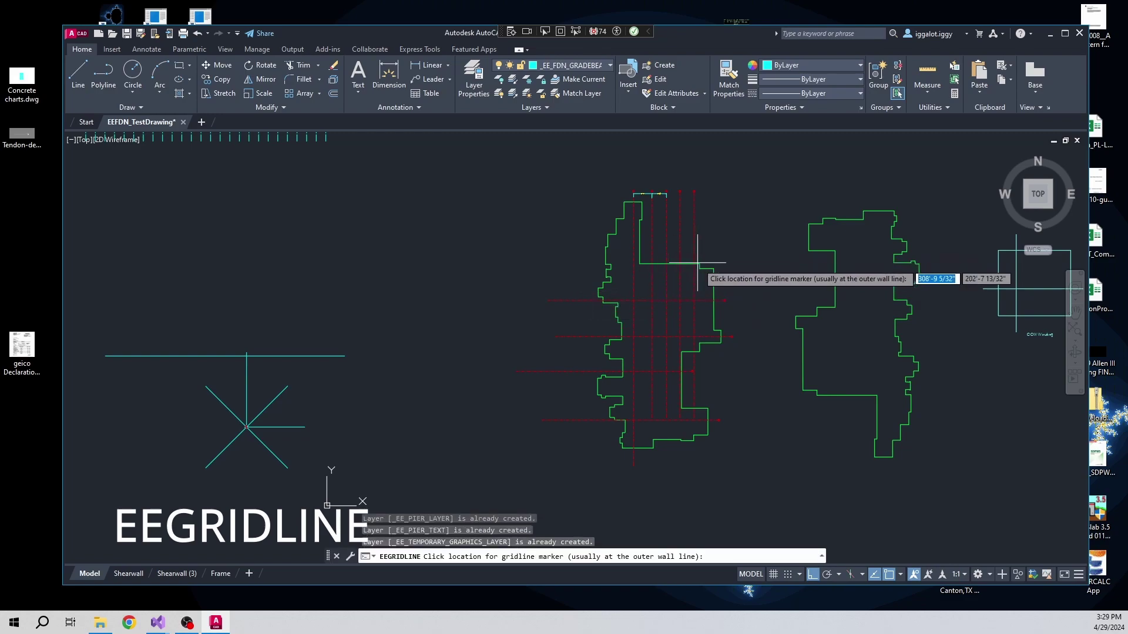
left_click(708, 255)
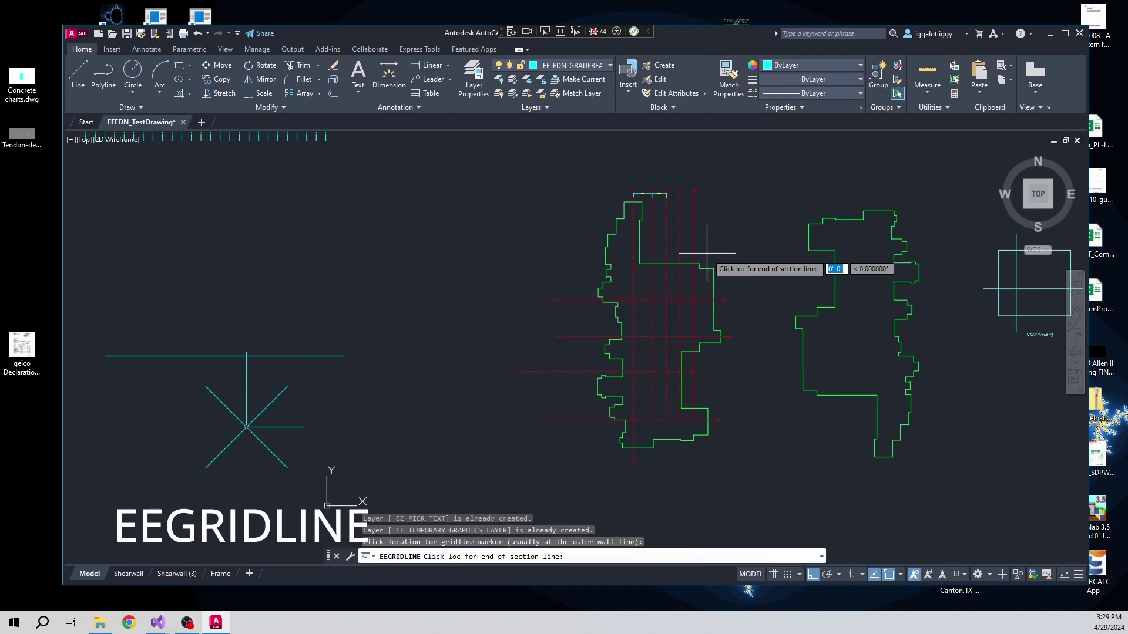
left_click(707, 532)
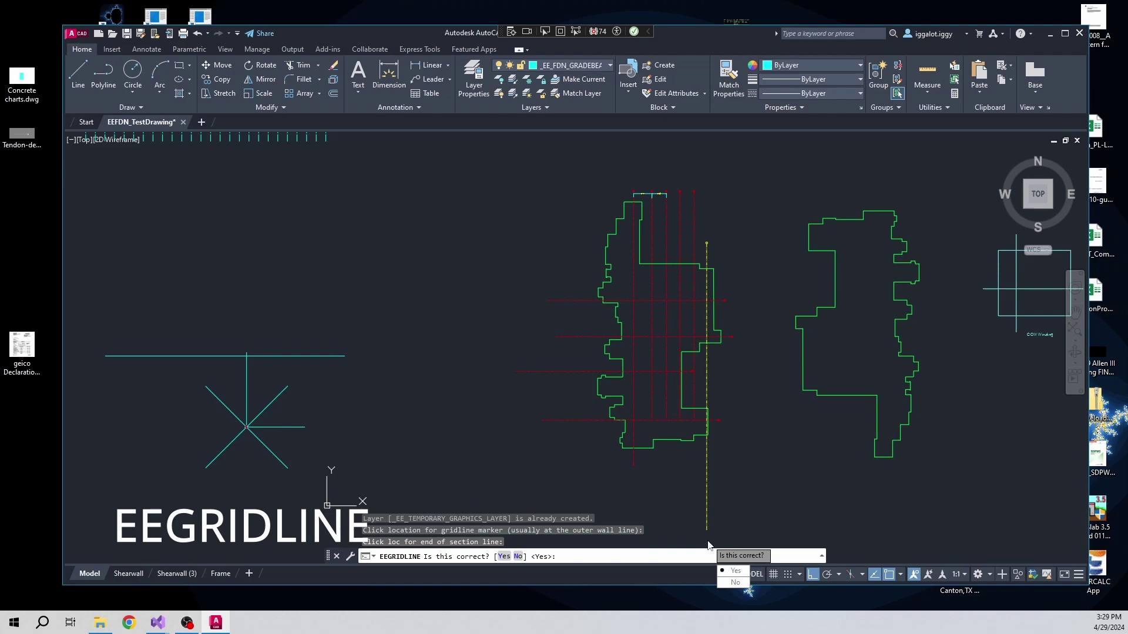
key("Return")
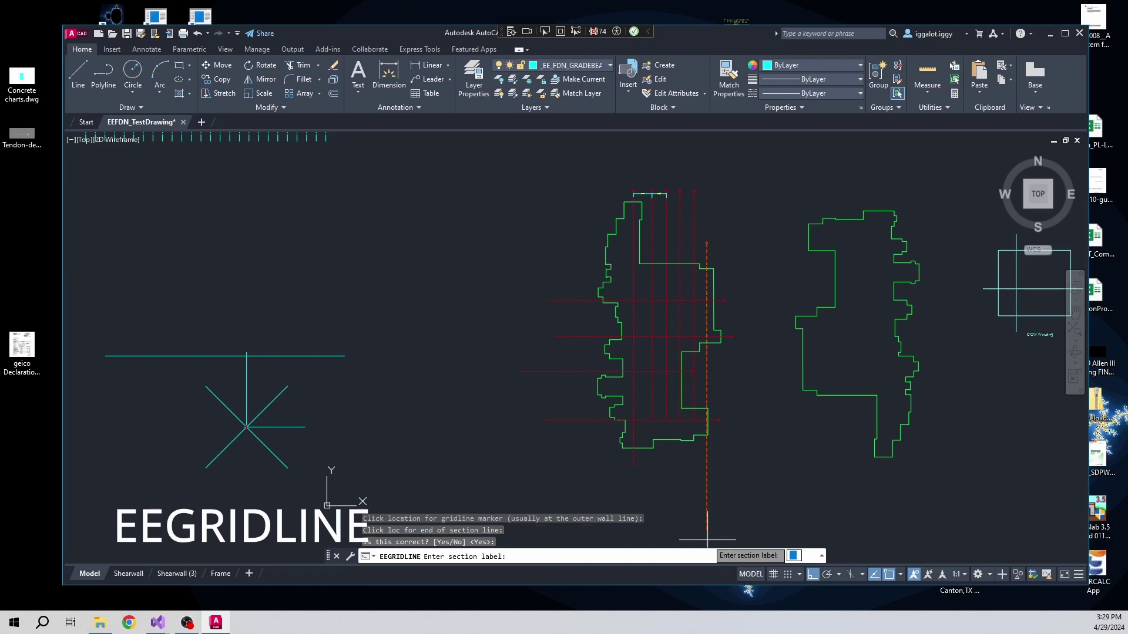
type("F")
key("Return")
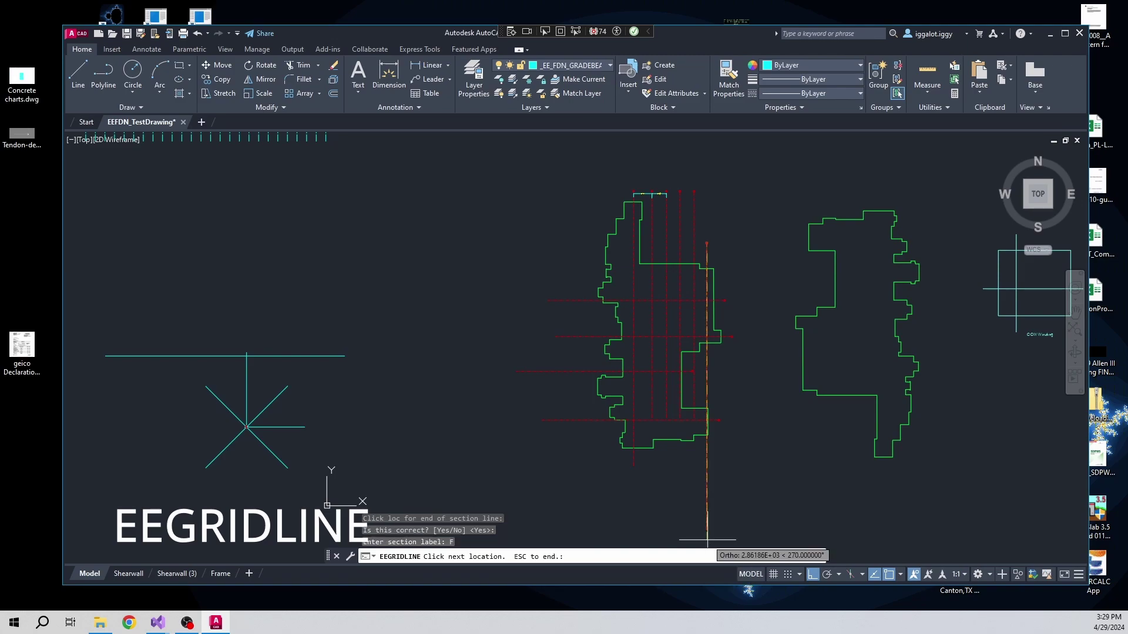
key("Escape")
Step: Move gridline F with its marker and label straight up to line up with the markers of the other vertical gridlines
left_click(720, 249)
left_click(705, 252)
type("m")
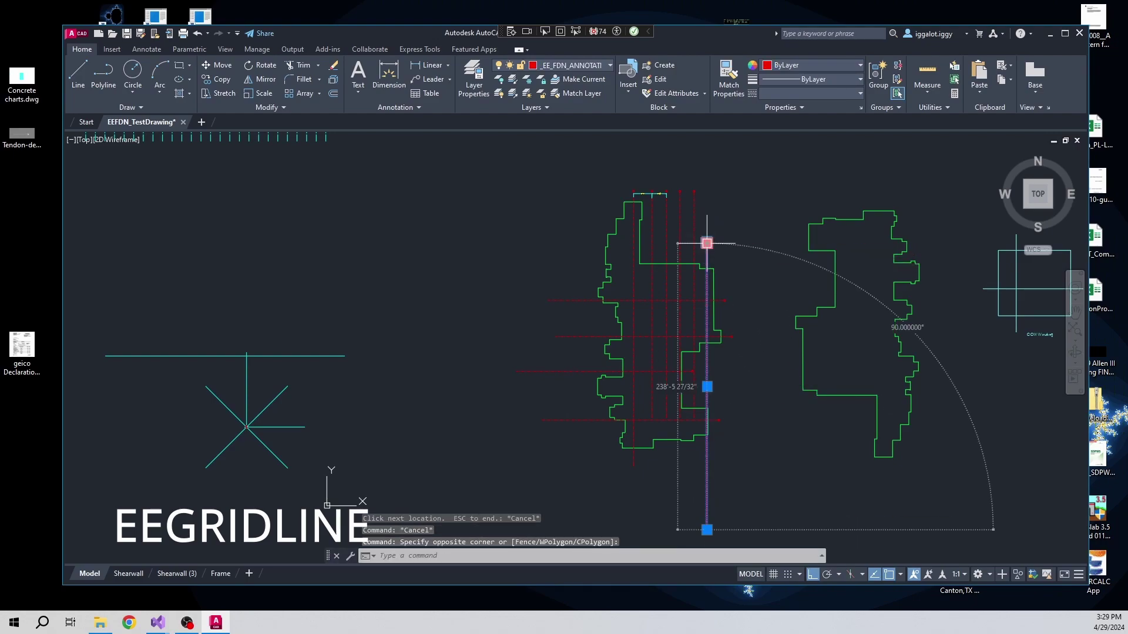
key("Return")
left_click(714, 268)
left_click(717, 204)
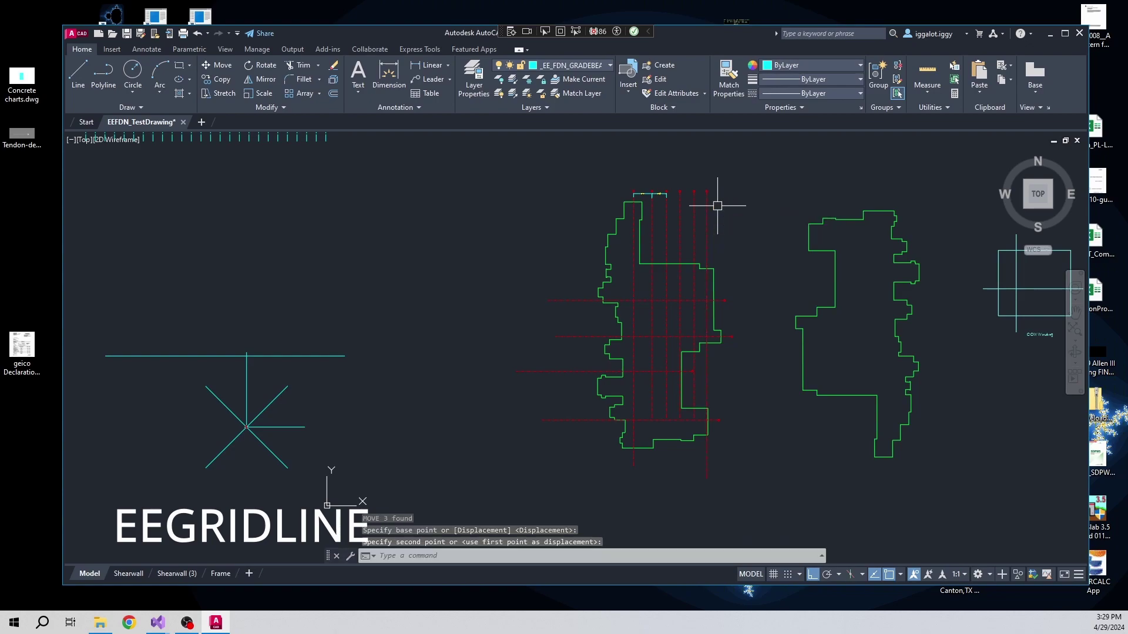
Step: Examine the finished grid of vertical and horizontal gridlines up close and against the whole foundation outline
scroll(713, 294, "up", 5)
scroll(714, 299, "down", 3)
scroll(675, 333, "up", 2)
scroll(670, 345, "down", 2)
scroll(700, 337, "up", 3)
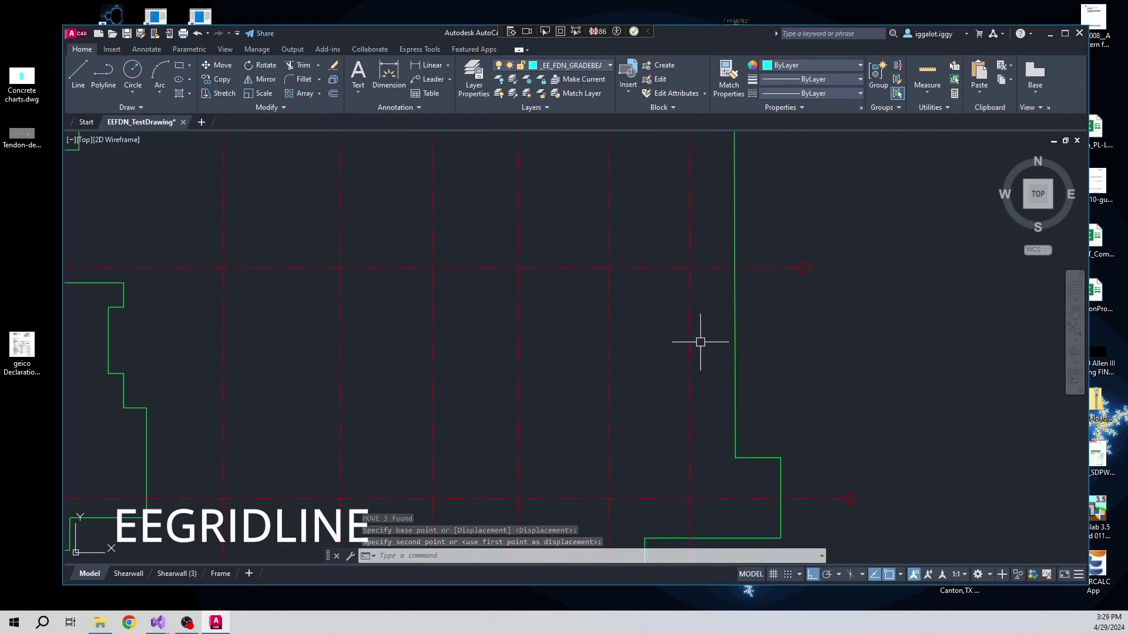
scroll(714, 315, "down", 5)
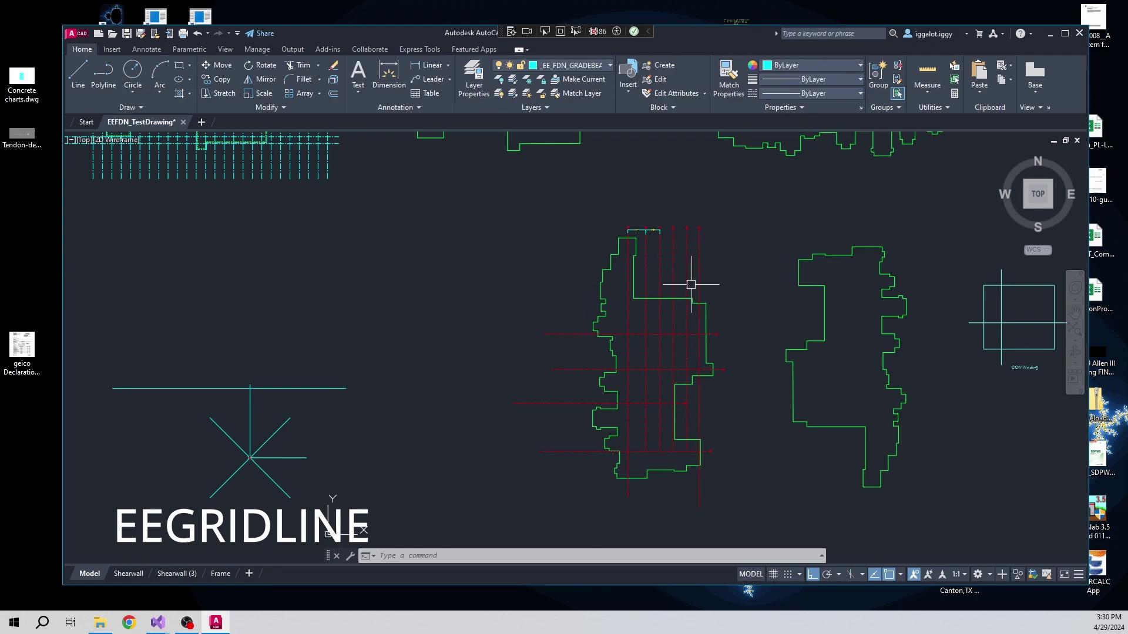
scroll(688, 376, "down", 2)
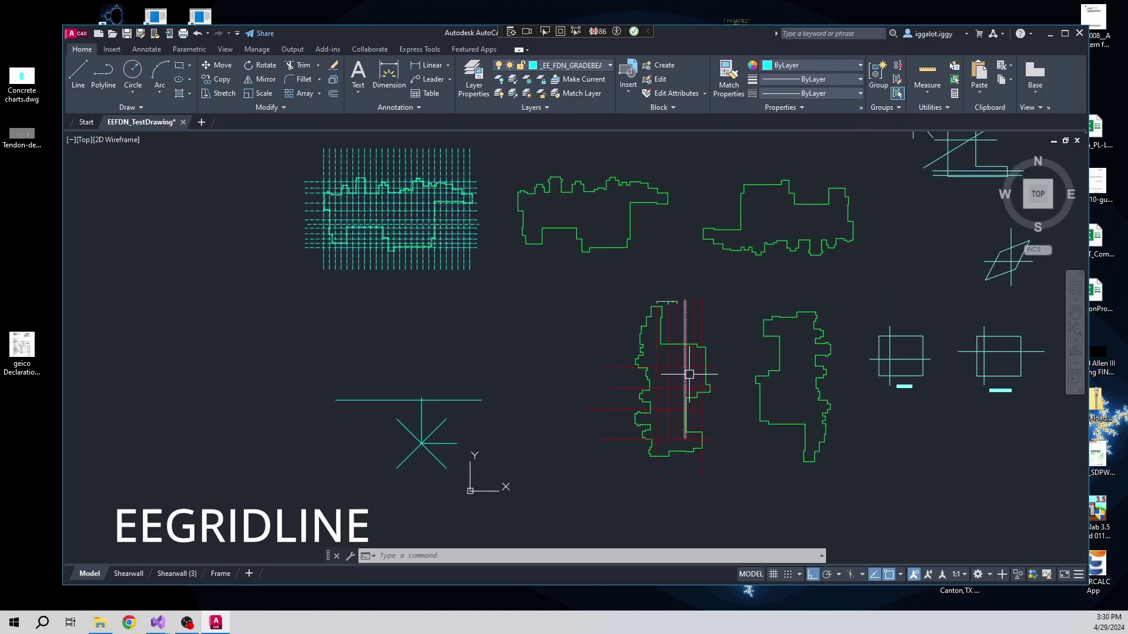